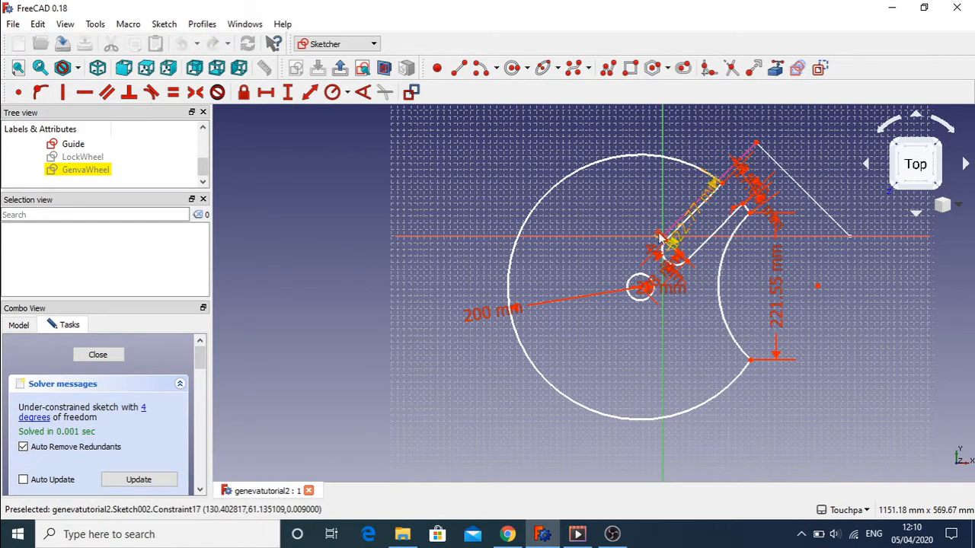
- Hide the 20 mm and 200 mm radius dimensions in the GenvaWheel sketch
{"action": "left_click", "coordinate": [20, 326]}
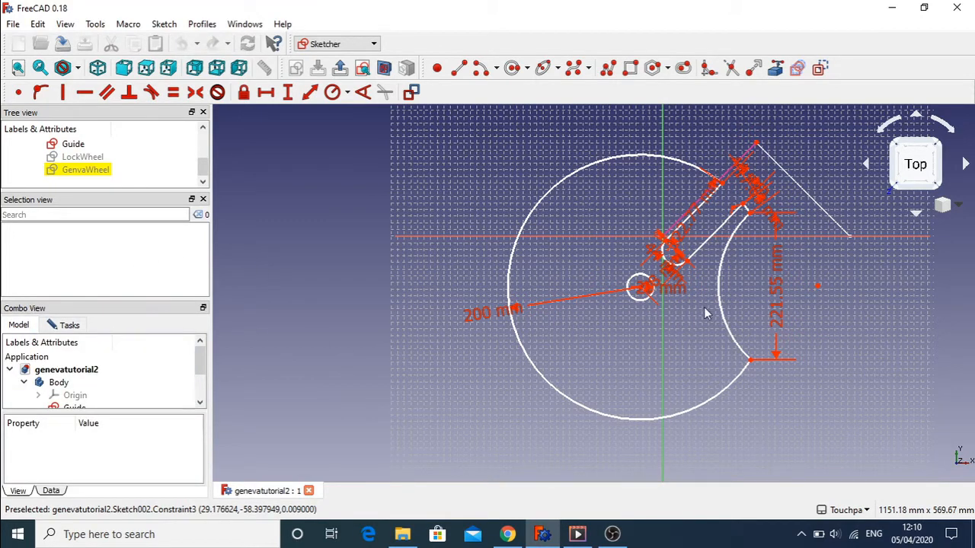
{"action": "left_click", "coordinate": [675, 293]}
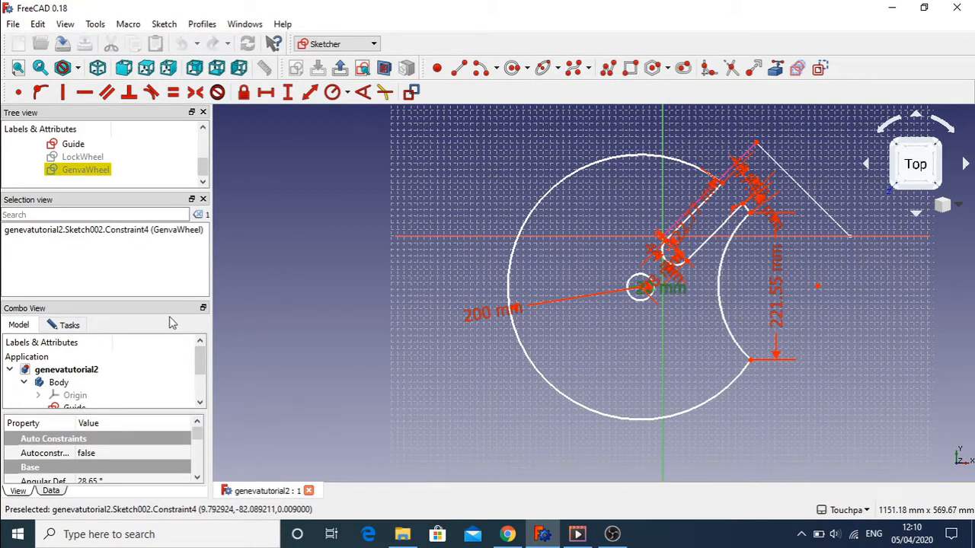
{"action": "left_click", "coordinate": [70, 325]}
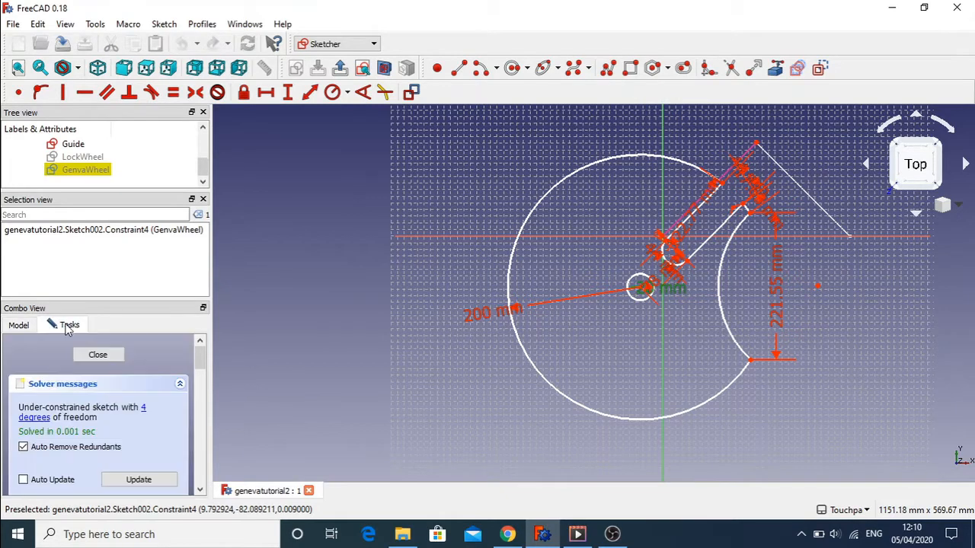
{"action": "left_click_drag", "start_coordinate": [199, 363], "coordinate": [207, 434]}
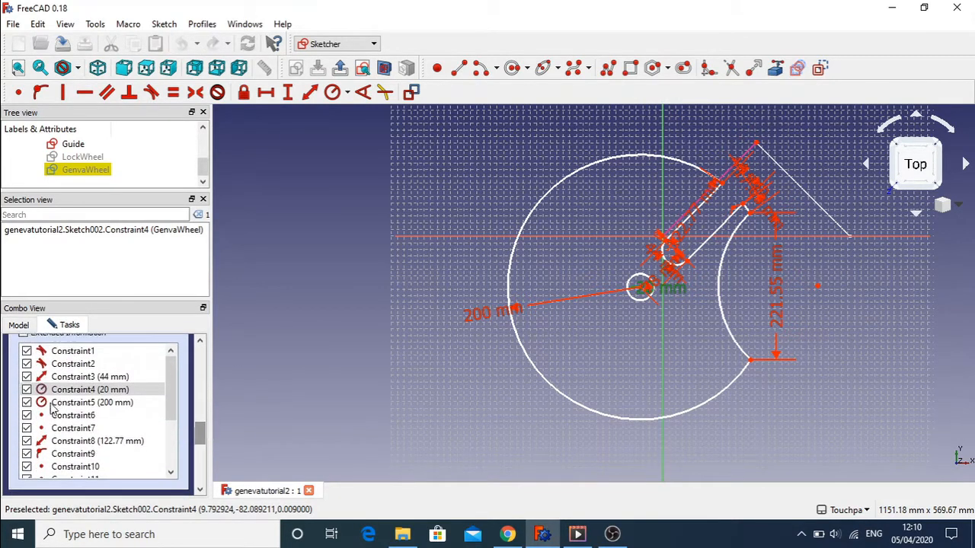
{"action": "left_click", "coordinate": [26, 389]}
{"action": "left_click", "coordinate": [27, 389]}
{"action": "left_click", "coordinate": [26, 402]}
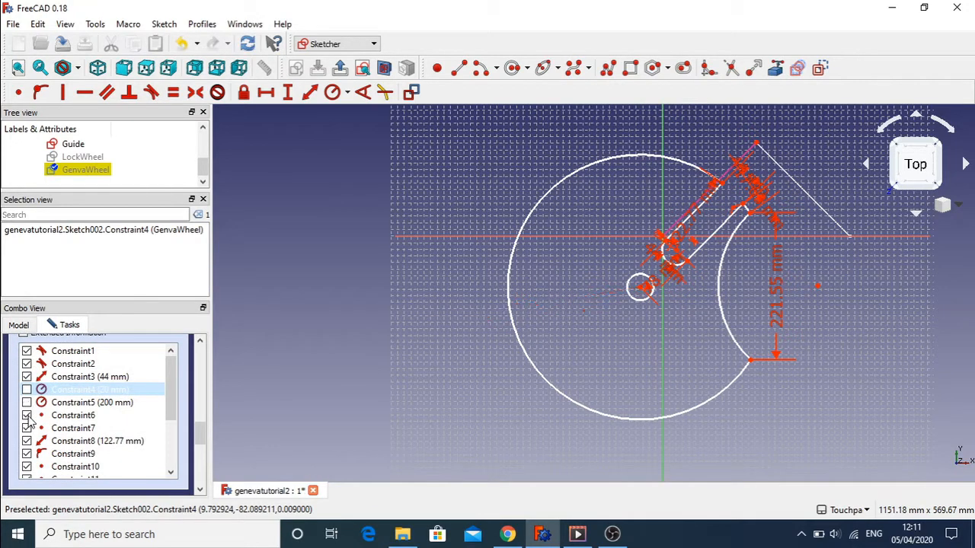
{"action": "left_click", "coordinate": [26, 416]}
{"action": "left_click", "coordinate": [29, 429]}
- Filter the sketch constraints to Datums and hide the 122.77, 221.55, 78 and 17.63 mm dimensions and the second 44 mm one
{"action": "mouse_move", "coordinate": [199, 433]}
{"action": "left_mouse_down"}
{"action": "mouse_move", "coordinate": [205, 368]}
{"action": "mouse_move", "coordinate": [202, 422]}
{"action": "left_mouse_up"}
{"action": "left_click", "coordinate": [152, 377]}
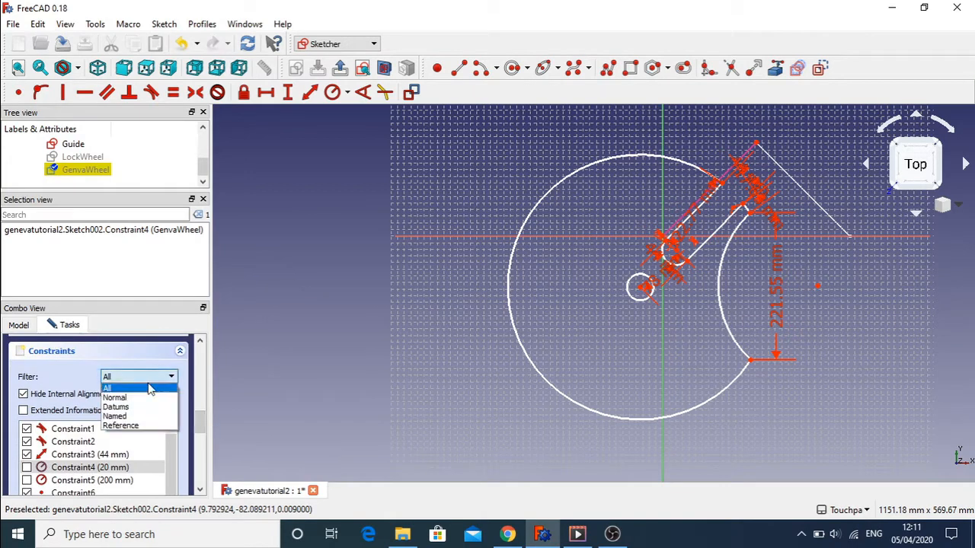
{"action": "left_click", "coordinate": [116, 408]}
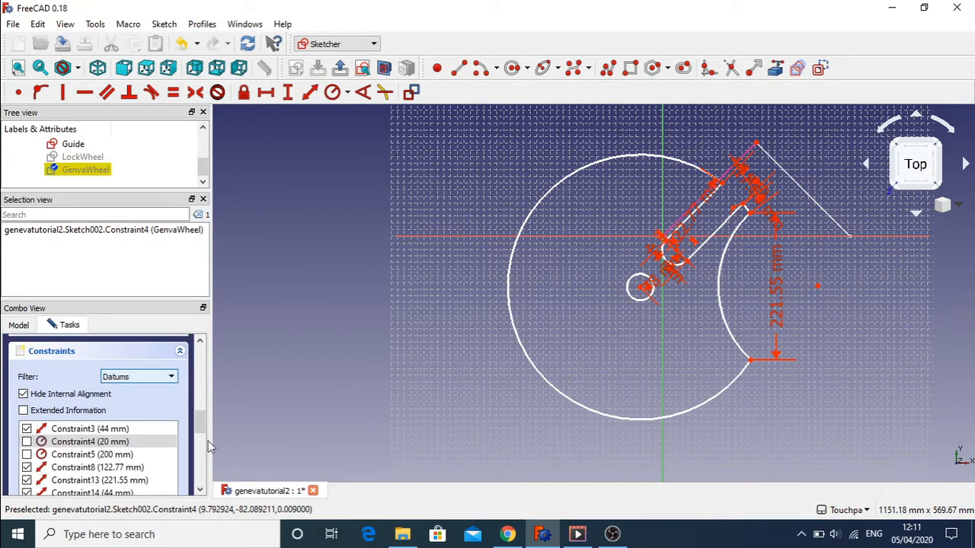
{"action": "left_click_drag", "start_coordinate": [202, 427], "coordinate": [202, 442]}
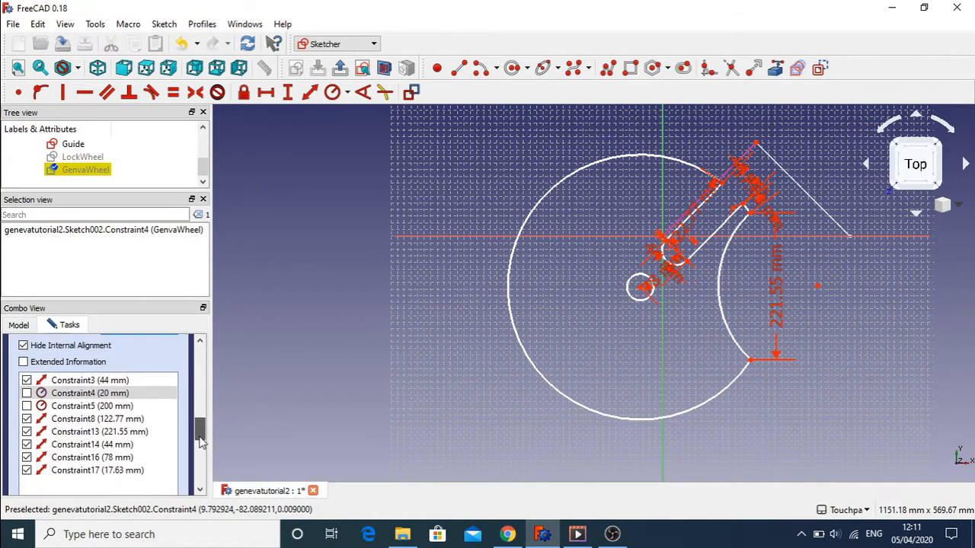
{"action": "left_click", "coordinate": [27, 381]}
{"action": "left_click", "coordinate": [27, 418]}
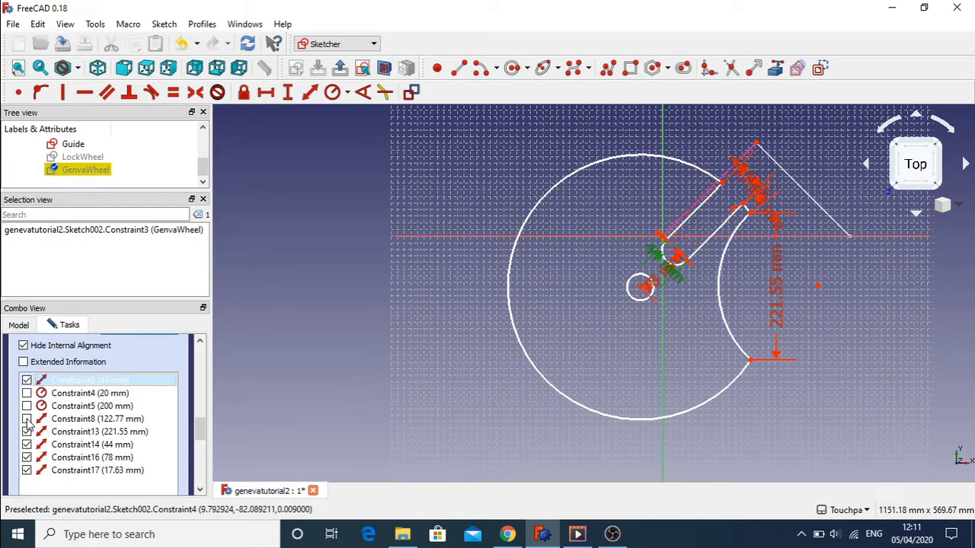
{"action": "left_click", "coordinate": [26, 432]}
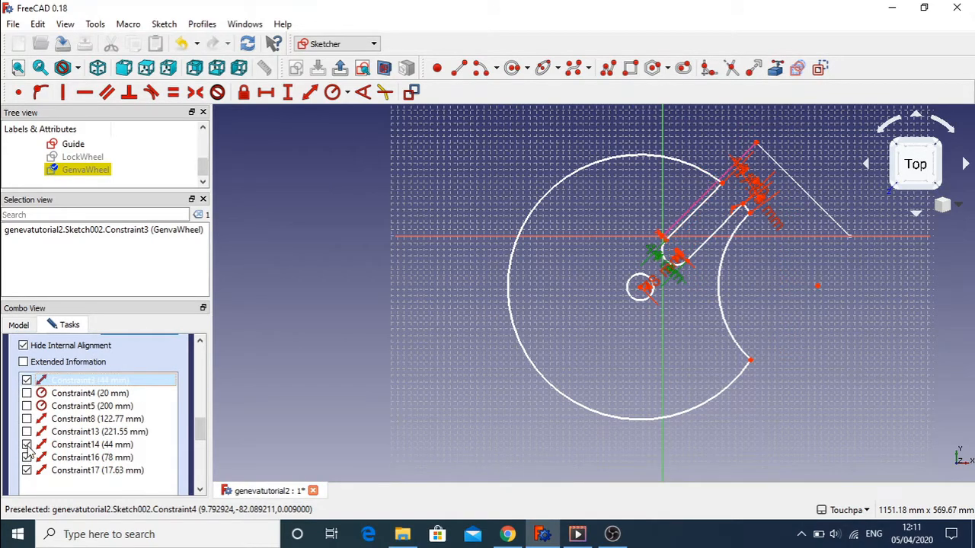
{"action": "left_click", "coordinate": [26, 445]}
{"action": "left_click", "coordinate": [27, 457]}
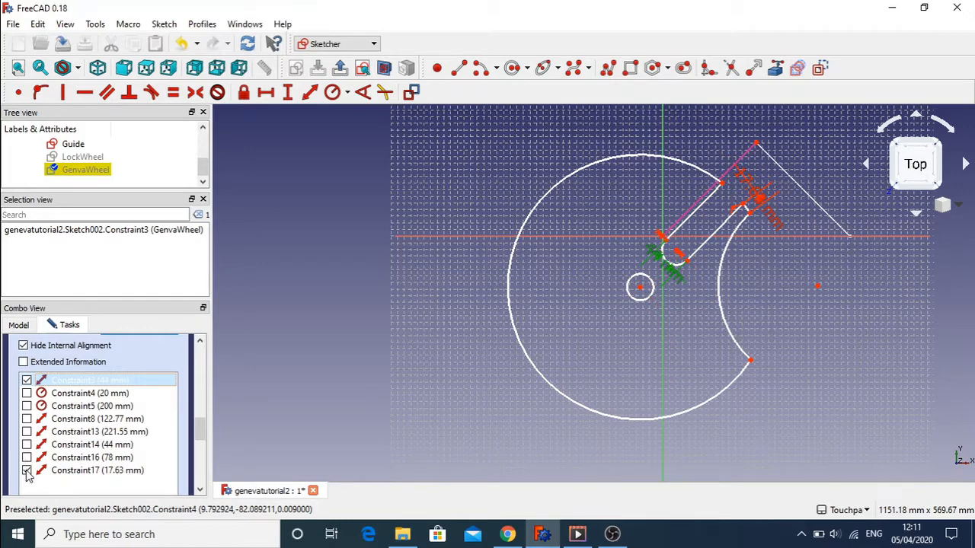
{"action": "left_click", "coordinate": [26, 470]}
- Close the GenvaWheel sketch and leave sketch editing
{"action": "left_click", "coordinate": [67, 145]}
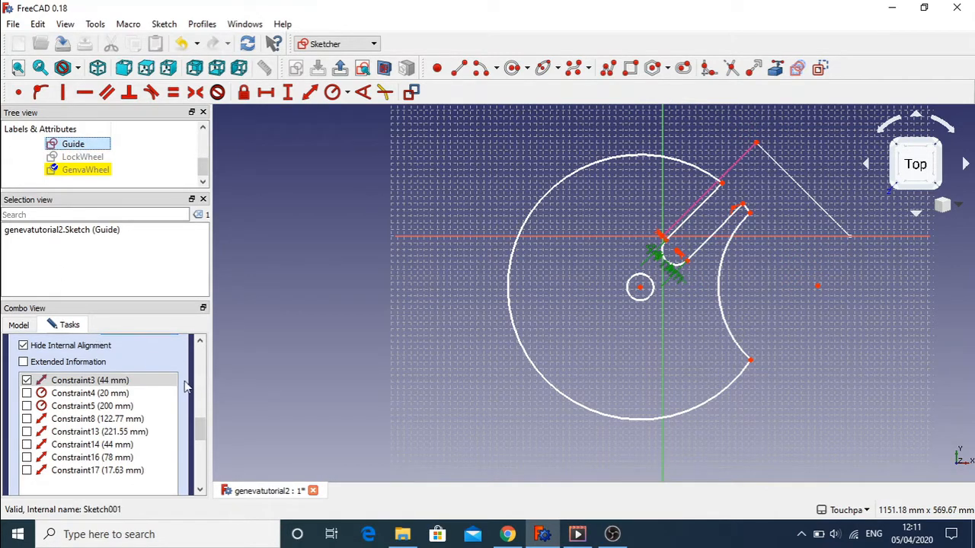
{"action": "scroll", "coordinate": [202, 368], "scroll_direction": "up", "scroll_amount": 10}
{"action": "scroll", "coordinate": [202, 368], "scroll_direction": "up", "scroll_amount": 3}
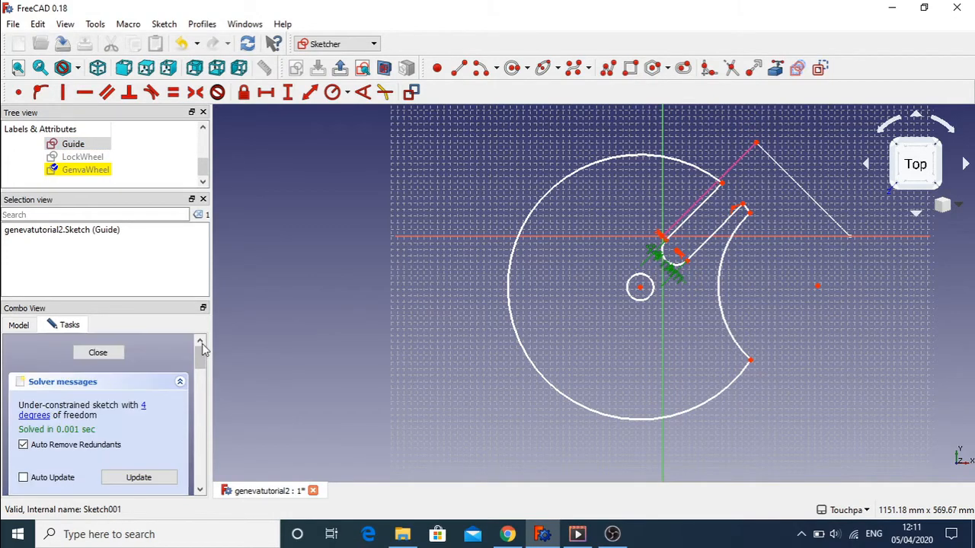
{"action": "left_click", "coordinate": [111, 352]}
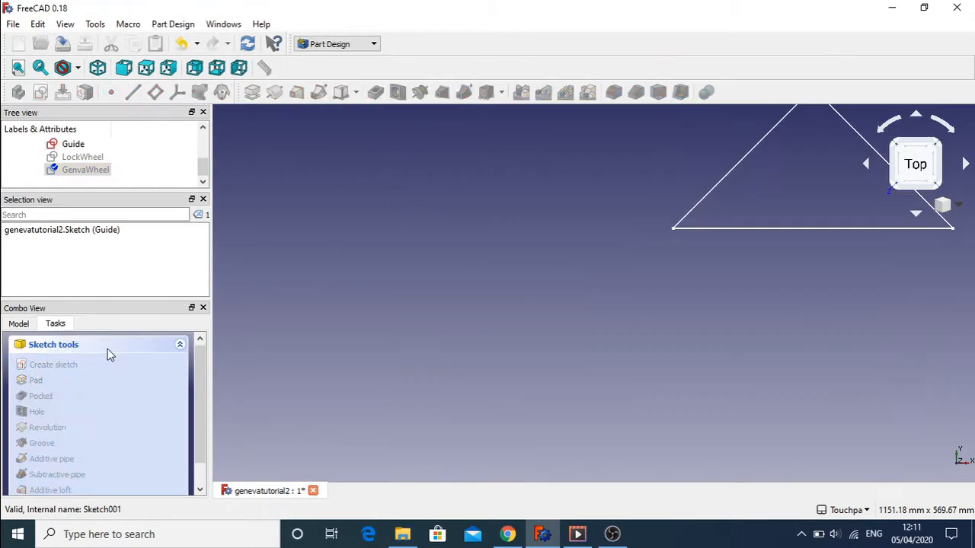
- Set the Visibility property of the Guide sketch to false
{"action": "left_click", "coordinate": [79, 148]}
{"action": "right_click", "coordinate": [80, 149]}
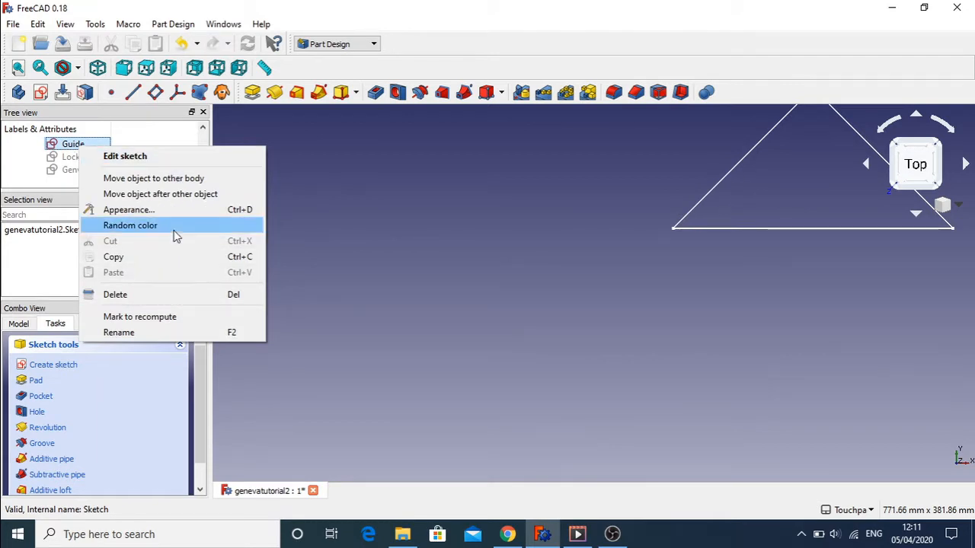
{"action": "left_click", "coordinate": [29, 326]}
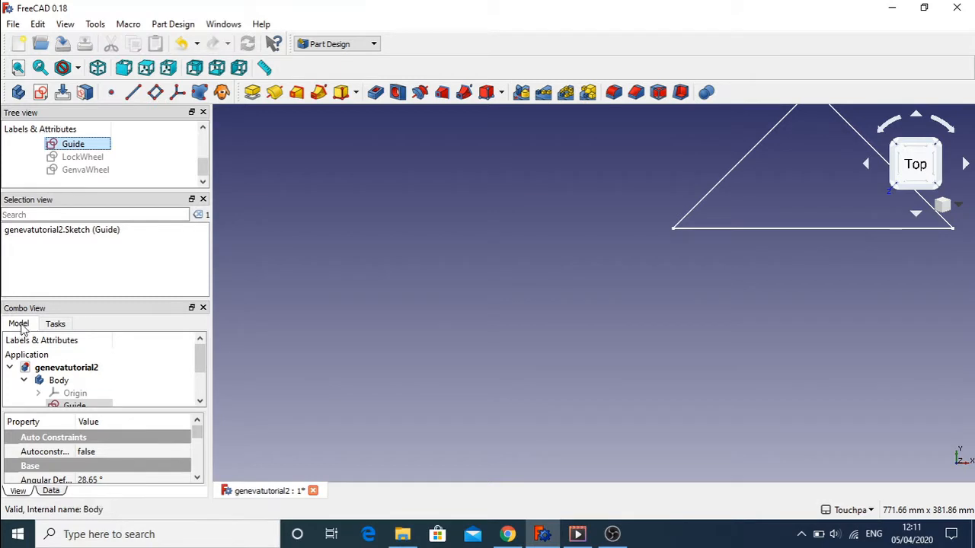
{"action": "mouse_move", "coordinate": [196, 433]}
{"action": "left_mouse_down"}
{"action": "mouse_move", "coordinate": [200, 472]}
{"action": "mouse_move", "coordinate": [202, 459]}
{"action": "left_mouse_up"}
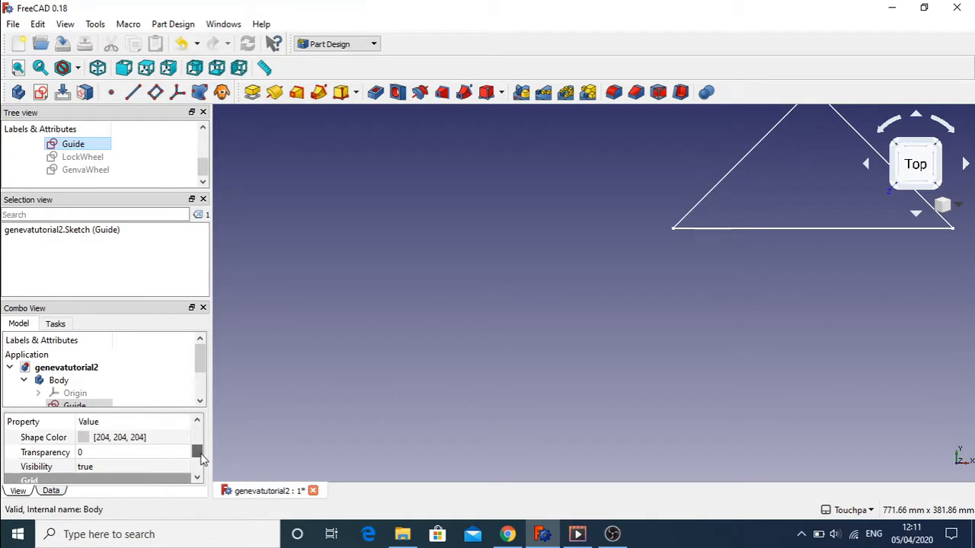
{"action": "double_click", "coordinate": [128, 467]}
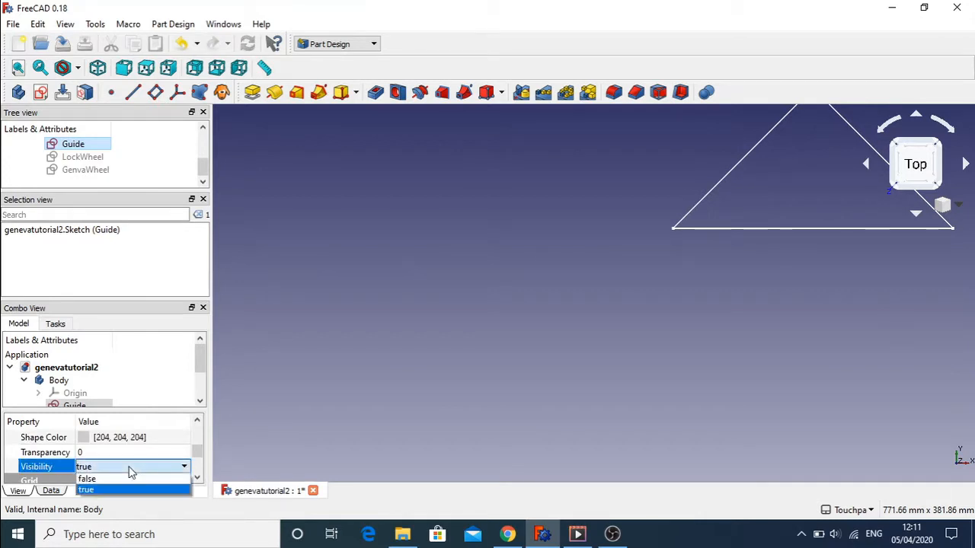
{"action": "left_click", "coordinate": [126, 480]}
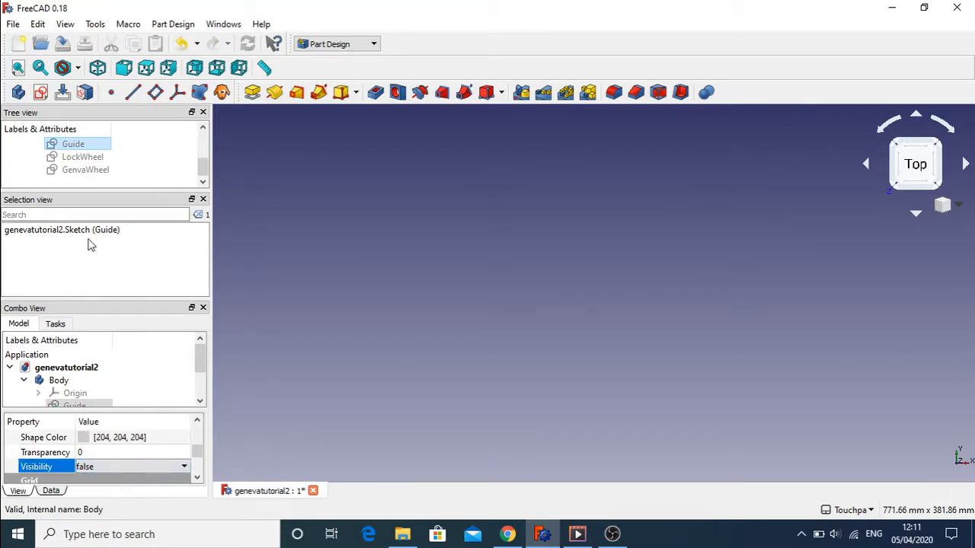
- Reopen the GenvaWheel sketch for editing and toggle the Guide sketch's visibility off
{"action": "double_click", "coordinate": [88, 171]}
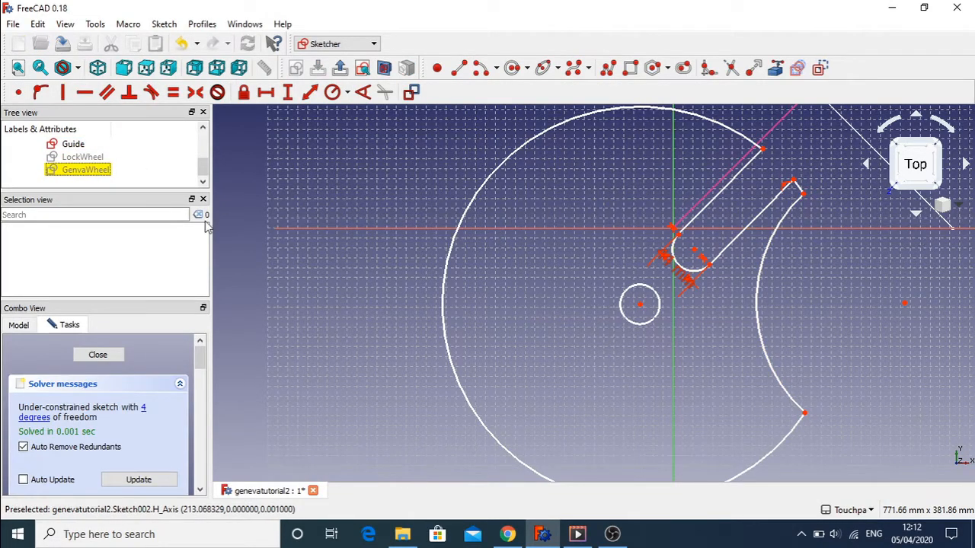
{"action": "left_click", "coordinate": [72, 145]}
{"action": "right_click", "coordinate": [74, 146]}
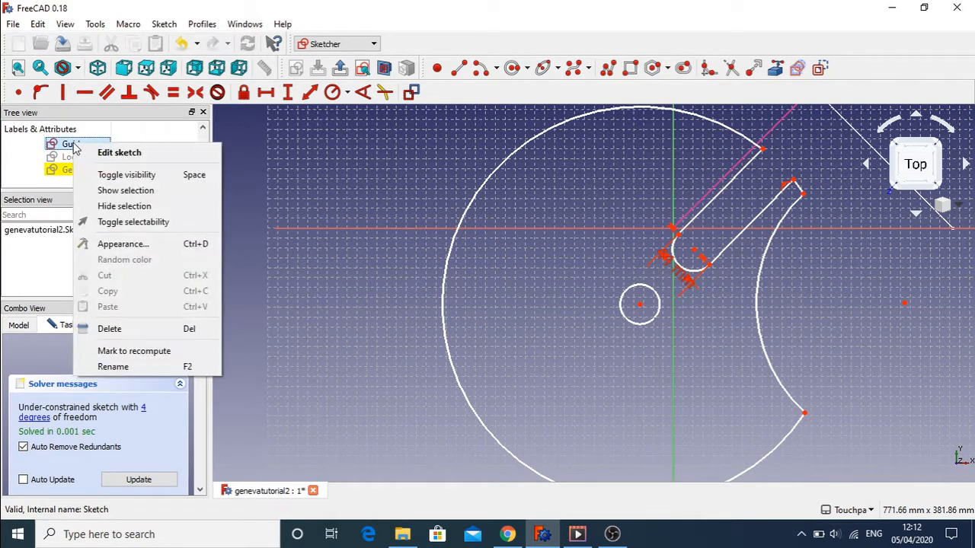
{"action": "left_click", "coordinate": [139, 178]}
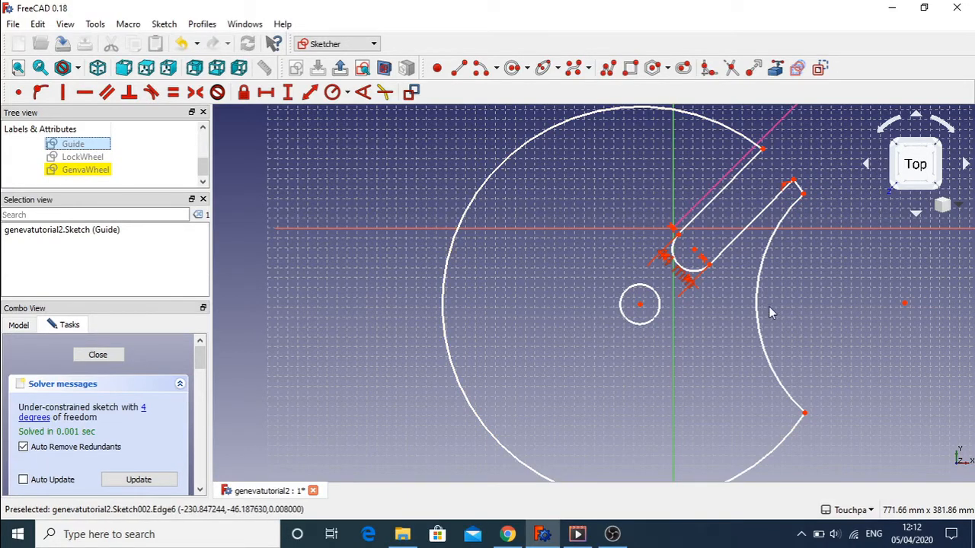
- Hide the remaining 44 mm dimension across the rounded end of the slot
{"action": "left_click", "coordinate": [687, 280]}
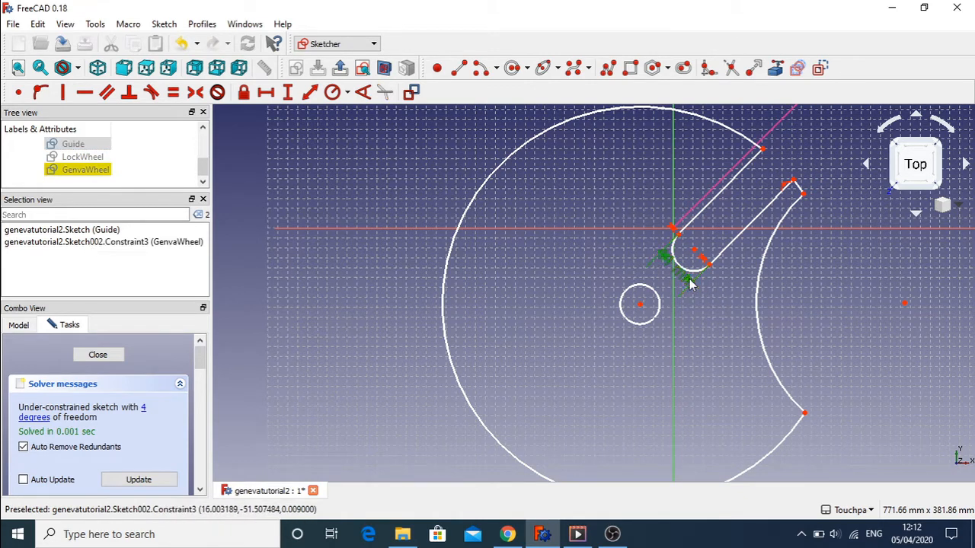
{"action": "left_click_drag", "start_coordinate": [199, 358], "coordinate": [198, 430]}
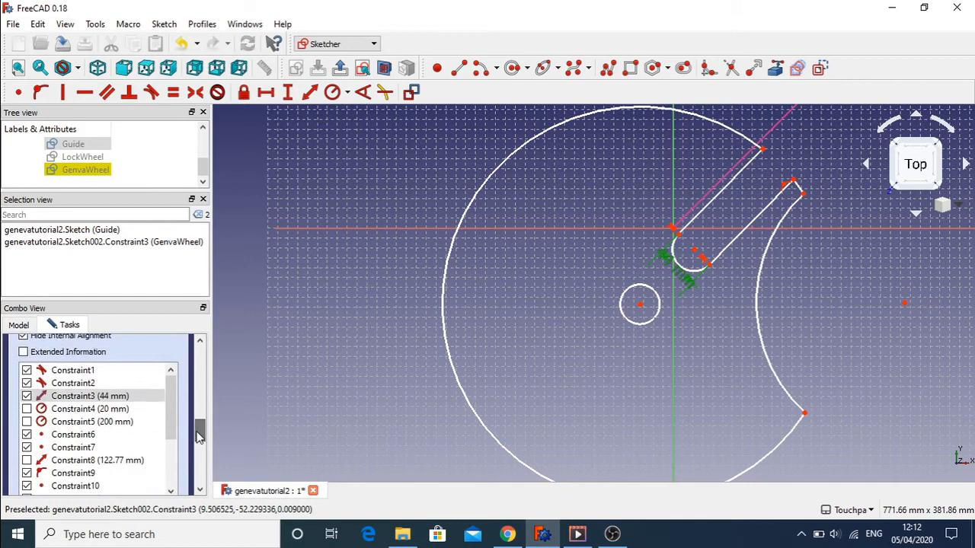
{"action": "left_click", "coordinate": [27, 396]}
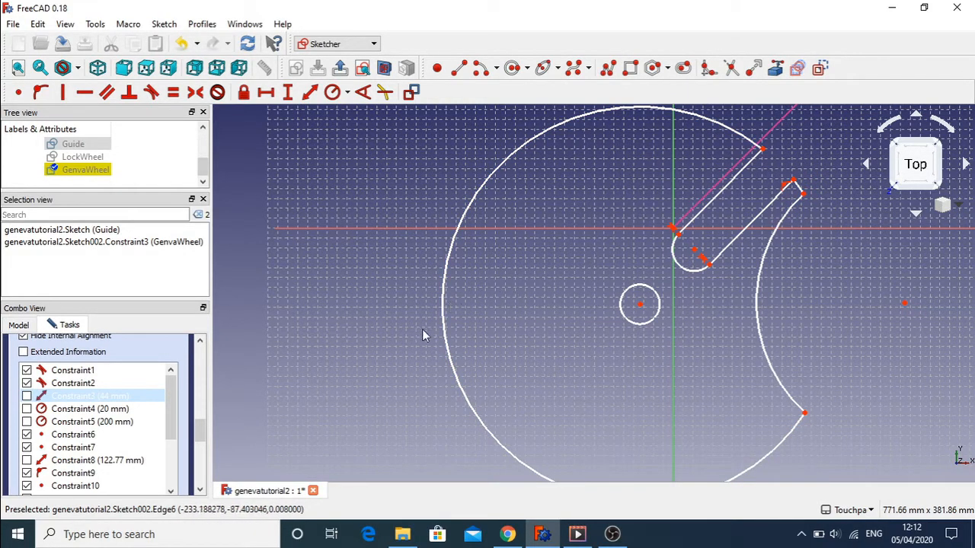
- Delete the large outer wheel arc and the short segment joining the slot's lower edge to the concave arc
{"action": "left_click", "coordinate": [447, 344]}
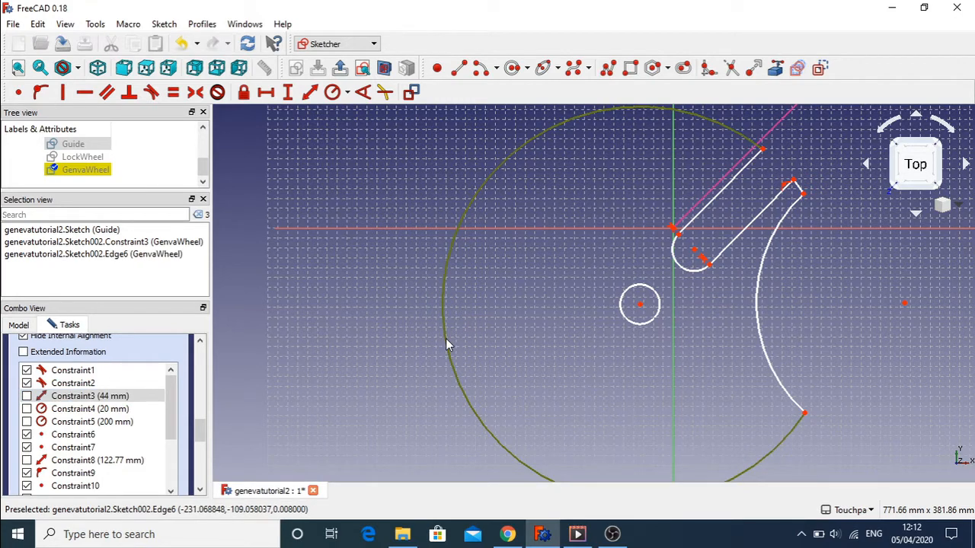
{"action": "left_click", "coordinate": [393, 329]}
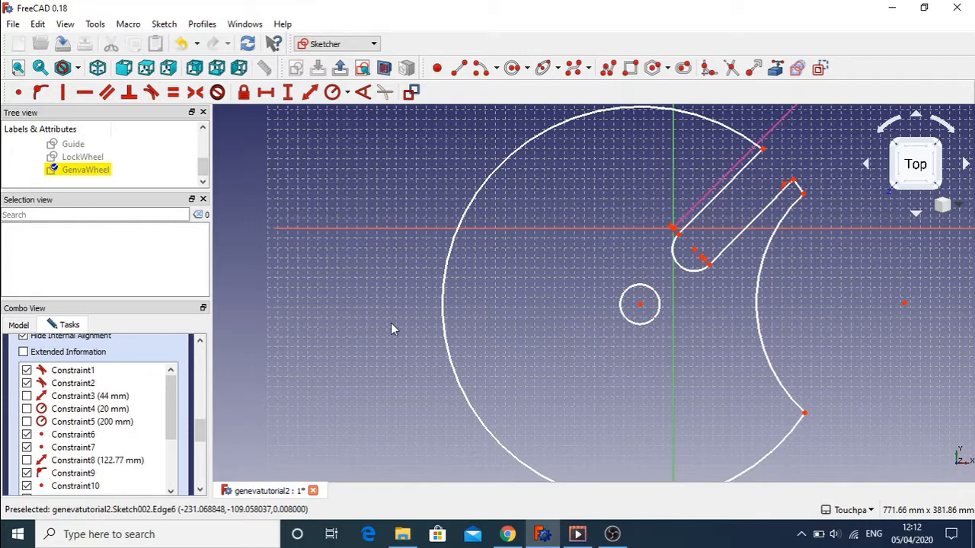
{"action": "left_click", "coordinate": [447, 352]}
{"action": "key", "text": "Delete"}
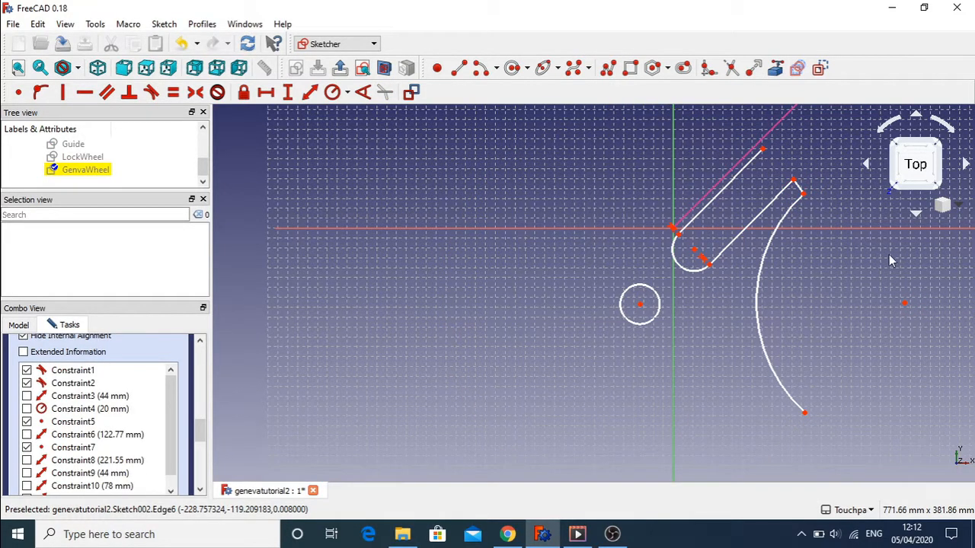
{"action": "left_click", "coordinate": [797, 189]}
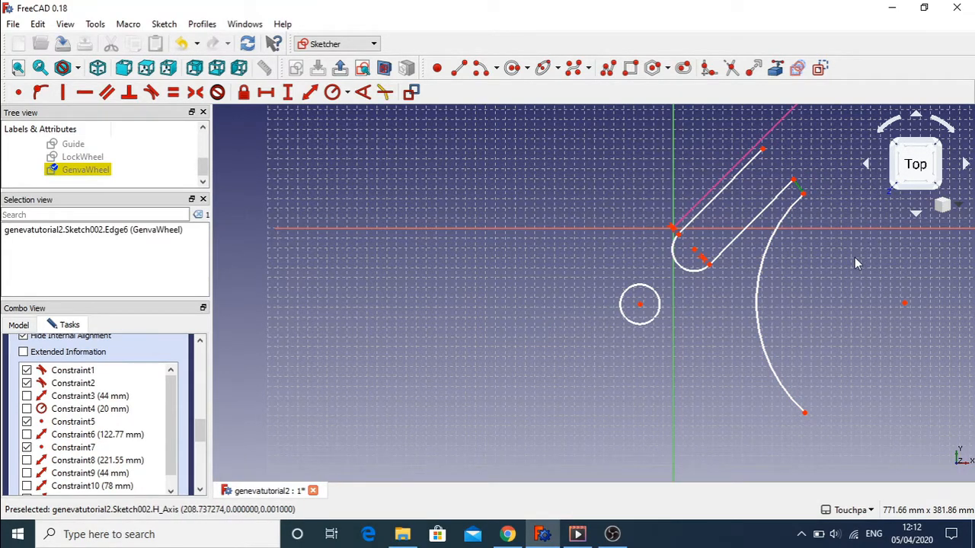
{"action": "key", "text": "Delete"}
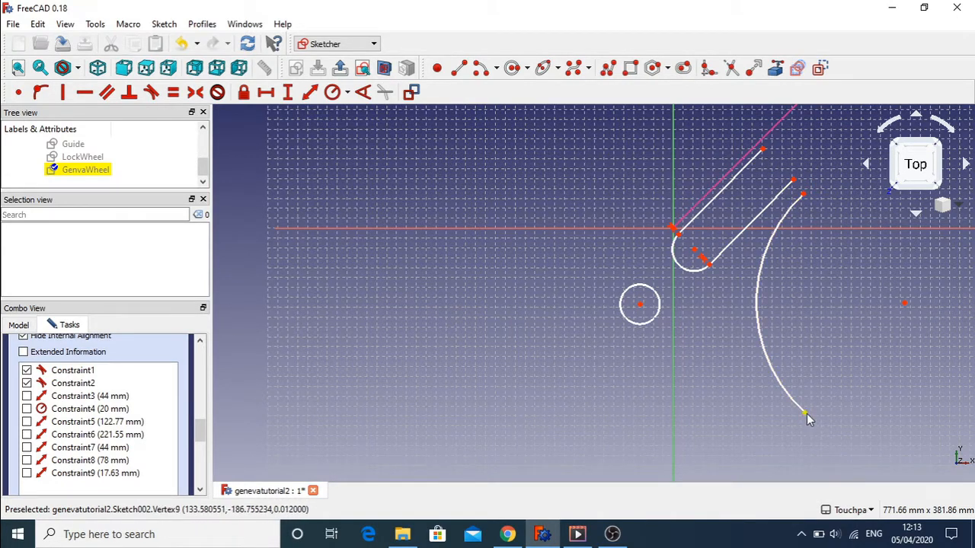
- Try moving the concave arc's lower endpoint and the small center circle, undoing the moves
{"action": "mouse_move", "coordinate": [807, 414]}
{"action": "left_mouse_down"}
{"action": "mouse_move", "coordinate": [745, 429]}
{"action": "mouse_move", "coordinate": [745, 419]}
{"action": "mouse_move", "coordinate": [814, 407]}
{"action": "mouse_move", "coordinate": [761, 411]}
{"action": "mouse_move", "coordinate": [791, 406]}
{"action": "left_mouse_up"}
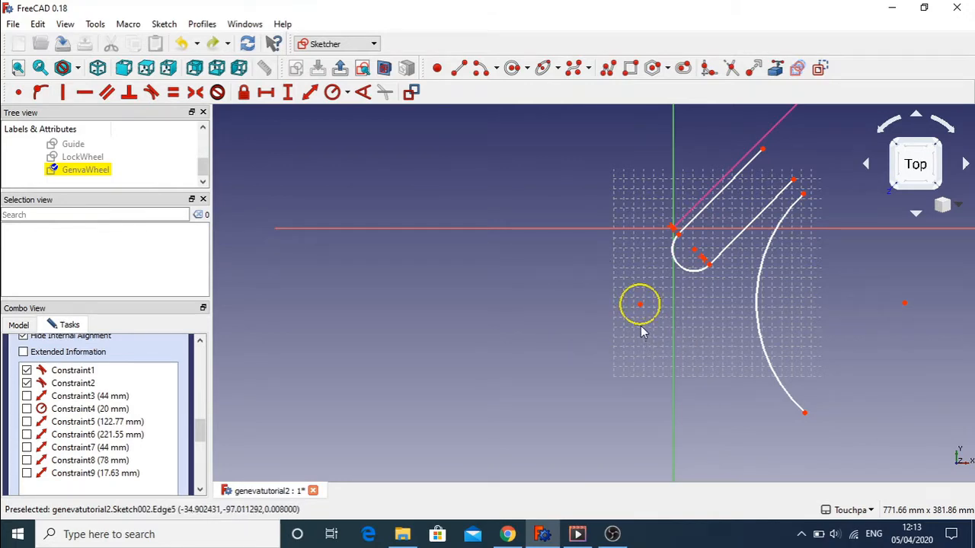
{"action": "left_click_drag", "start_coordinate": [641, 327], "coordinate": [628, 326]}
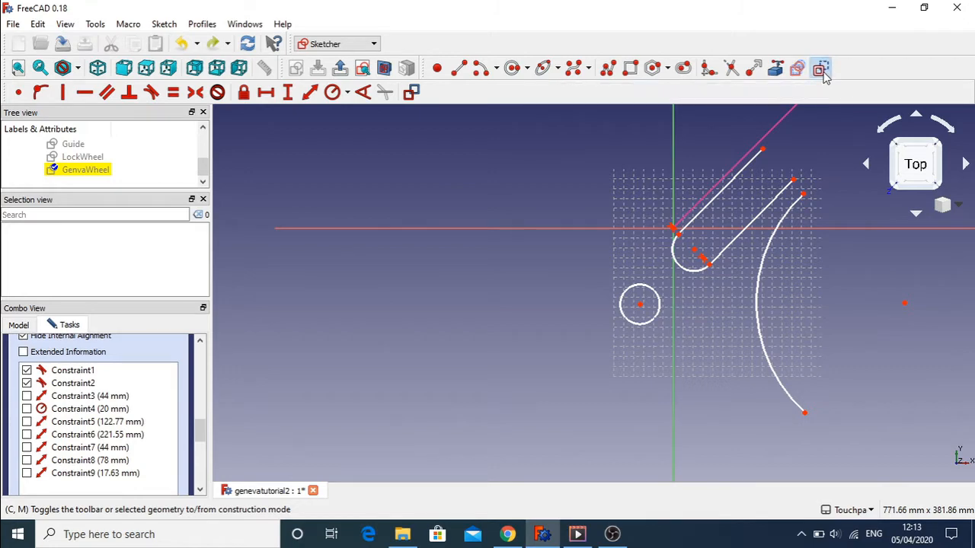
- Sketch a construction circle of about 155 mm radius, centered left of the vertical axis and slightly below the horizontal axis
{"action": "left_click", "coordinate": [515, 68]}
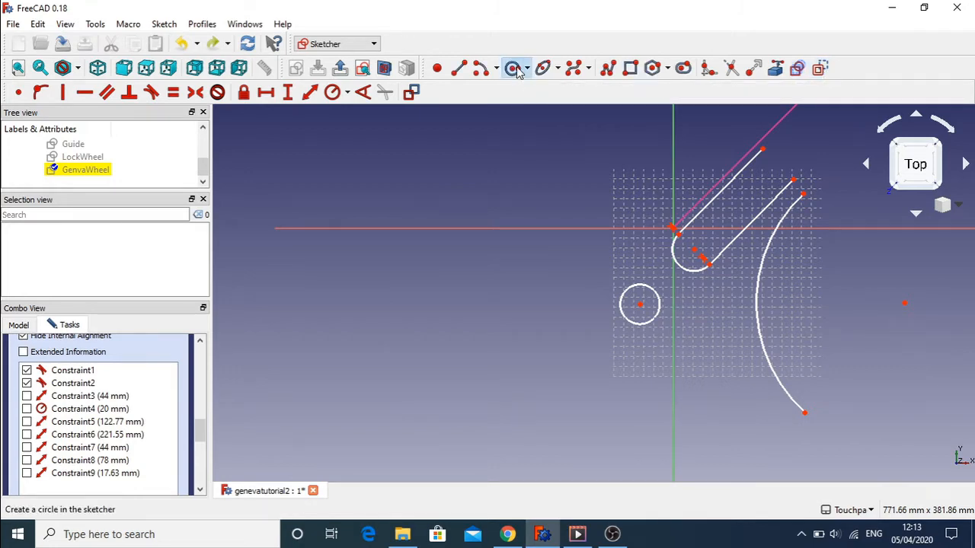
{"action": "left_click", "coordinate": [558, 264]}
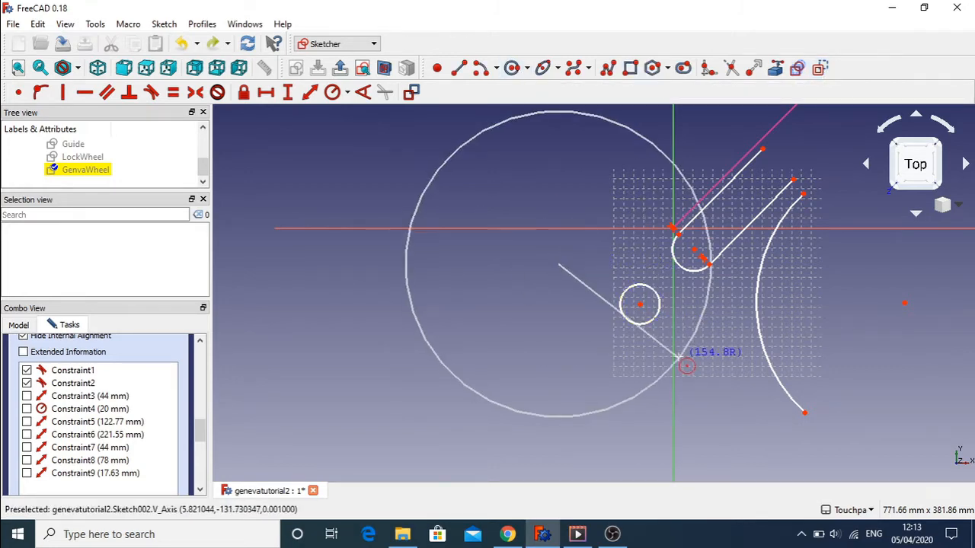
{"action": "left_click", "coordinate": [689, 344]}
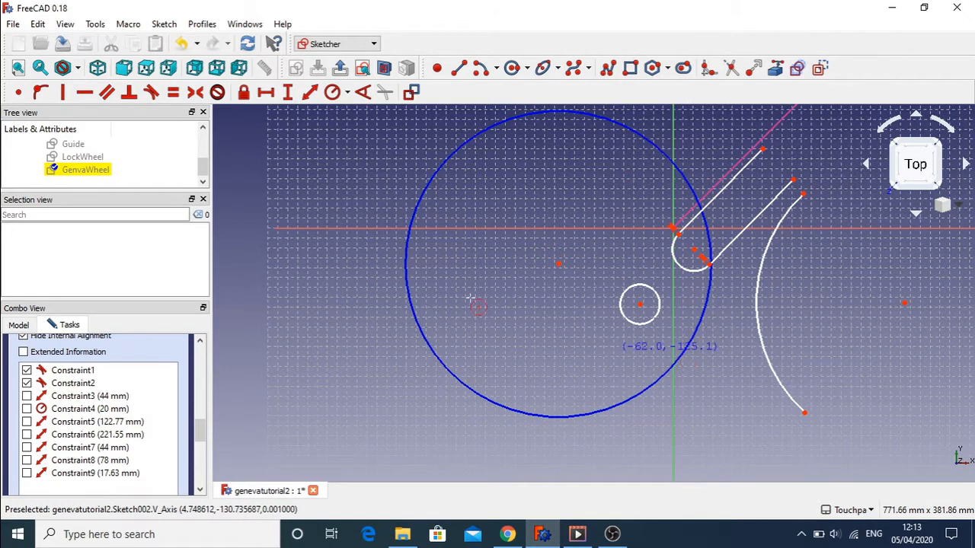
- Constrain the construction circle's radius to 200 mm and move its center close to the small circle's center
{"action": "right_click", "coordinate": [673, 180]}
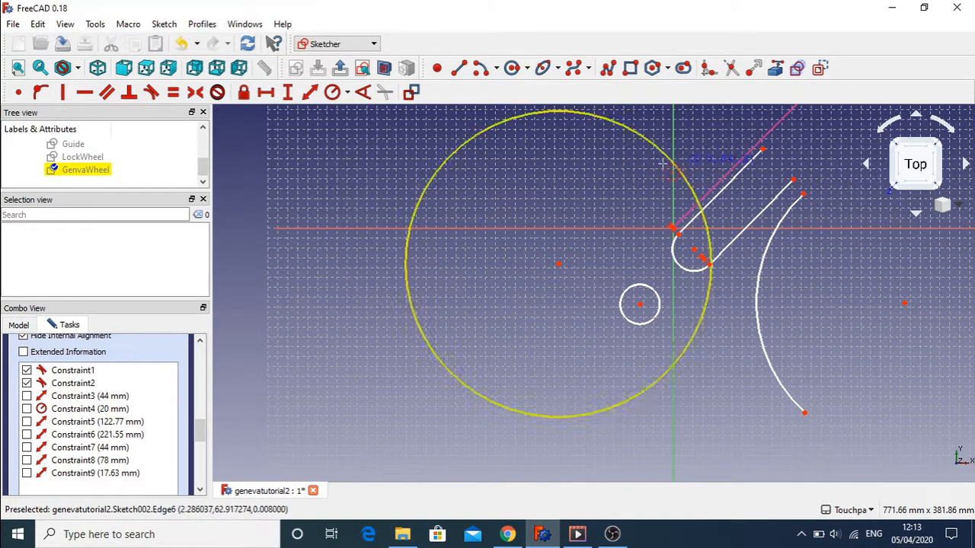
{"action": "left_click", "coordinate": [627, 130]}
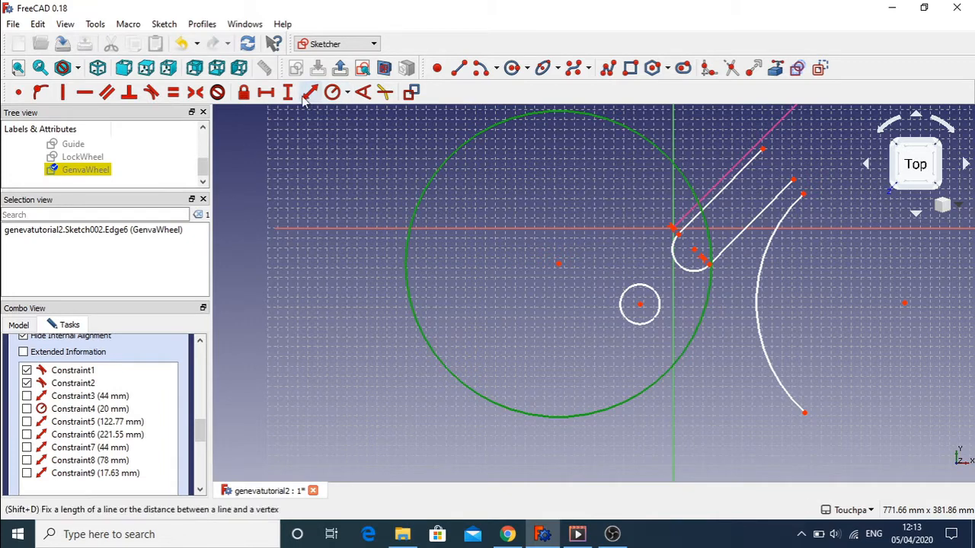
{"action": "left_click", "coordinate": [332, 92]}
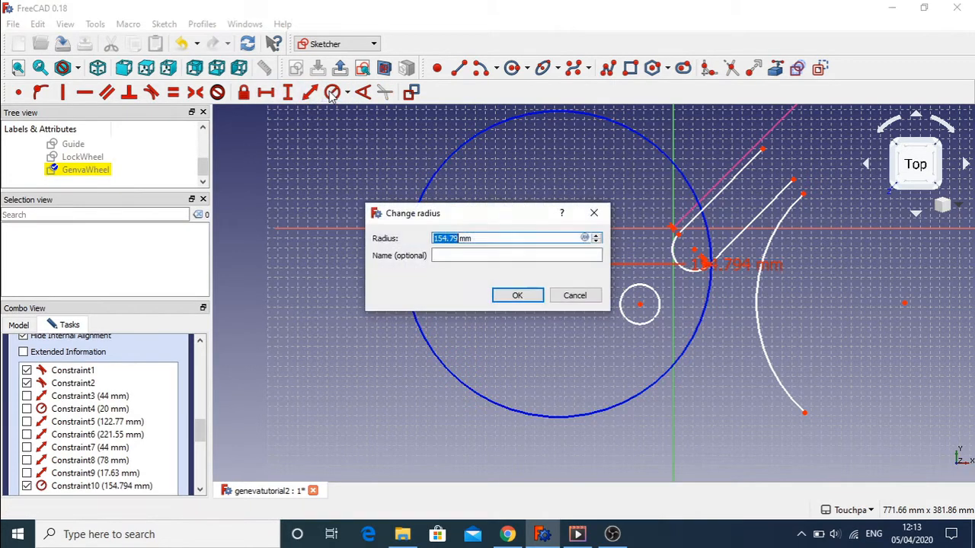
{"action": "key", "text": "Return"}
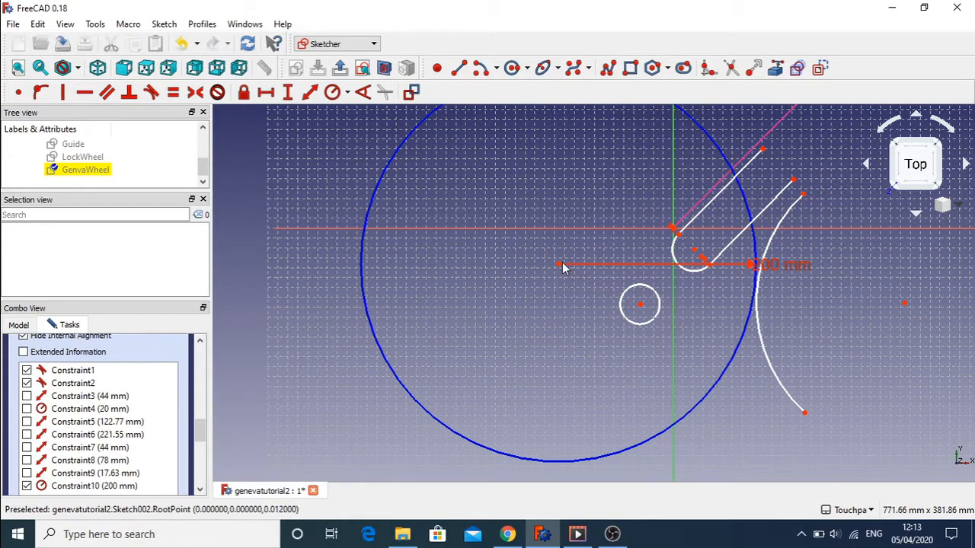
{"action": "left_click_drag", "start_coordinate": [561, 264], "coordinate": [638, 318]}
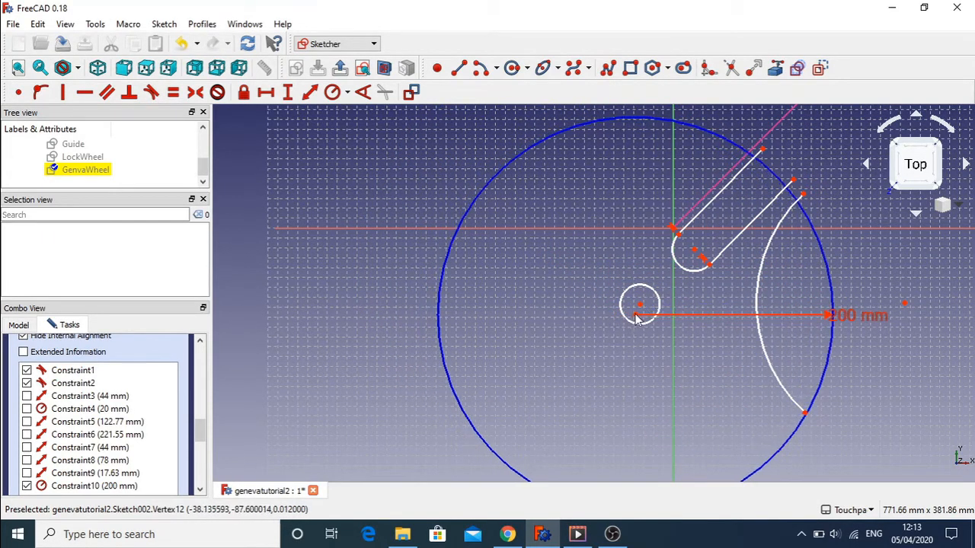
- Try a coincident constraint between the construction circle's center and the small circle's center, undoing it
{"action": "left_click", "coordinate": [638, 317]}
{"action": "left_click", "coordinate": [639, 311]}
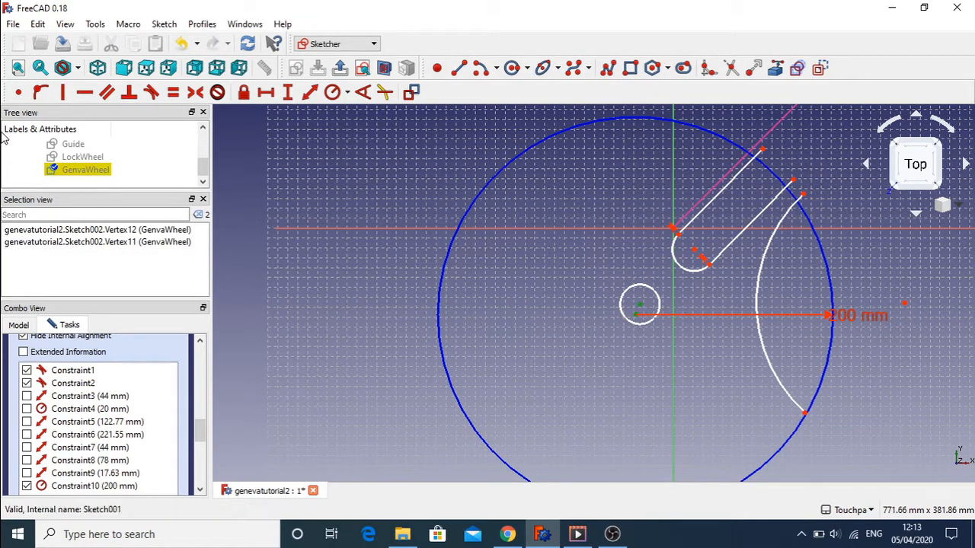
{"action": "left_click", "coordinate": [21, 95]}
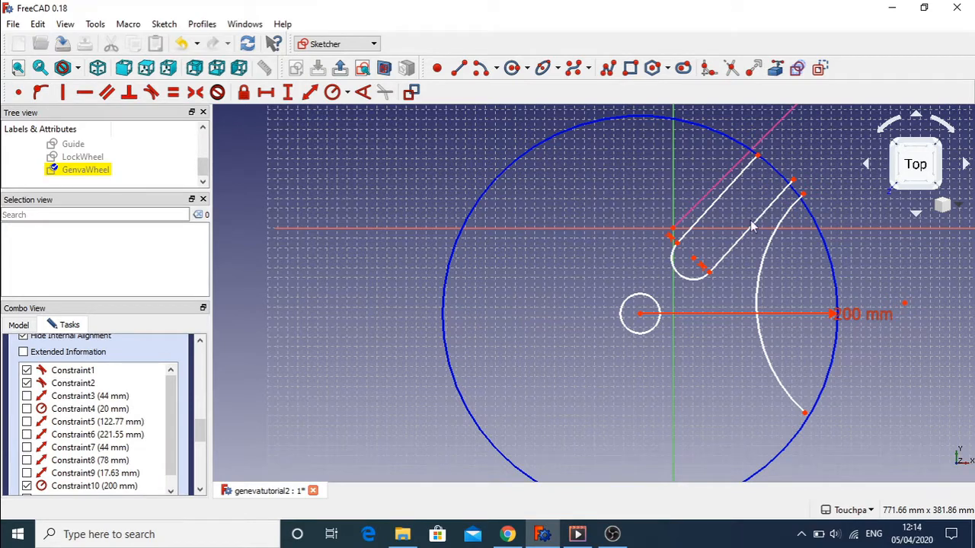
{"action": "key", "text": "ctrl+z"}
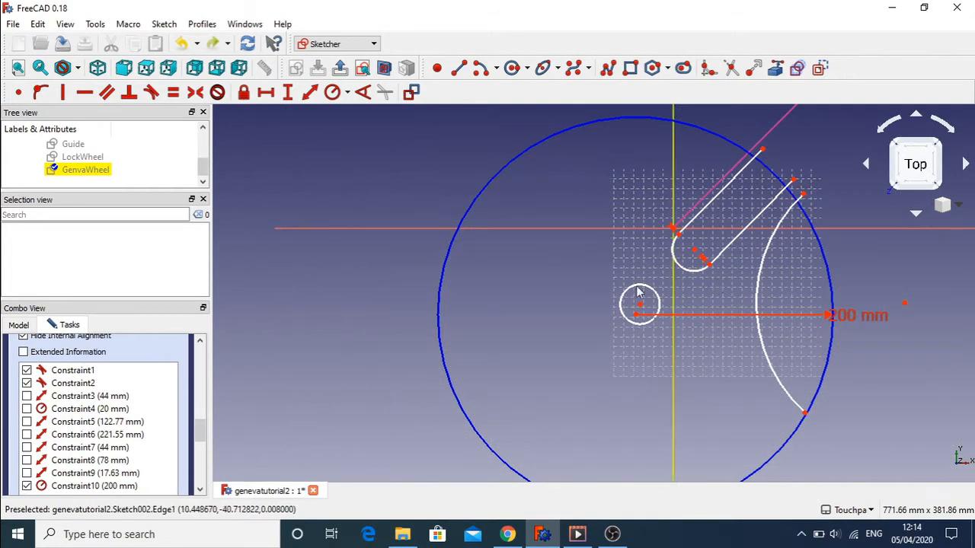
- Move the construction circle's center onto the small circle's center and constrain the two centers as coincident
{"action": "left_click_drag", "start_coordinate": [636, 319], "coordinate": [641, 309]}
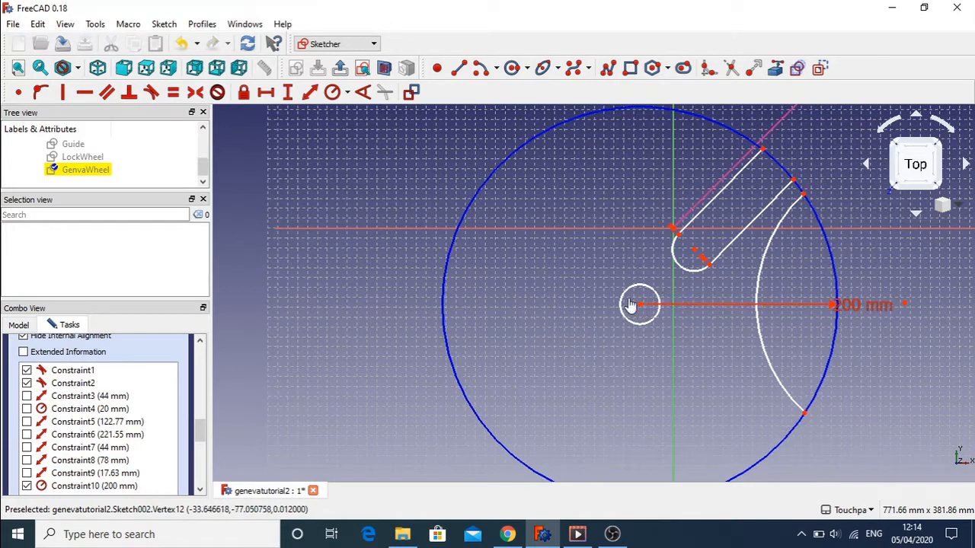
{"action": "left_click", "coordinate": [647, 313]}
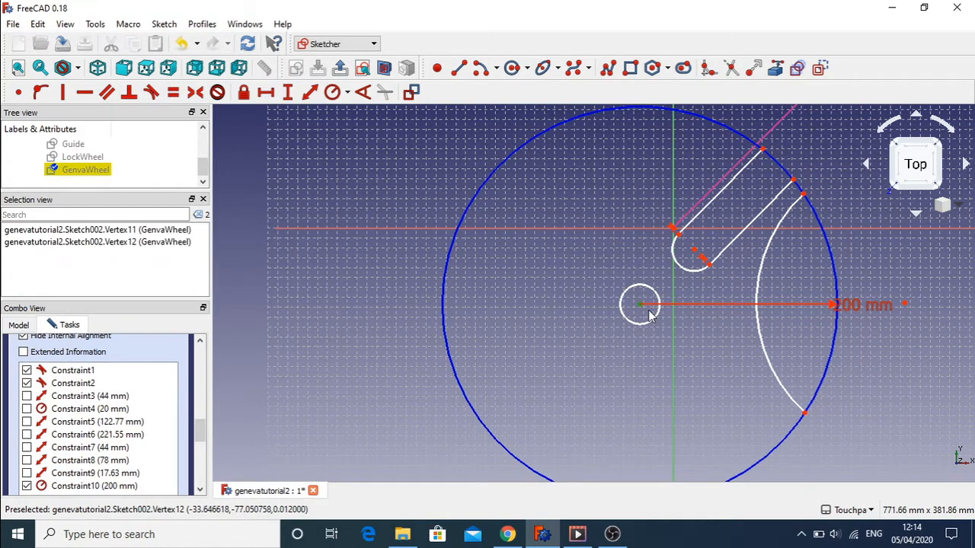
{"action": "left_click", "coordinate": [19, 93]}
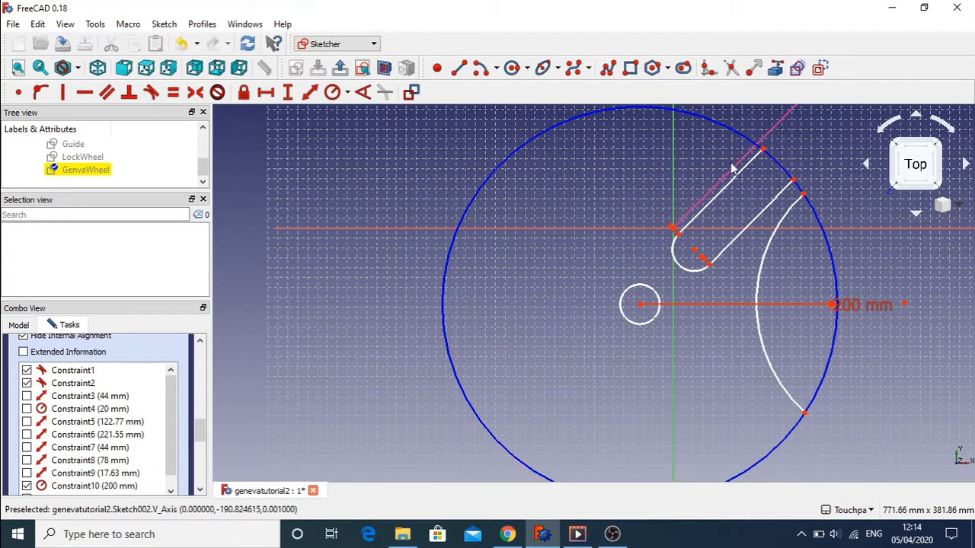
- Constrain the open outer endpoints of both straight slot edges onto the 200 mm construction circle
{"action": "left_click", "coordinate": [762, 149]}
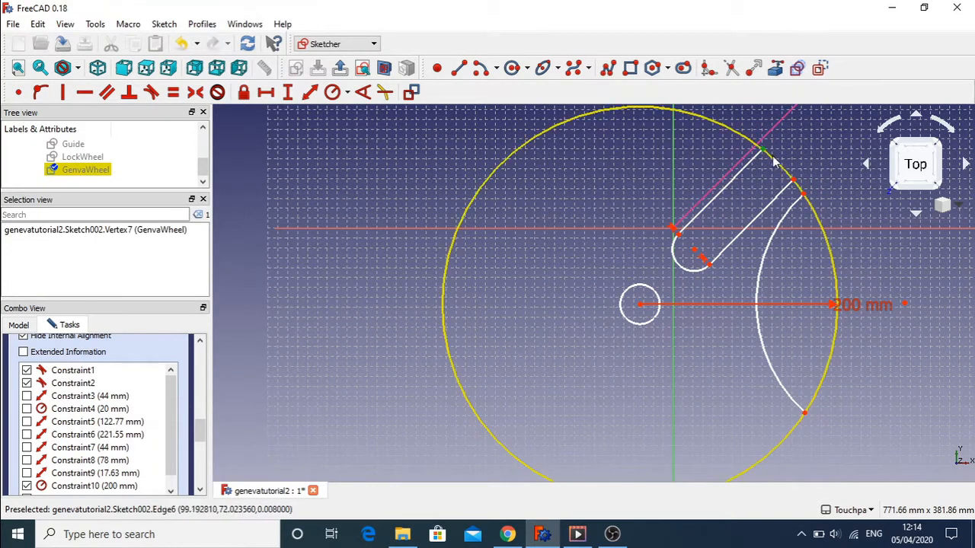
{"action": "left_click", "coordinate": [773, 158]}
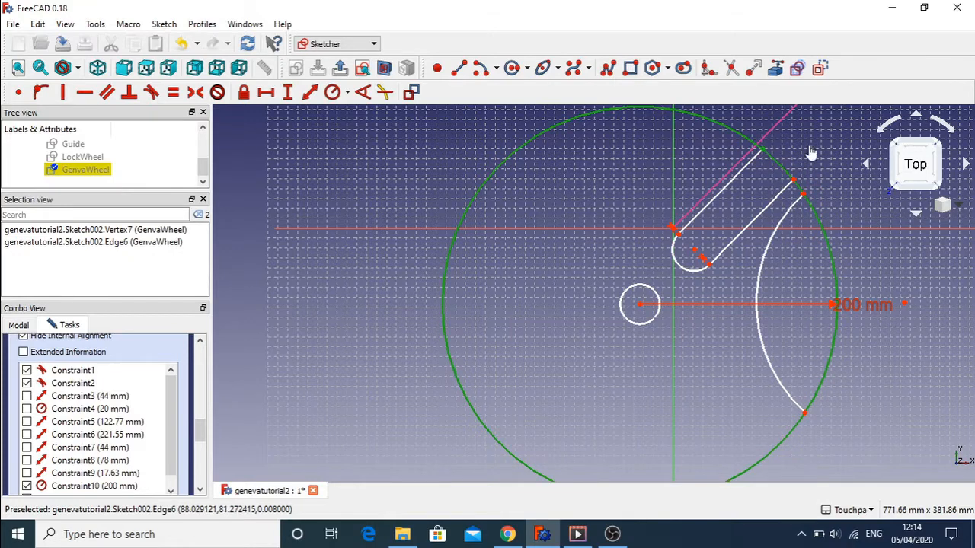
{"action": "left_click", "coordinate": [809, 147]}
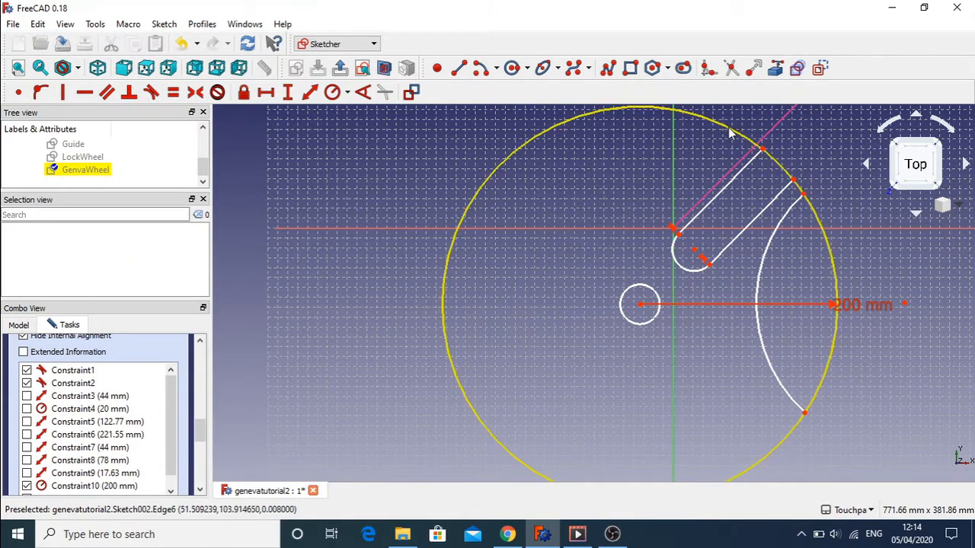
{"action": "left_click", "coordinate": [780, 170]}
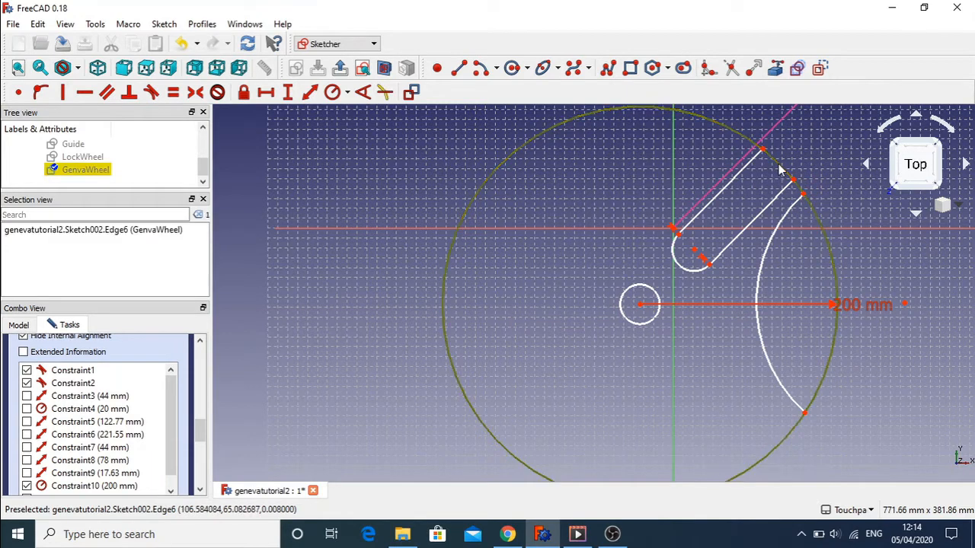
{"action": "left_click", "coordinate": [764, 152]}
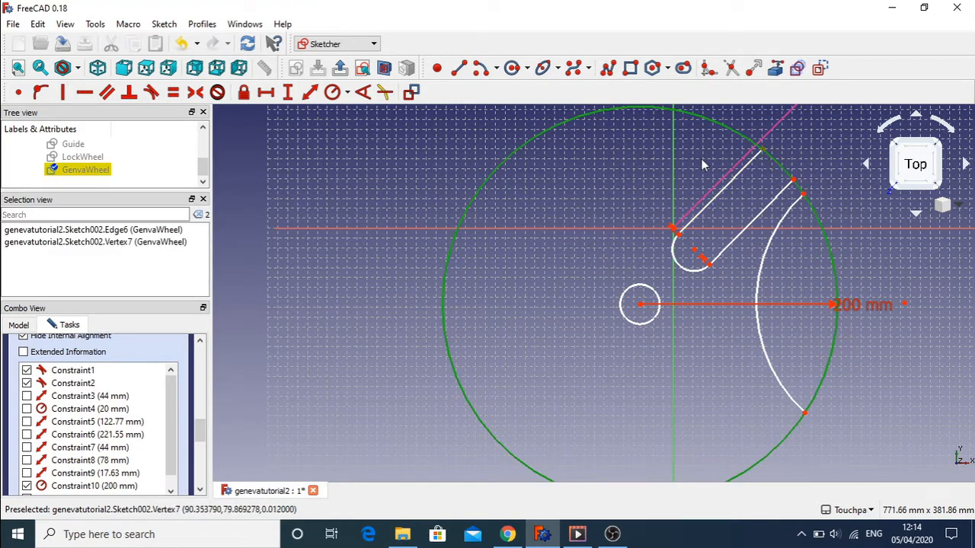
{"action": "left_click", "coordinate": [42, 93]}
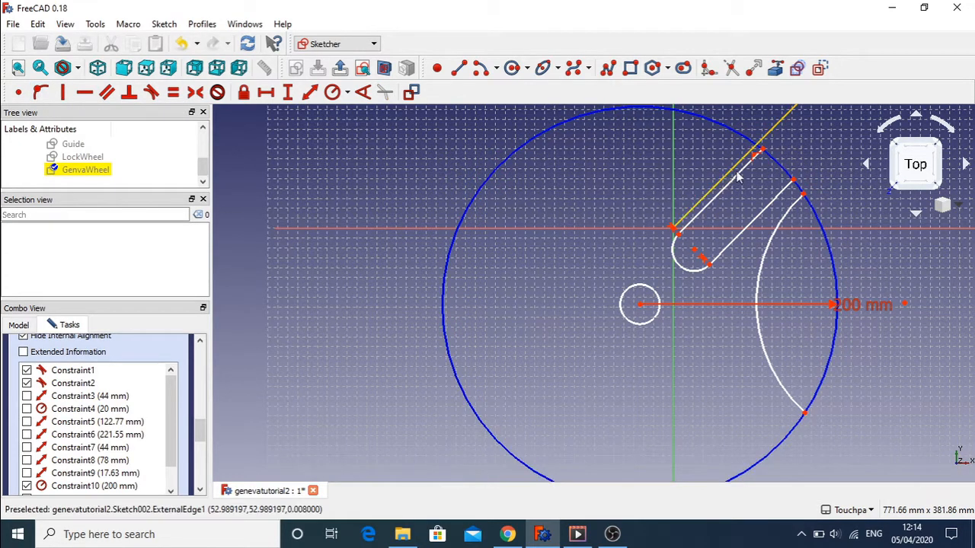
{"action": "left_click", "coordinate": [795, 184]}
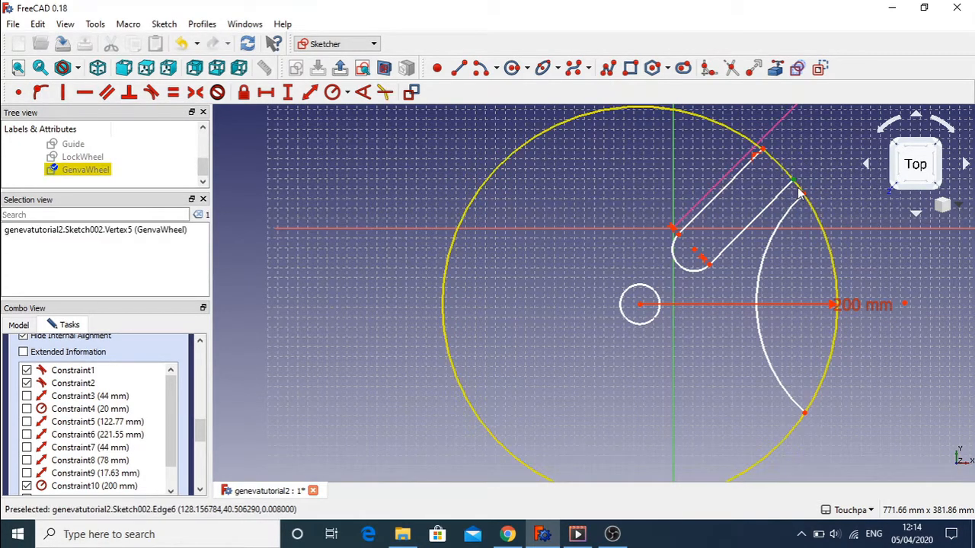
{"action": "left_click", "coordinate": [802, 194]}
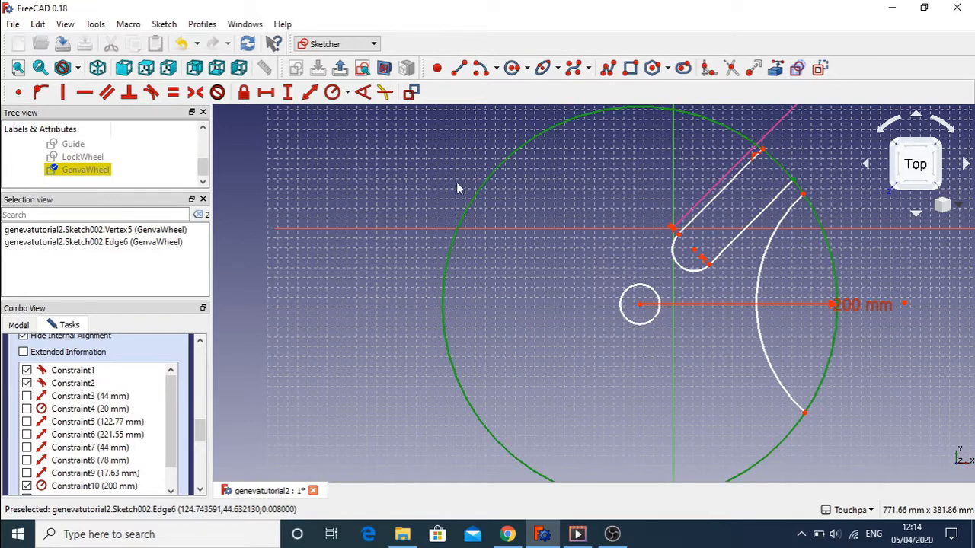
{"action": "left_click", "coordinate": [40, 93]}
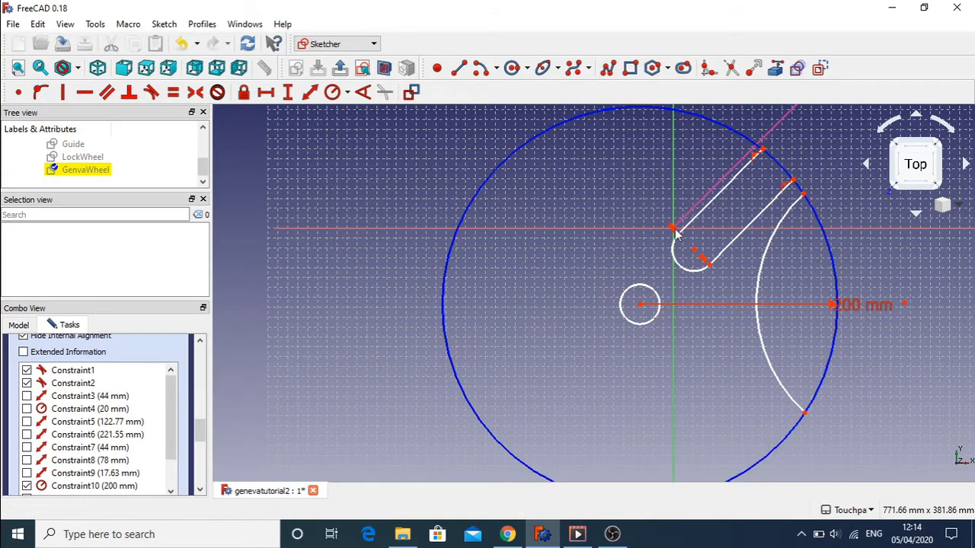
- Constrain the upper and lower endpoints of the concave arc onto the construction circle
{"action": "left_click", "coordinate": [803, 198]}
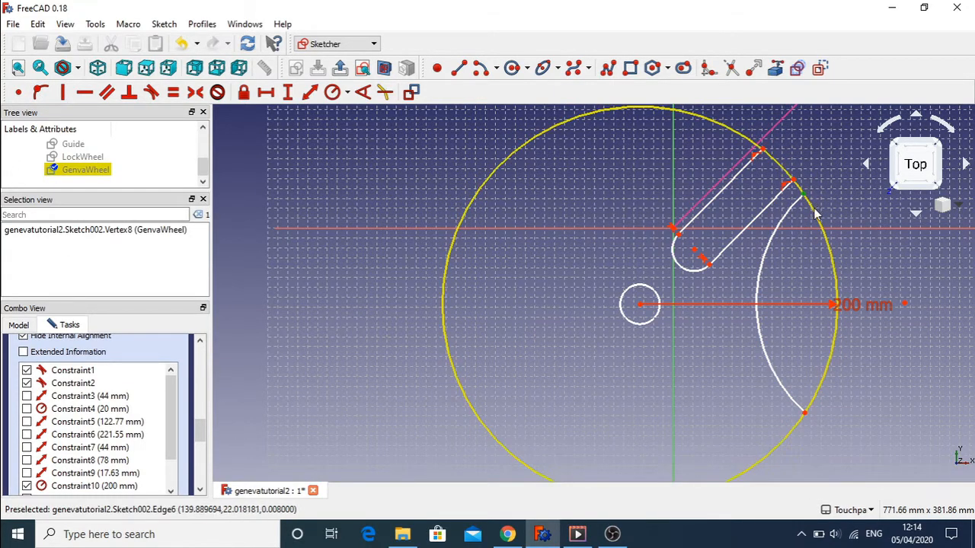
{"action": "left_click", "coordinate": [815, 219]}
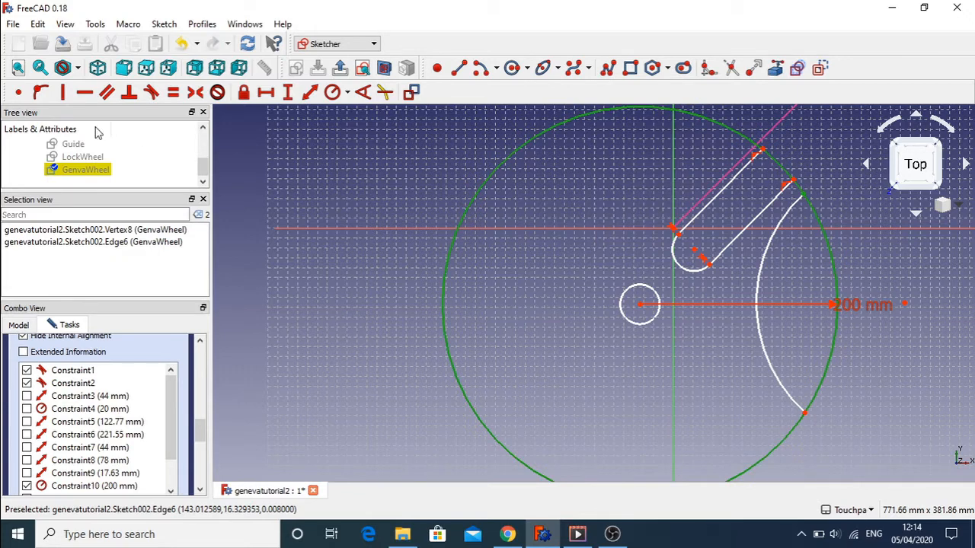
{"action": "left_click", "coordinate": [40, 93]}
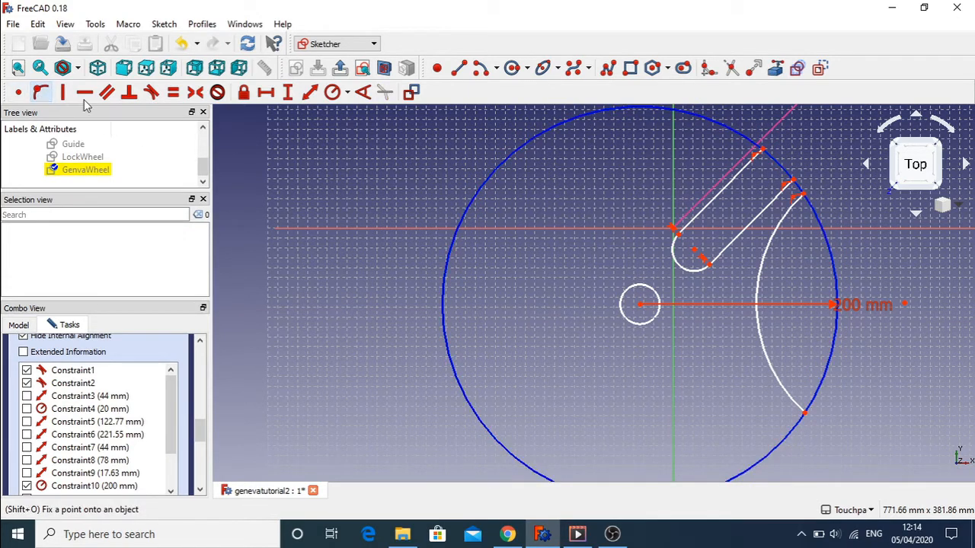
{"action": "left_click", "coordinate": [806, 416]}
{"action": "left_click", "coordinate": [805, 416]}
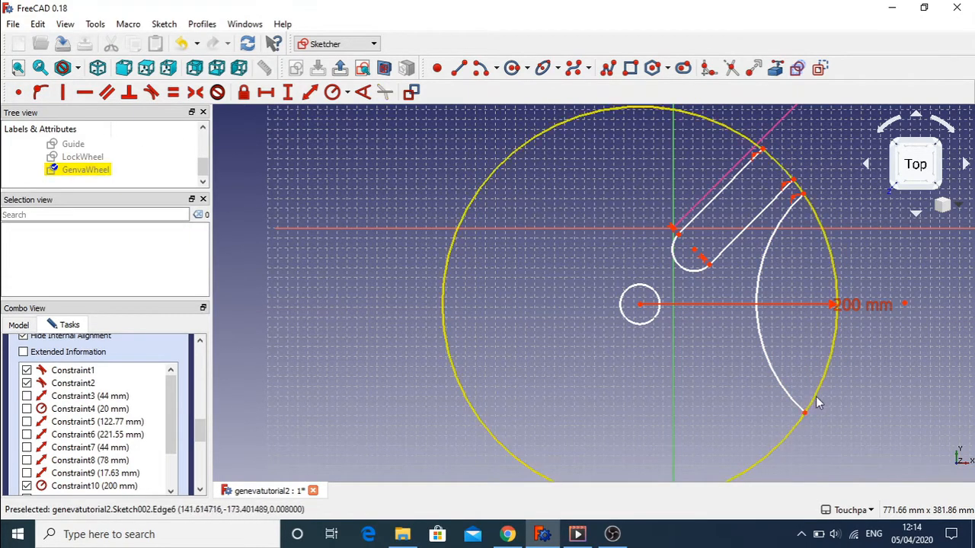
{"action": "left_click", "coordinate": [806, 416]}
{"action": "left_click", "coordinate": [811, 409]}
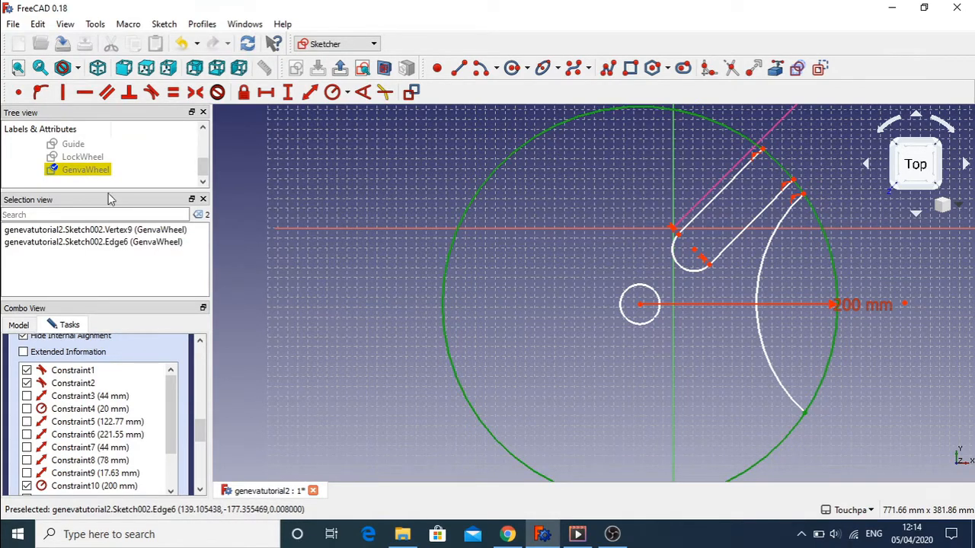
{"action": "left_click", "coordinate": [41, 91]}
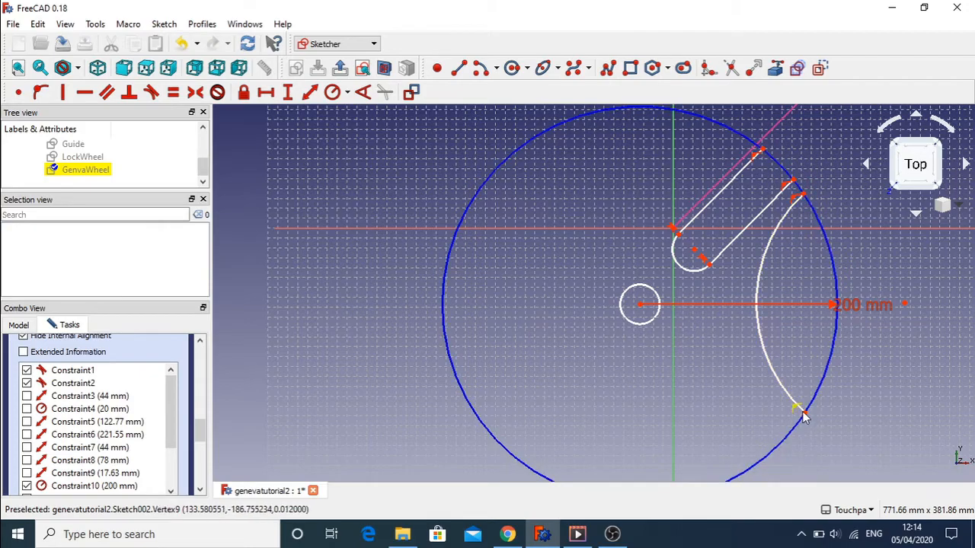
- Try moving the concave arc's lower endpoint to test the constraints, undoing the move
{"action": "mouse_move", "coordinate": [806, 418]}
{"action": "left_mouse_down"}
{"action": "mouse_move", "coordinate": [658, 414]}
{"action": "mouse_move", "coordinate": [766, 418]}
{"action": "mouse_move", "coordinate": [684, 435]}
{"action": "mouse_move", "coordinate": [671, 415]}
{"action": "mouse_move", "coordinate": [838, 338]}
{"action": "mouse_move", "coordinate": [709, 424]}
{"action": "mouse_move", "coordinate": [735, 405]}
{"action": "mouse_move", "coordinate": [857, 381]}
{"action": "mouse_move", "coordinate": [743, 395]}
{"action": "mouse_move", "coordinate": [724, 405]}
{"action": "mouse_move", "coordinate": [829, 394]}
{"action": "mouse_move", "coordinate": [736, 400]}
{"action": "mouse_move", "coordinate": [690, 425]}
{"action": "mouse_move", "coordinate": [779, 403]}
{"action": "mouse_move", "coordinate": [818, 415]}
{"action": "mouse_move", "coordinate": [813, 390]}
{"action": "left_mouse_up"}
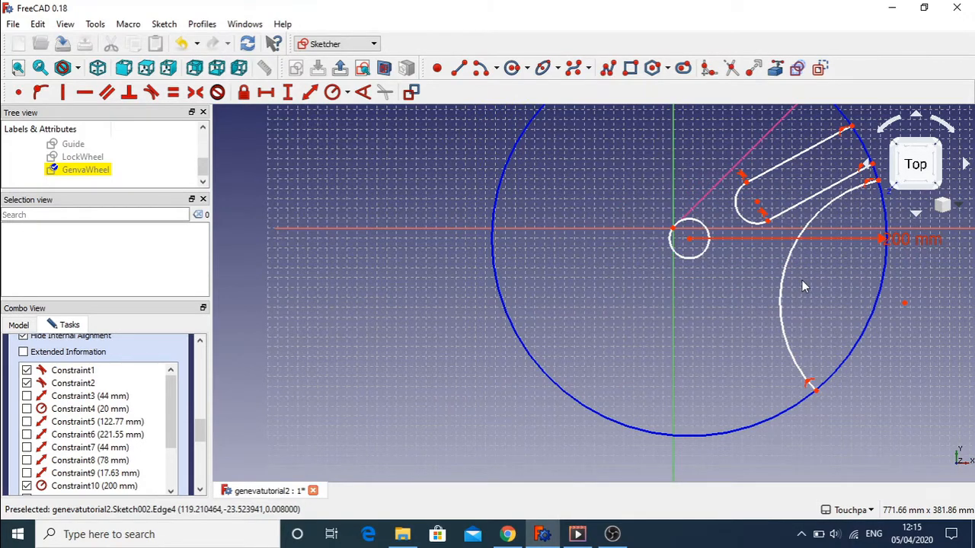
{"action": "key", "text": "ctrl+z"}
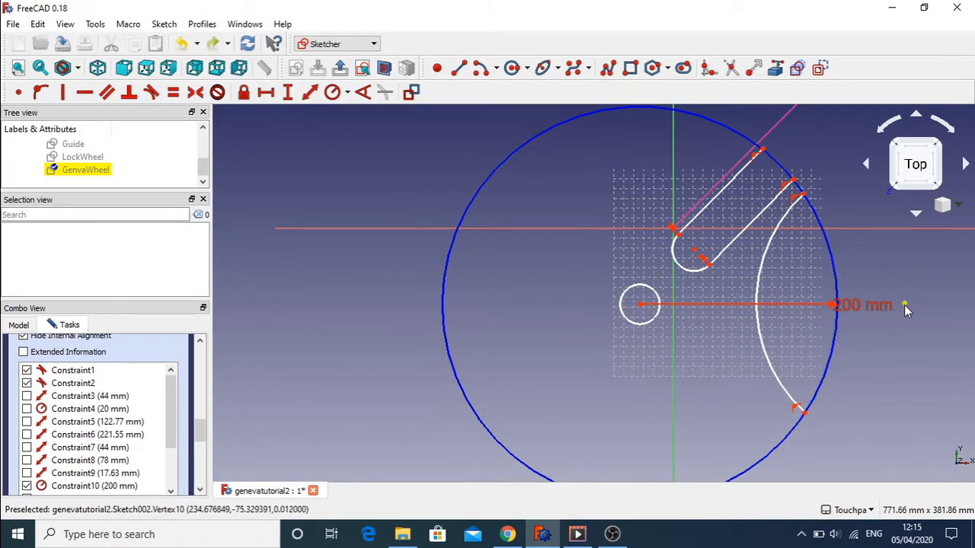
{"action": "left_click", "coordinate": [757, 290]}
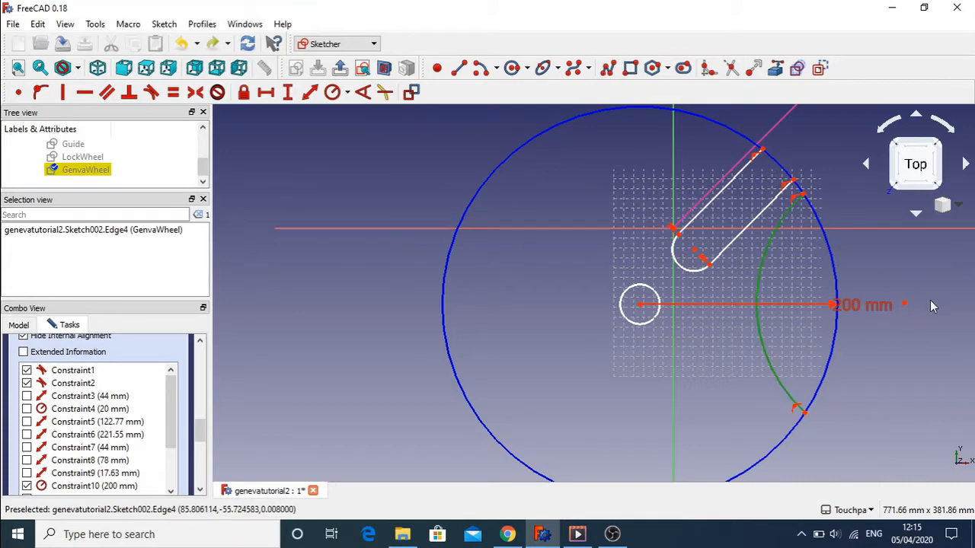
{"action": "mouse_move", "coordinate": [905, 305]}
{"action": "left_mouse_down"}
{"action": "mouse_move", "coordinate": [942, 313]}
{"action": "mouse_move", "coordinate": [875, 314]}
{"action": "mouse_move", "coordinate": [912, 312]}
{"action": "left_mouse_up"}
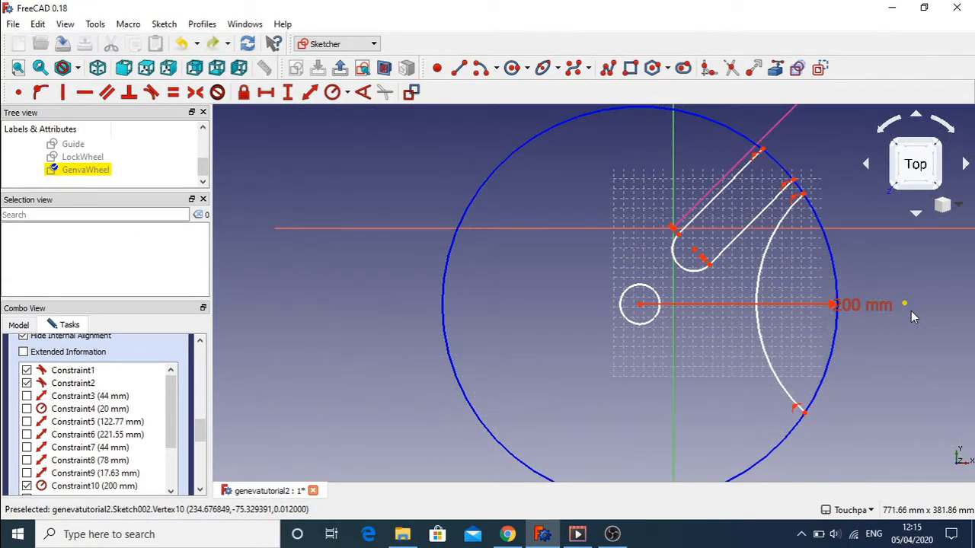
- Constrain the distance between the concave arc's center and the small circle's center to 268.33 mm, and move the arc's center down toward the wheel
{"action": "left_click", "coordinate": [906, 304]}
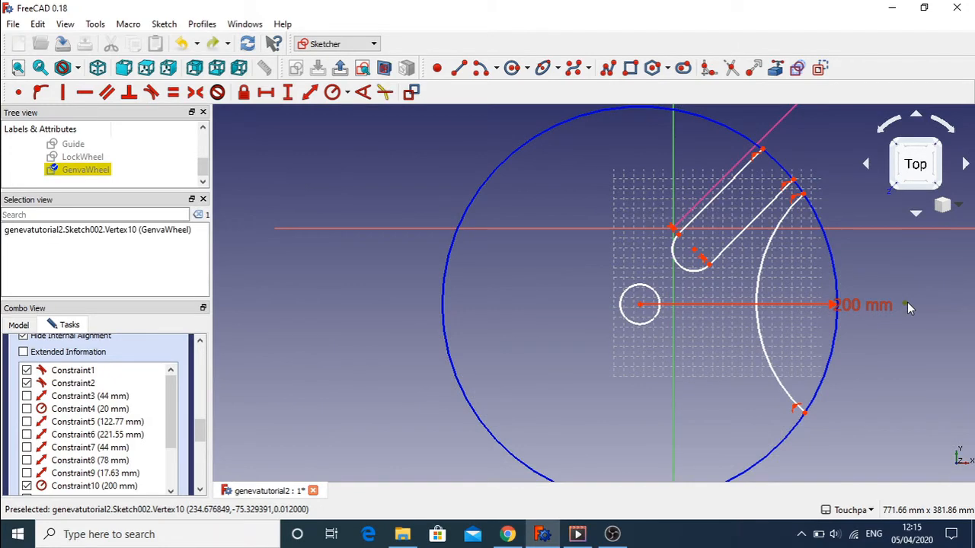
{"action": "left_click", "coordinate": [641, 306]}
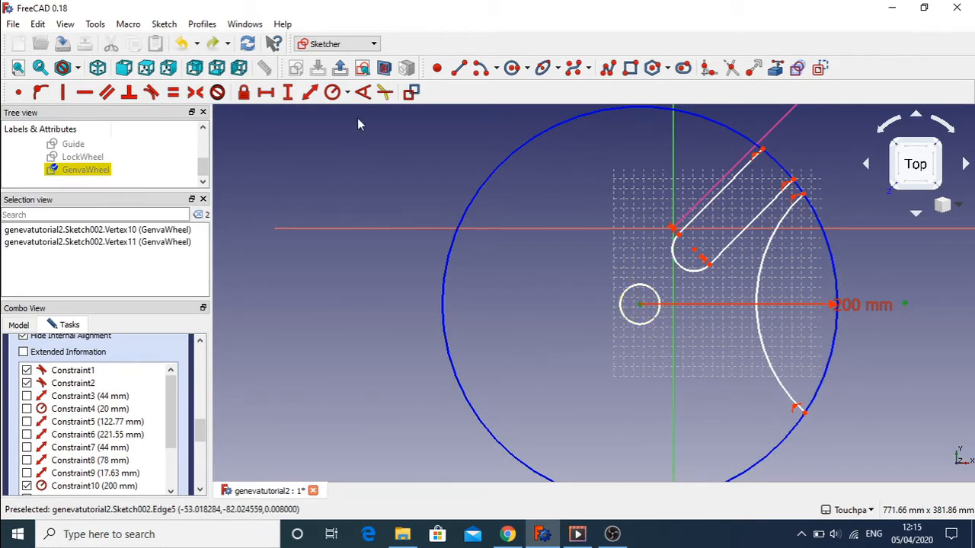
{"action": "left_click", "coordinate": [310, 93]}
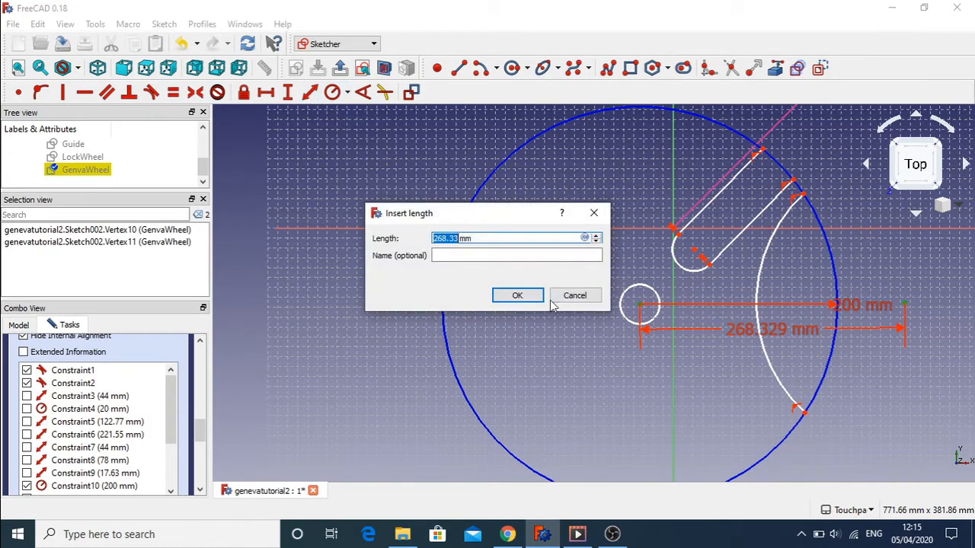
{"action": "left_click", "coordinate": [514, 297]}
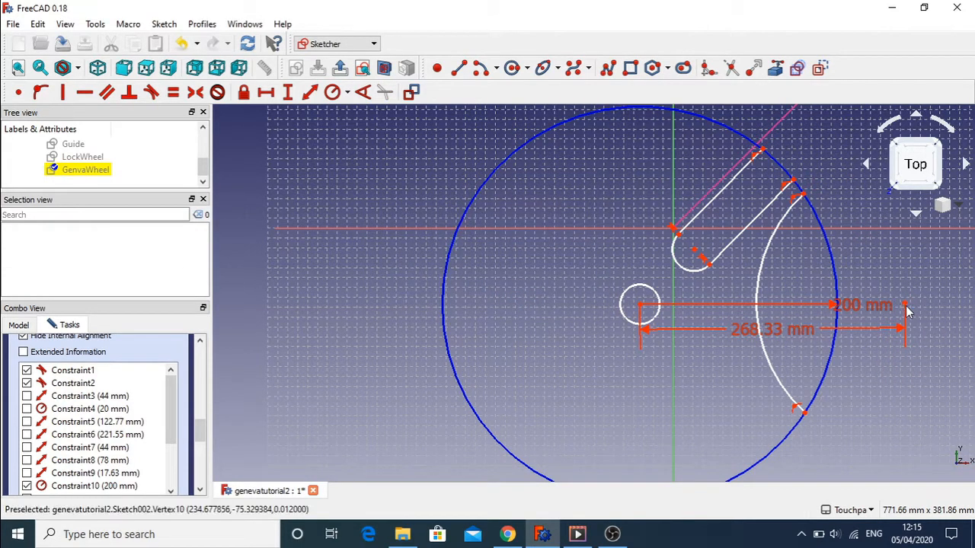
{"action": "mouse_move", "coordinate": [906, 308]}
{"action": "left_mouse_down"}
{"action": "mouse_move", "coordinate": [894, 391]}
{"action": "mouse_move", "coordinate": [906, 243]}
{"action": "mouse_move", "coordinate": [824, 352]}
{"action": "mouse_move", "coordinate": [789, 356]}
{"action": "mouse_move", "coordinate": [914, 347]}
{"action": "mouse_move", "coordinate": [800, 270]}
{"action": "mouse_move", "coordinate": [824, 360]}
{"action": "mouse_move", "coordinate": [751, 429]}
{"action": "mouse_move", "coordinate": [799, 411]}
{"action": "mouse_move", "coordinate": [914, 209]}
{"action": "mouse_move", "coordinate": [823, 406]}
{"action": "mouse_move", "coordinate": [738, 463]}
{"action": "mouse_move", "coordinate": [759, 461]}
{"action": "mouse_move", "coordinate": [751, 409]}
{"action": "mouse_move", "coordinate": [845, 295]}
{"action": "mouse_move", "coordinate": [792, 453]}
{"action": "mouse_move", "coordinate": [826, 385]}
{"action": "left_mouse_up"}
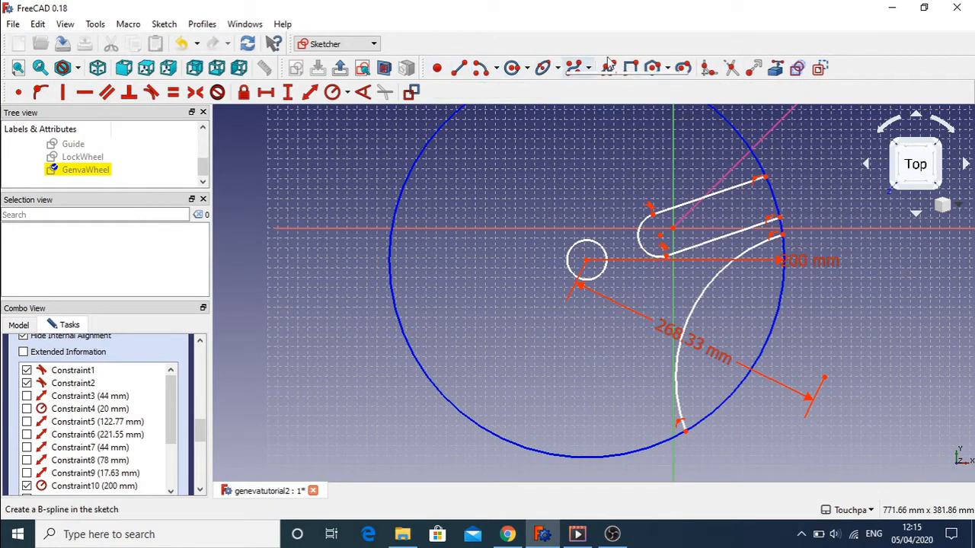
- Draw a construction line from the small circle's center to the center of the slot's rounded end
{"action": "left_click", "coordinate": [458, 68]}
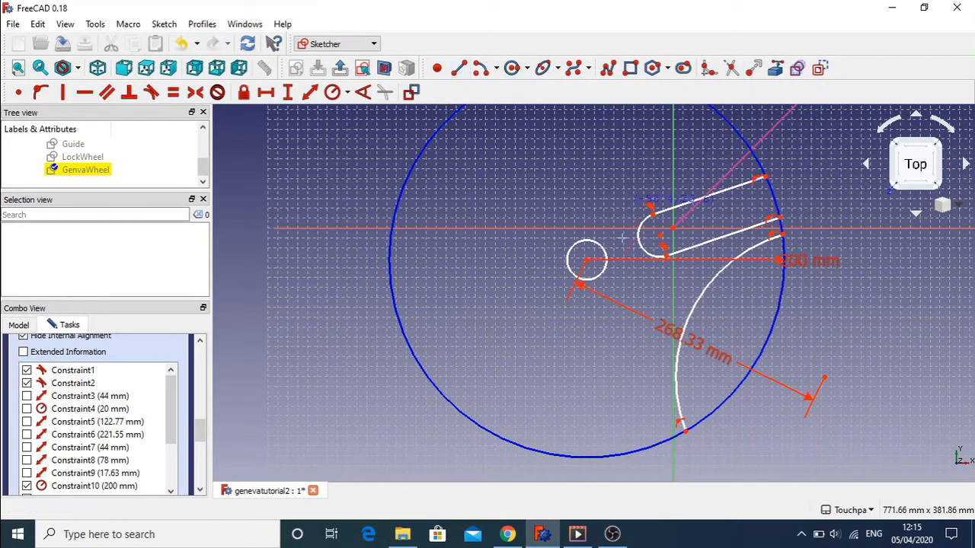
{"action": "left_click", "coordinate": [585, 262]}
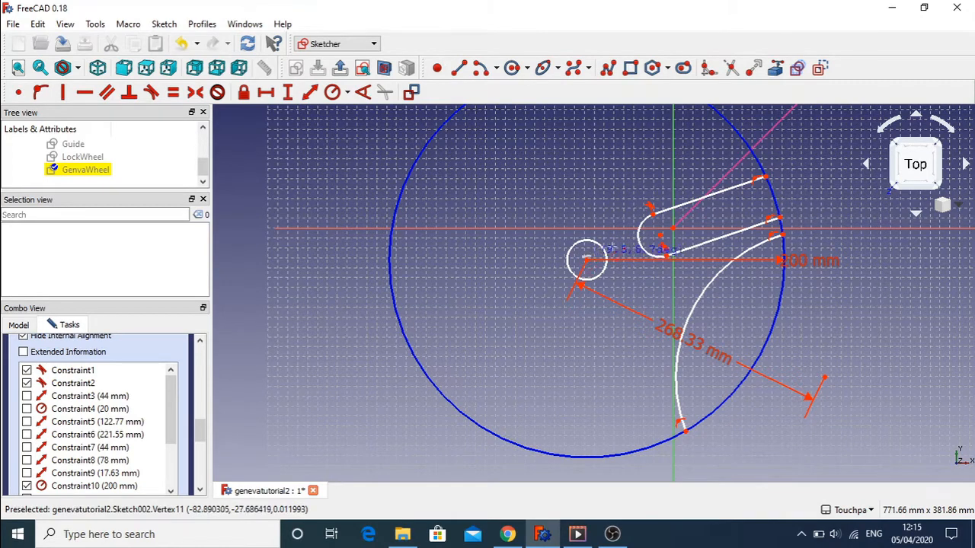
{"action": "left_click", "coordinate": [660, 233]}
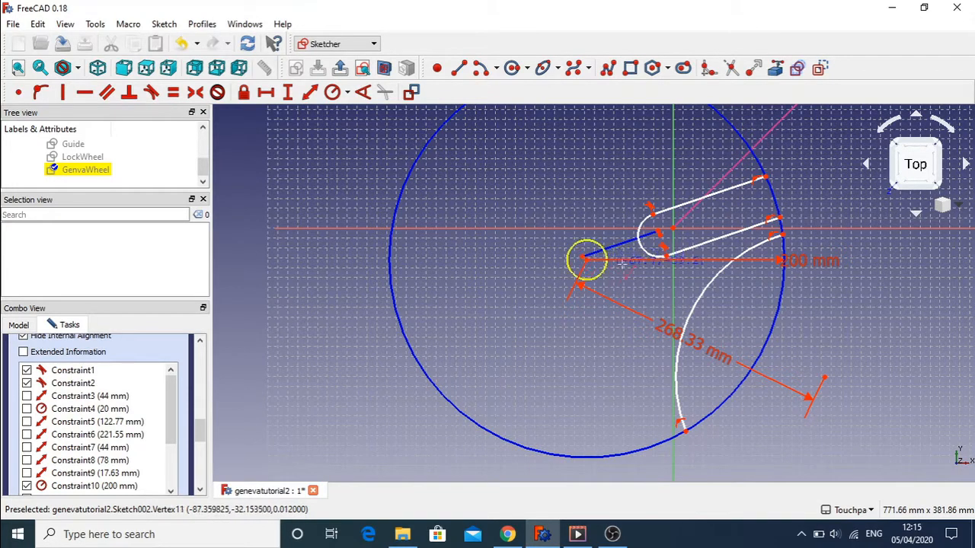
- Make the construction line's endpoints coincident with the small circle's center and the slot arc's center
{"action": "left_click", "coordinate": [585, 260]}
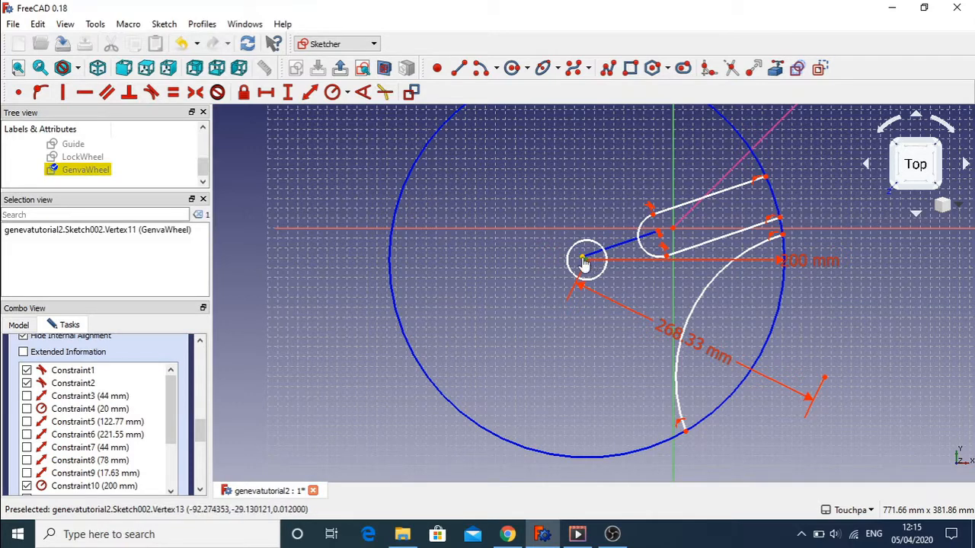
{"action": "left_click", "coordinate": [583, 261]}
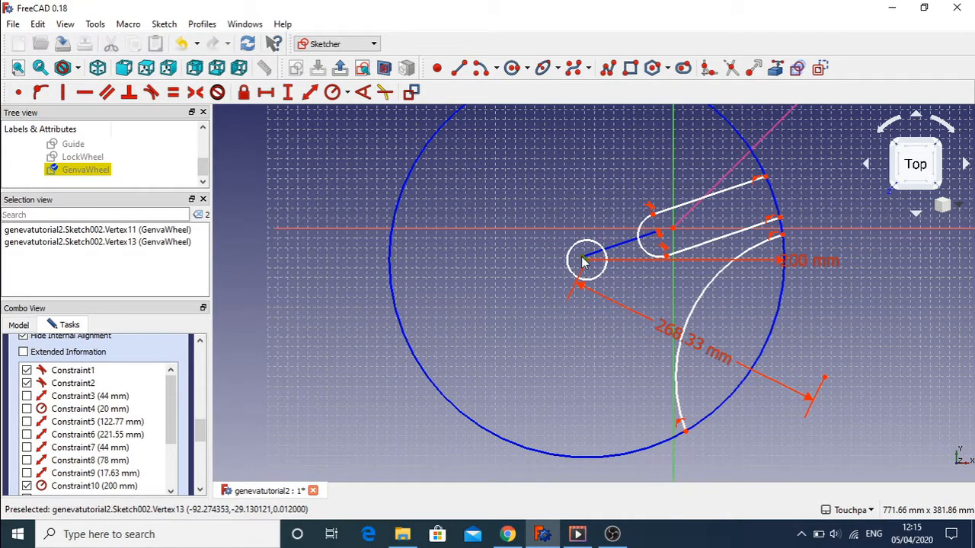
{"action": "left_click", "coordinate": [19, 93]}
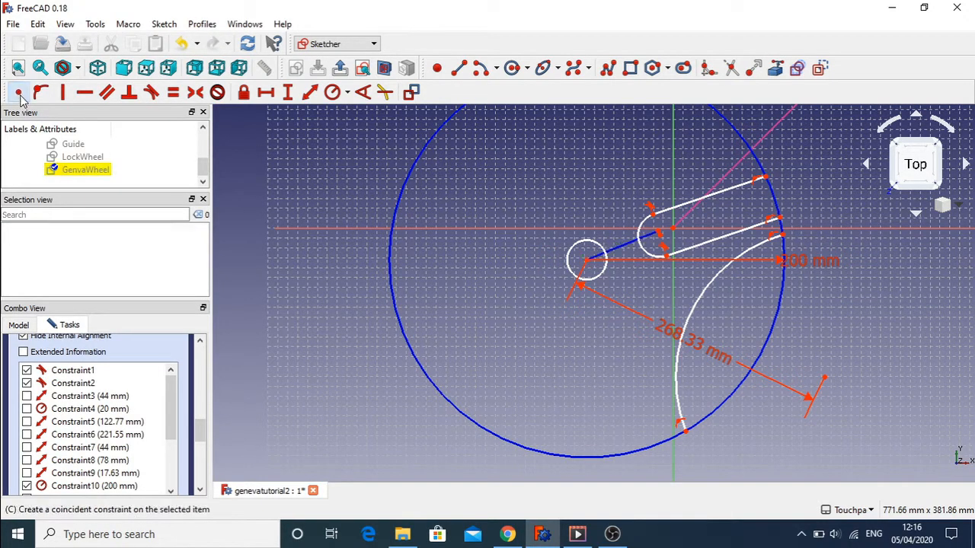
{"action": "left_click", "coordinate": [660, 237]}
{"action": "left_click", "coordinate": [662, 242]}
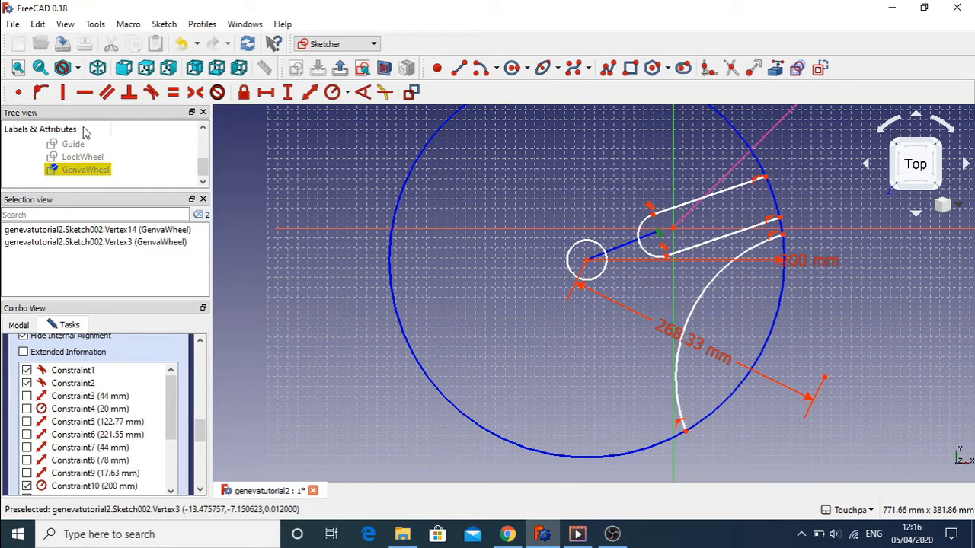
{"action": "left_click", "coordinate": [19, 93]}
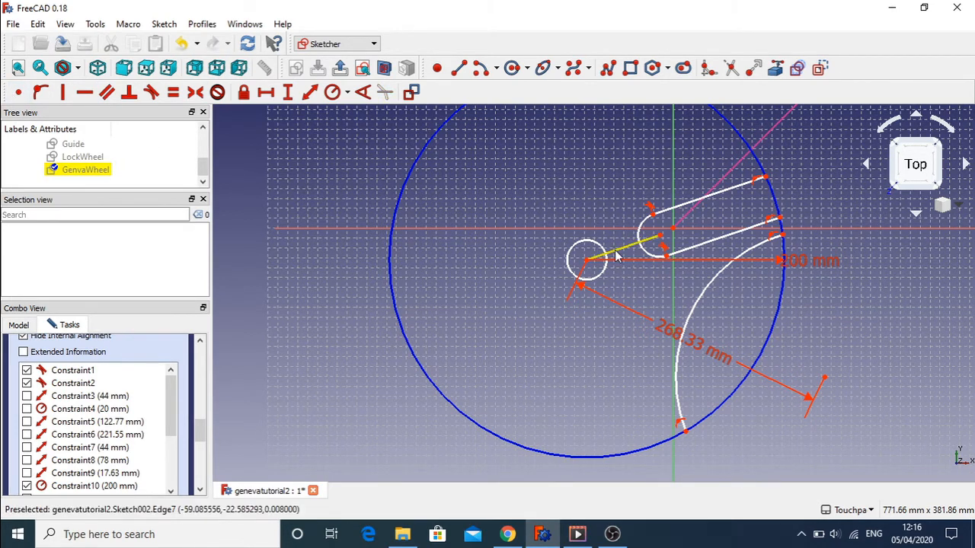
- Test the constraints by moving the wheel by its small circle's center and slot arc's center, ending well left of the vertical axis
{"action": "mouse_move", "coordinate": [564, 233]}
{"action": "left_mouse_down"}
{"action": "mouse_move", "coordinate": [553, 200]}
{"action": "mouse_move", "coordinate": [642, 309]}
{"action": "mouse_move", "coordinate": [574, 340]}
{"action": "mouse_move", "coordinate": [432, 305]}
{"action": "mouse_move", "coordinate": [429, 271]}
{"action": "left_mouse_up"}
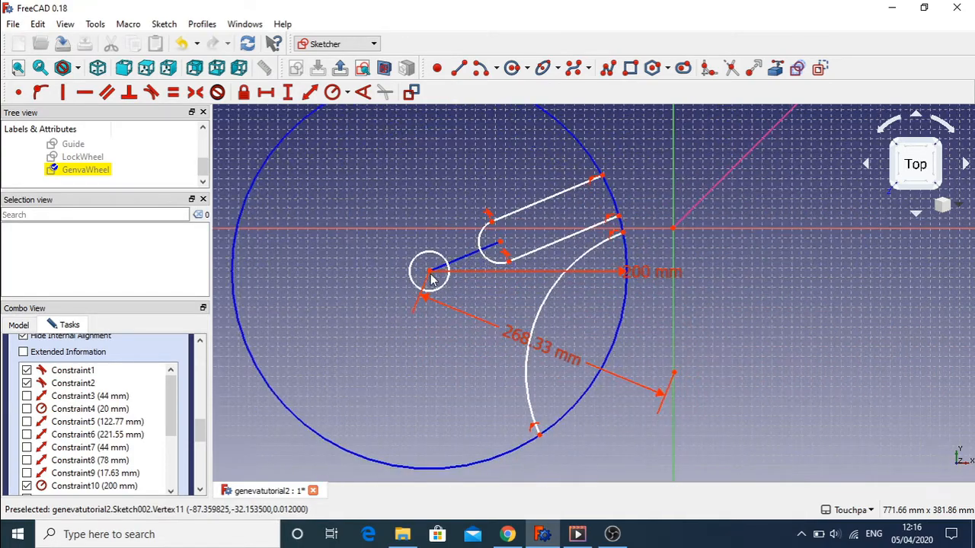
{"action": "mouse_move", "coordinate": [502, 250]}
{"action": "left_mouse_down"}
{"action": "mouse_move", "coordinate": [529, 327]}
{"action": "mouse_move", "coordinate": [518, 222]}
{"action": "left_mouse_up"}
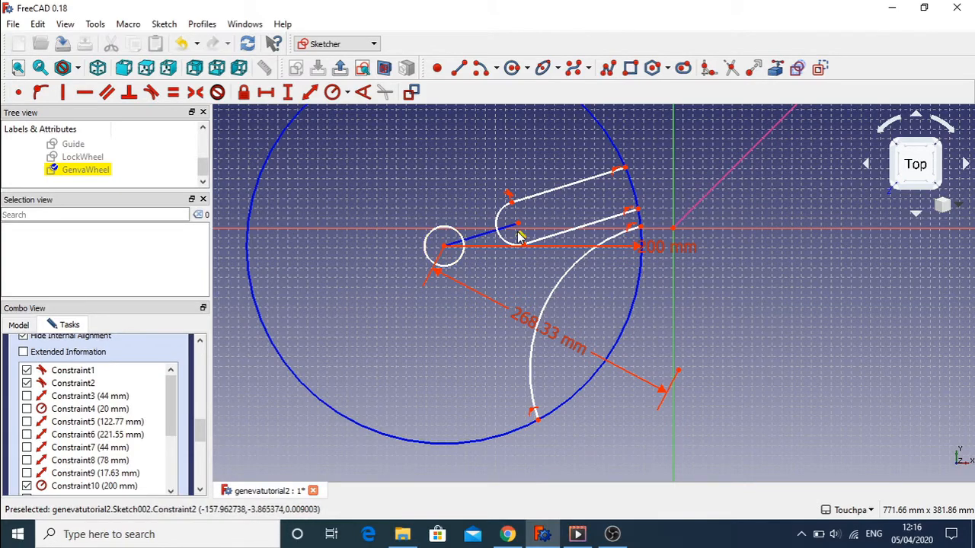
{"action": "mouse_move", "coordinate": [520, 230]}
{"action": "left_mouse_down"}
{"action": "mouse_move", "coordinate": [601, 231]}
{"action": "mouse_move", "coordinate": [703, 268]}
{"action": "mouse_move", "coordinate": [761, 259]}
{"action": "mouse_move", "coordinate": [757, 289]}
{"action": "mouse_move", "coordinate": [750, 282]}
{"action": "left_mouse_up"}
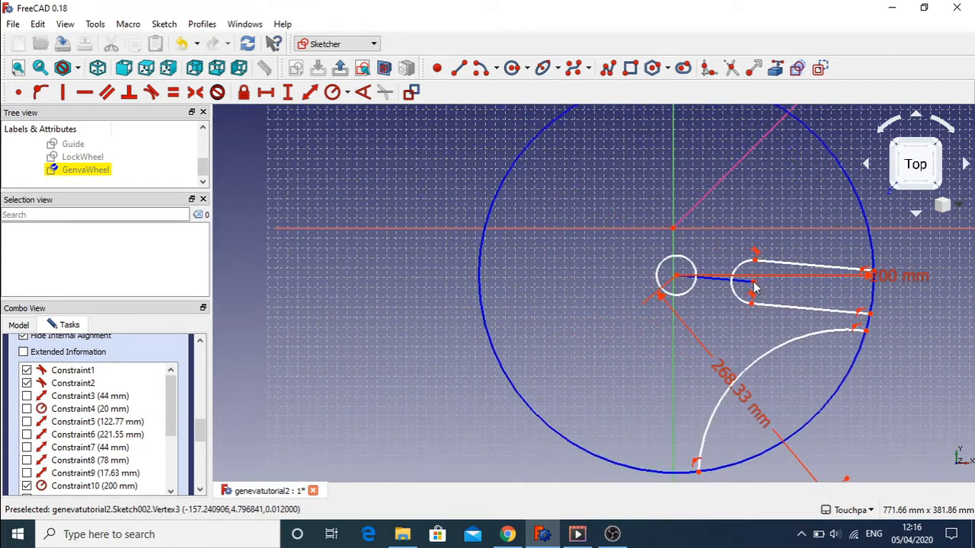
{"action": "left_click", "coordinate": [676, 276]}
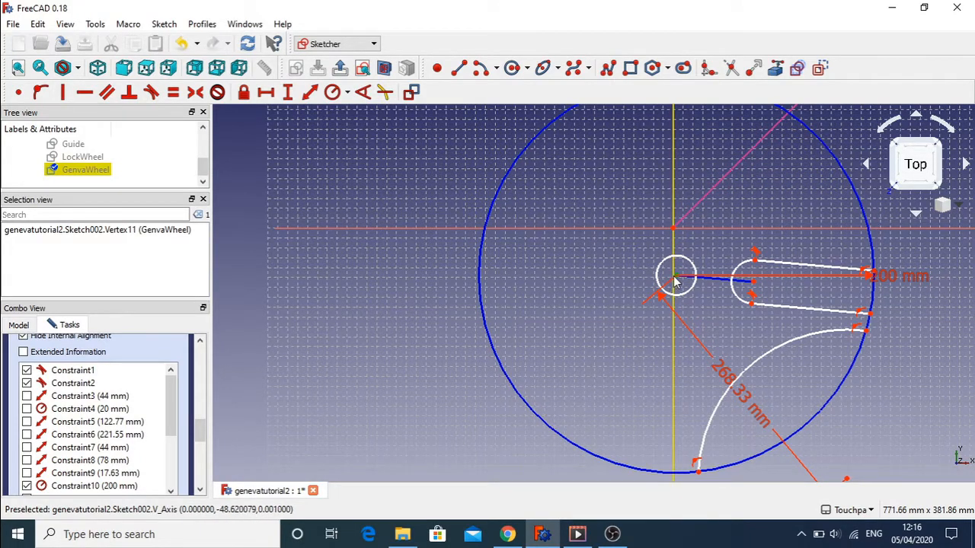
{"action": "mouse_move", "coordinate": [676, 281]}
{"action": "left_mouse_down"}
{"action": "mouse_move", "coordinate": [379, 243]}
{"action": "mouse_move", "coordinate": [386, 259]}
{"action": "mouse_move", "coordinate": [368, 256]}
{"action": "left_mouse_up"}
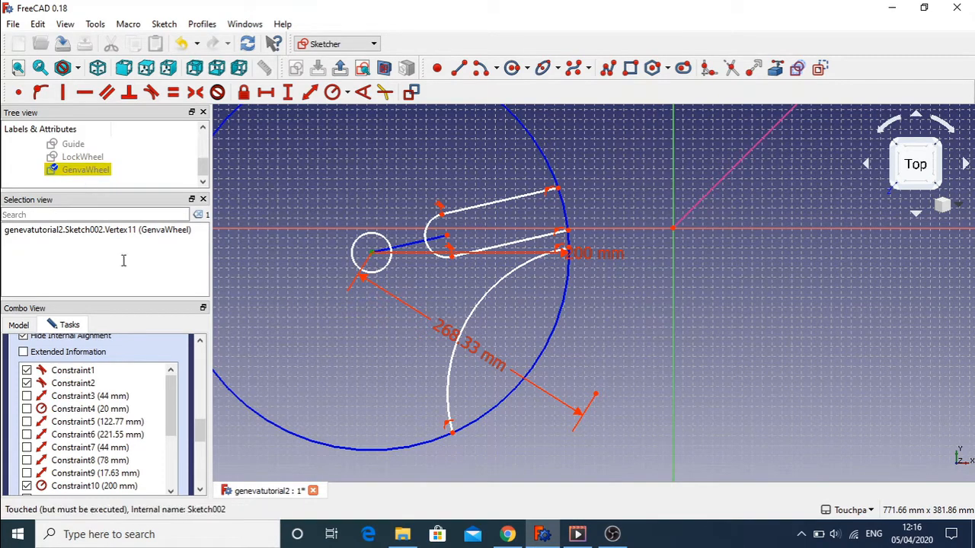
- Close the sketch and set the visibility of the GenvaWheel and Guide sketches to true
{"action": "scroll", "coordinate": [198, 439], "scroll_direction": "up", "scroll_amount": 10}
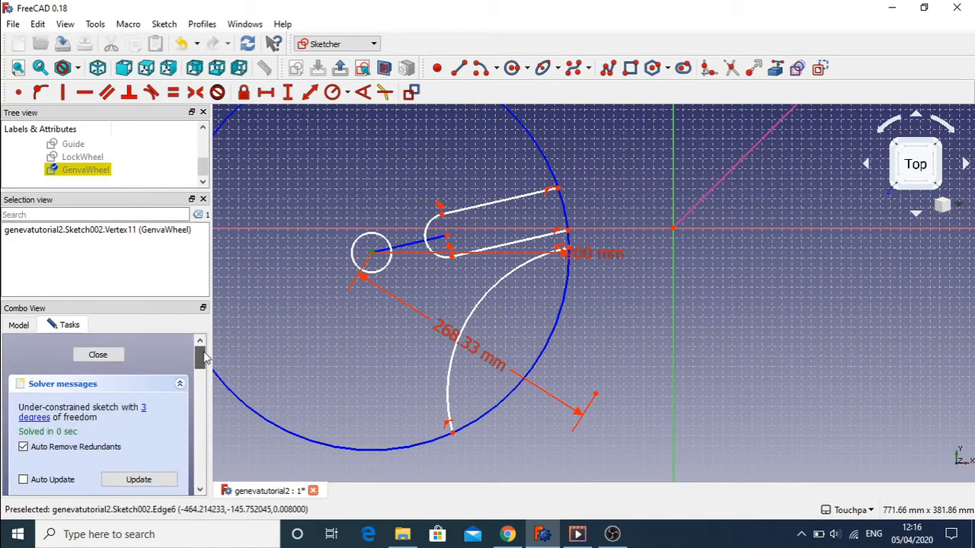
{"action": "left_click", "coordinate": [99, 355]}
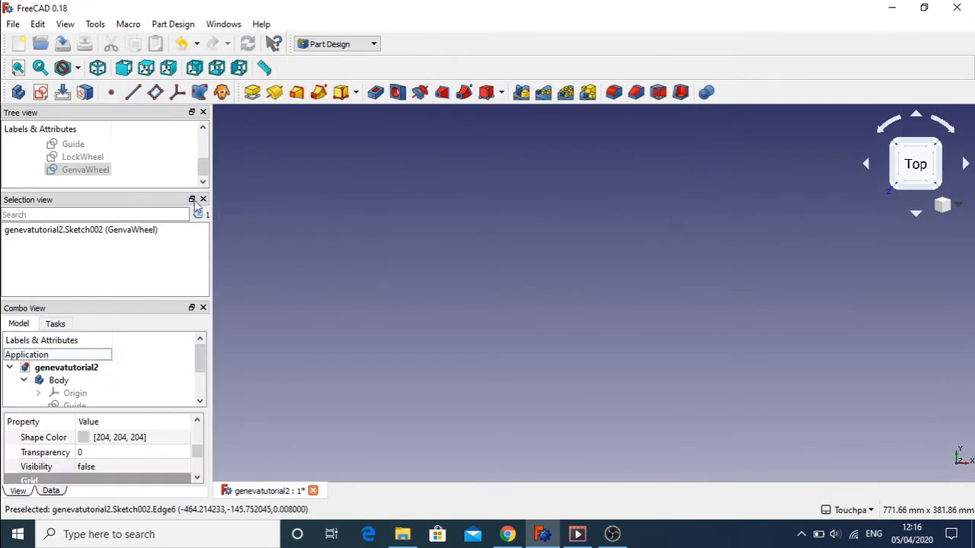
{"action": "right_click", "coordinate": [76, 174]}
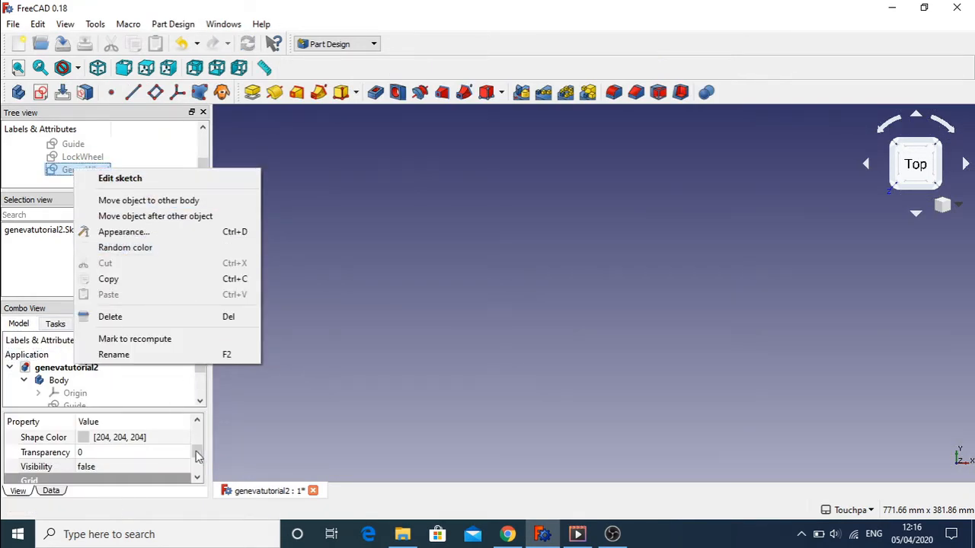
{"action": "left_click", "coordinate": [125, 468]}
{"action": "left_click", "coordinate": [126, 468]}
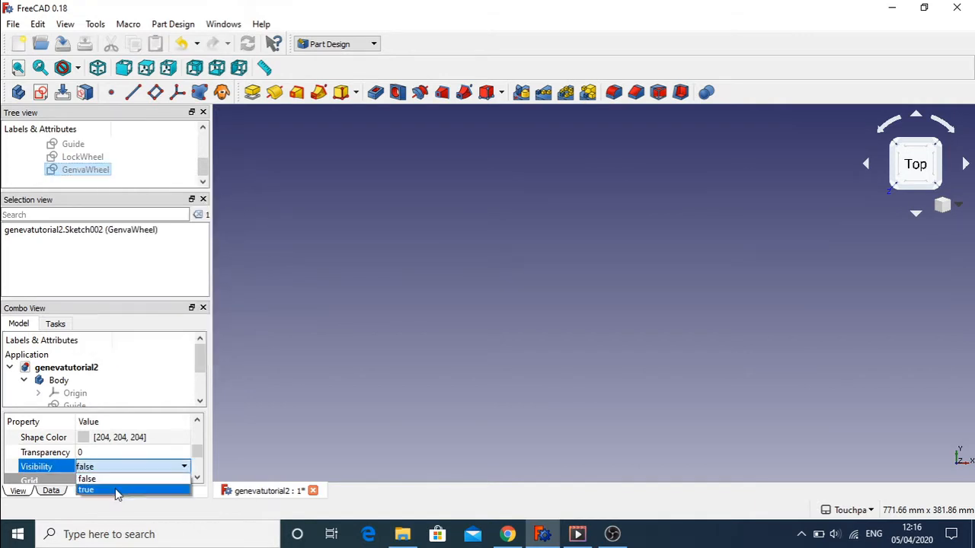
{"action": "left_click", "coordinate": [116, 490]}
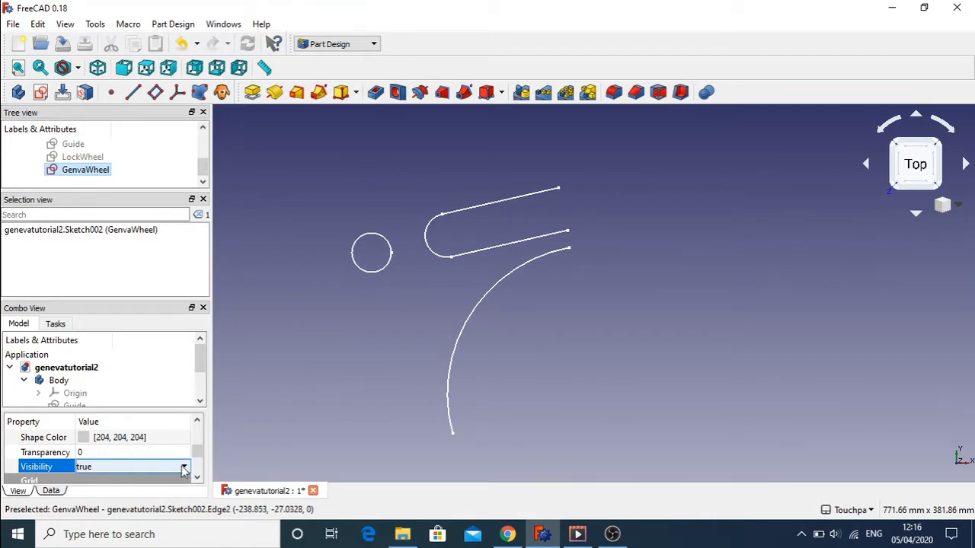
- Reopen the GenvaWheel sketch for editing and move the wheel by its center up and left, away from the origin
{"action": "double_click", "coordinate": [90, 170]}
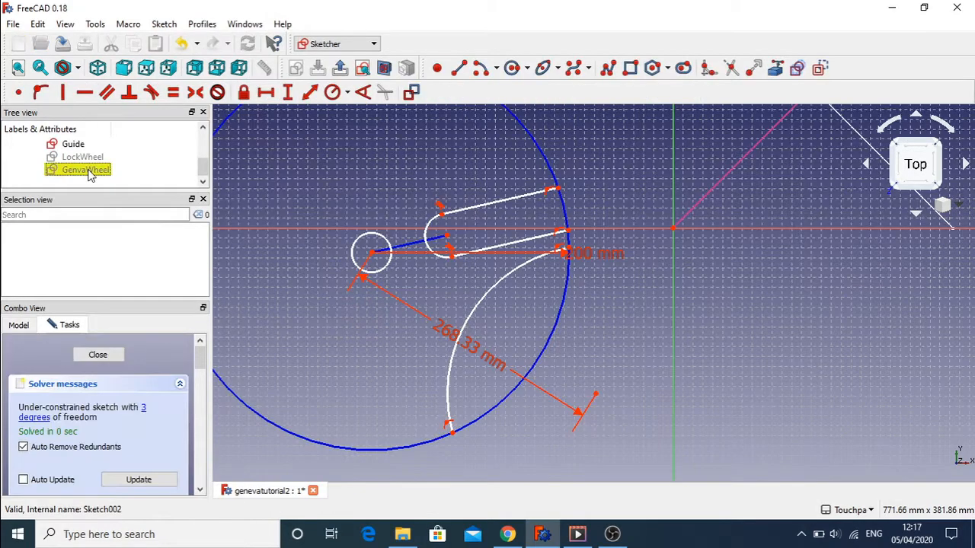
{"action": "mouse_move", "coordinate": [564, 191]}
{"action": "left_mouse_down"}
{"action": "mouse_move", "coordinate": [581, 200]}
{"action": "mouse_move", "coordinate": [576, 188]}
{"action": "left_mouse_up"}
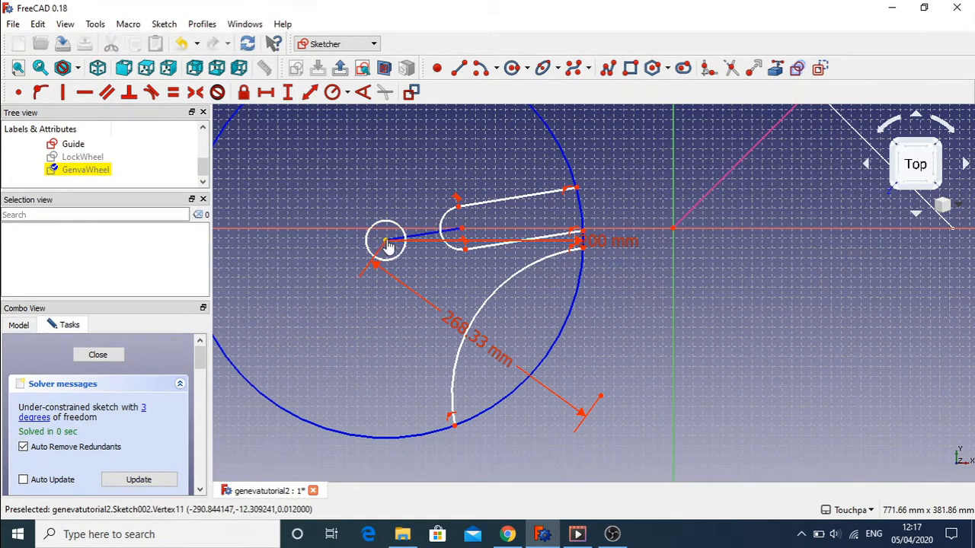
{"action": "mouse_move", "coordinate": [387, 243]}
{"action": "left_mouse_down"}
{"action": "mouse_move", "coordinate": [429, 224]}
{"action": "mouse_move", "coordinate": [388, 237]}
{"action": "mouse_move", "coordinate": [286, 191]}
{"action": "left_mouse_up"}
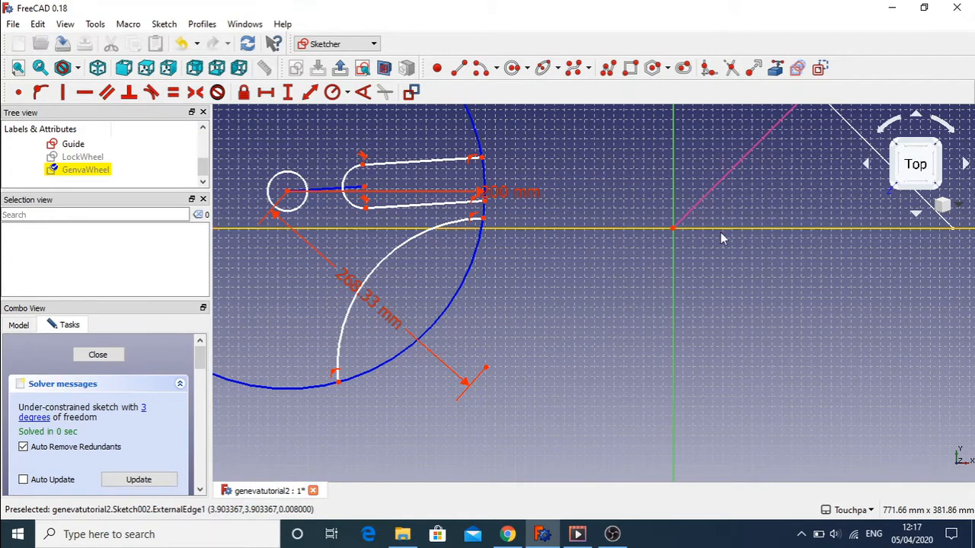
- Draw a circle with a radius of about 123 mm near the origin and make its center coincident with the origin
{"action": "left_click", "coordinate": [512, 70]}
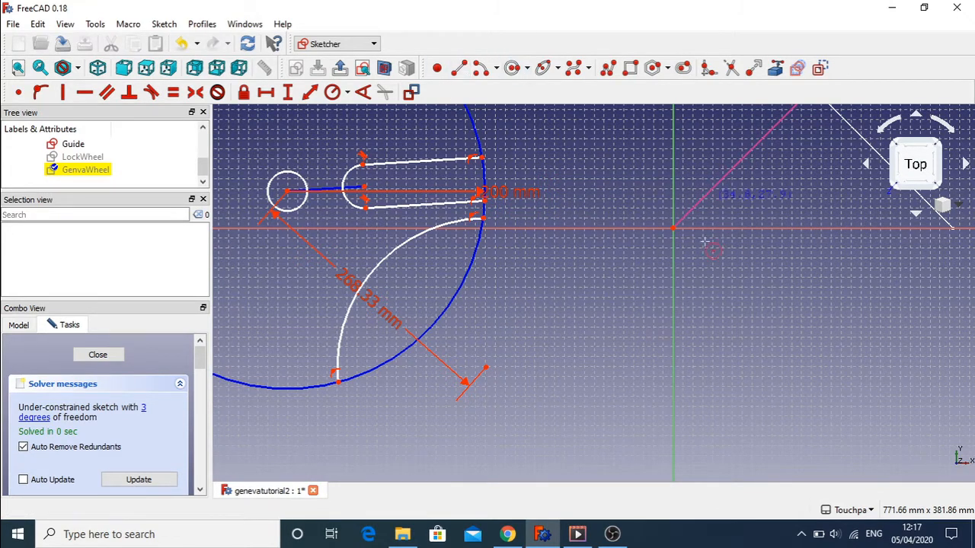
{"action": "left_click", "coordinate": [668, 251]}
{"action": "left_click", "coordinate": [785, 291]}
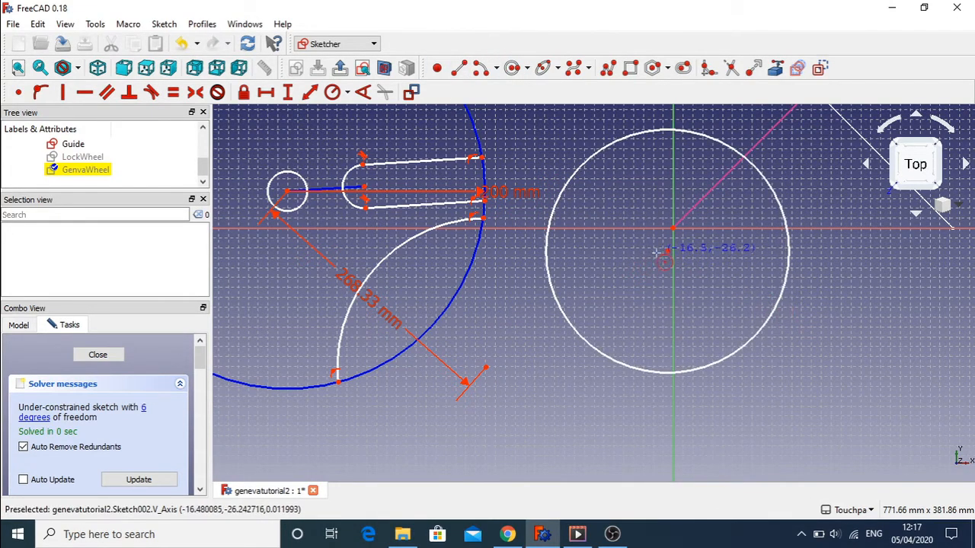
{"action": "key", "text": "Escape"}
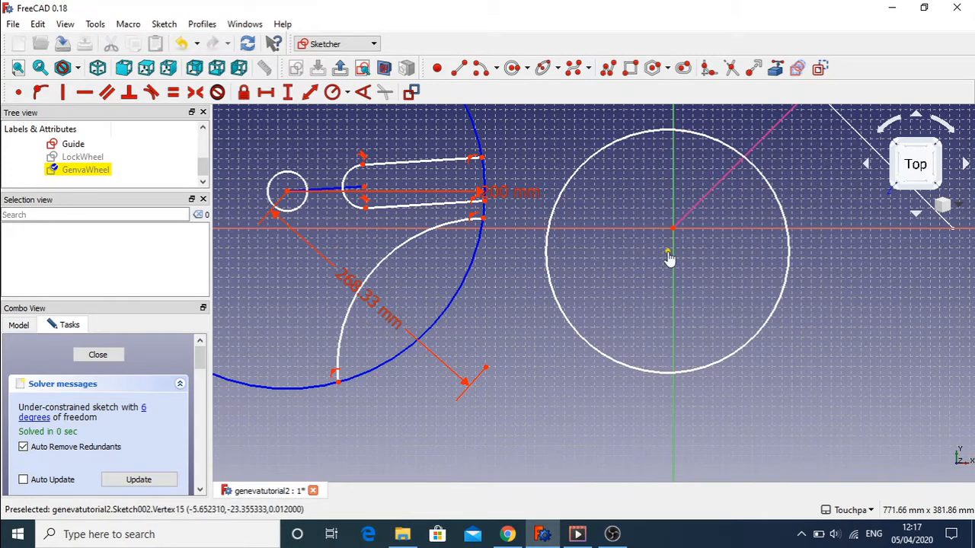
{"action": "left_click", "coordinate": [668, 252]}
{"action": "left_click", "coordinate": [674, 229]}
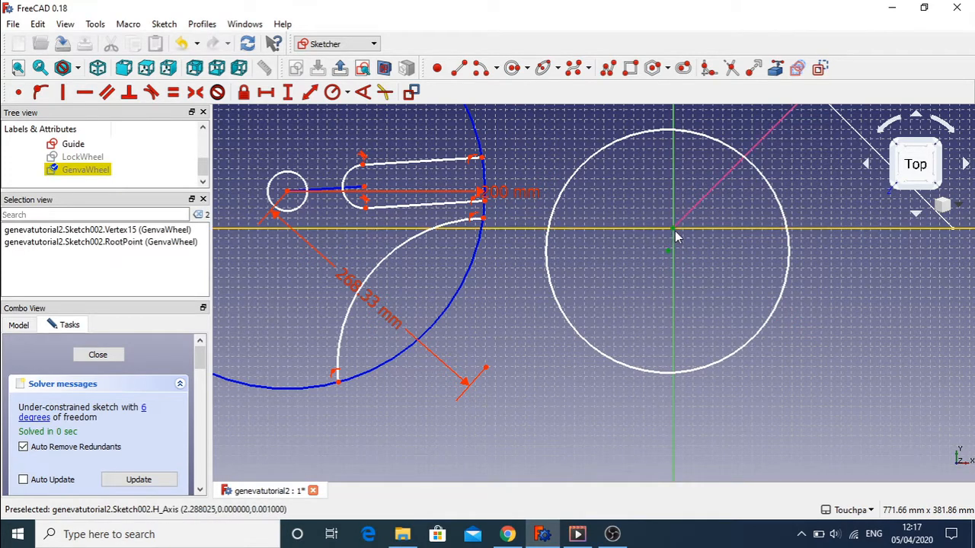
{"action": "left_click", "coordinate": [19, 92]}
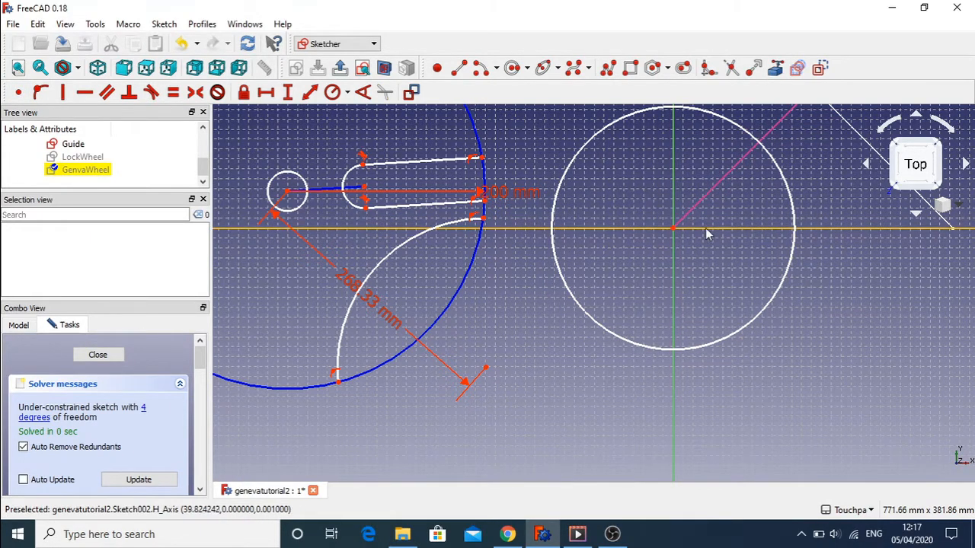
- Constrain the radius of the circle centered on the origin to 200 mm
{"action": "left_click", "coordinate": [780, 292]}
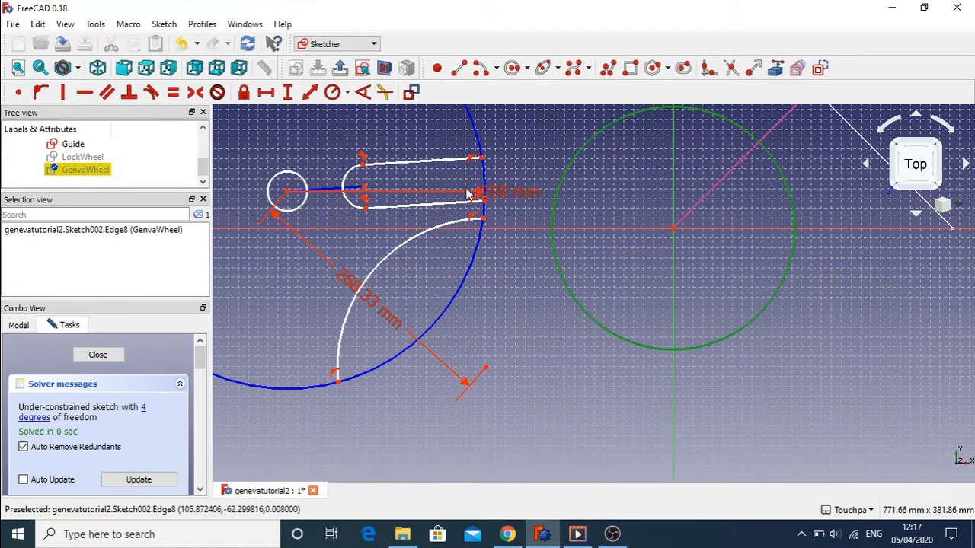
{"action": "left_click", "coordinate": [340, 94]}
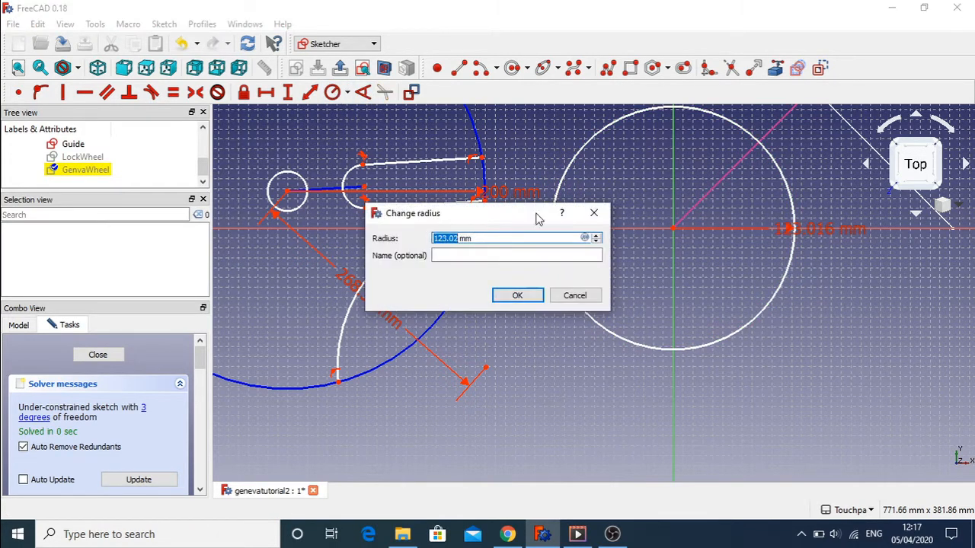
{"action": "key", "text": "Return"}
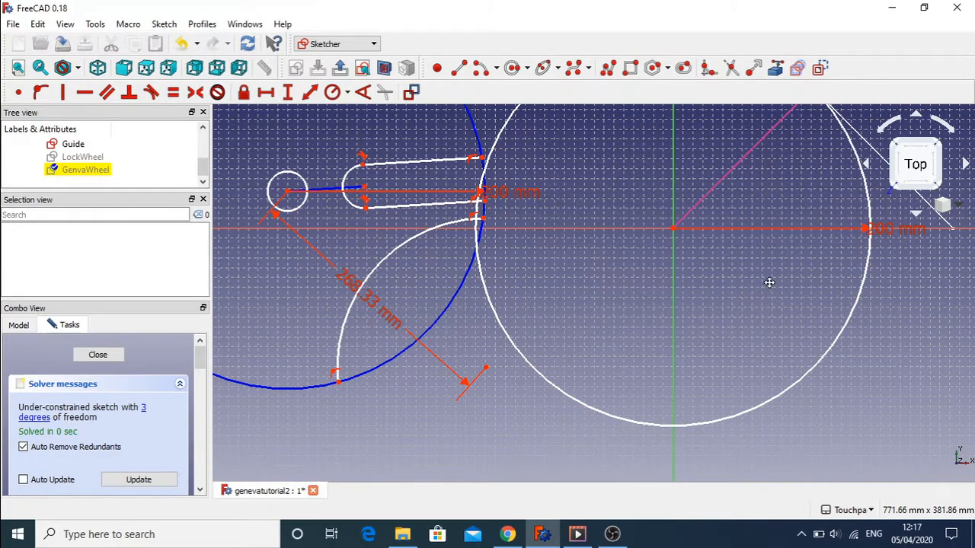
- Move the wheel by its small circle's center up and left, clear of the circle at the origin
{"action": "mouse_move", "coordinate": [770, 283]}
{"action": "middle_mouse_down", "text": "shift"}
{"action": "mouse_move", "coordinate": [686, 396]}
{"action": "mouse_move", "coordinate": [681, 344]}
{"action": "mouse_move", "coordinate": [699, 339]}
{"action": "middle_mouse_up", "text": "shift"}
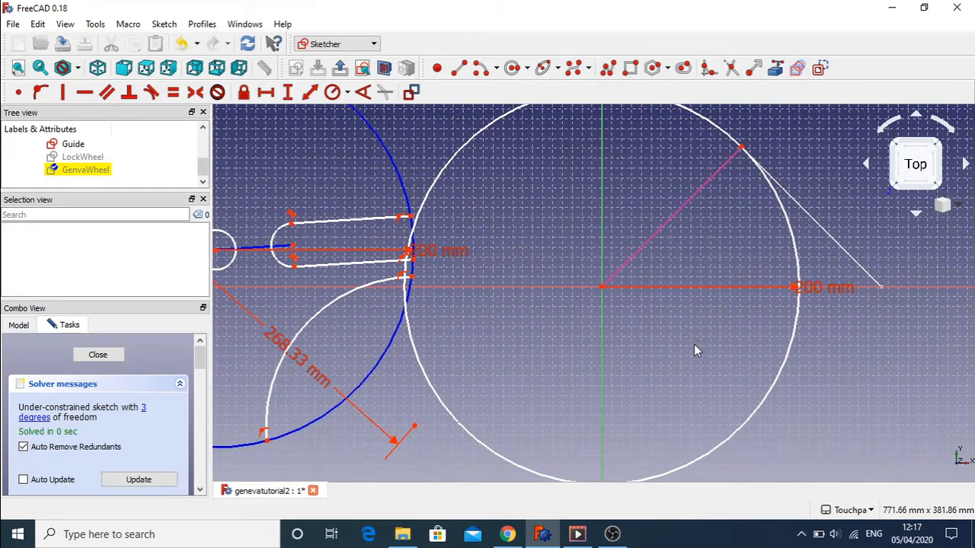
{"action": "scroll", "coordinate": [694, 347], "scroll_direction": "down", "scroll_amount": 5}
{"action": "scroll", "coordinate": [693, 347], "scroll_direction": "up", "scroll_amount": 4}
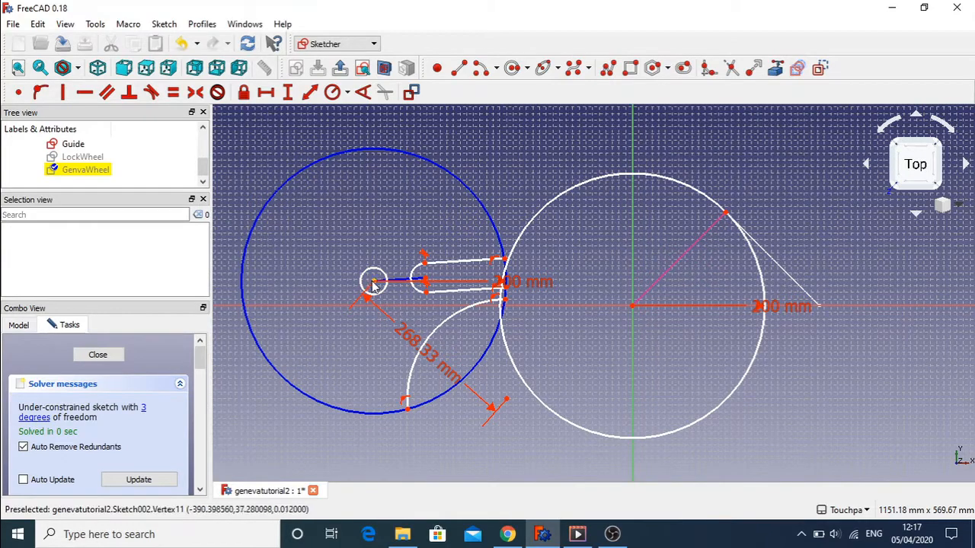
{"action": "left_click_drag", "start_coordinate": [373, 282], "coordinate": [284, 201]}
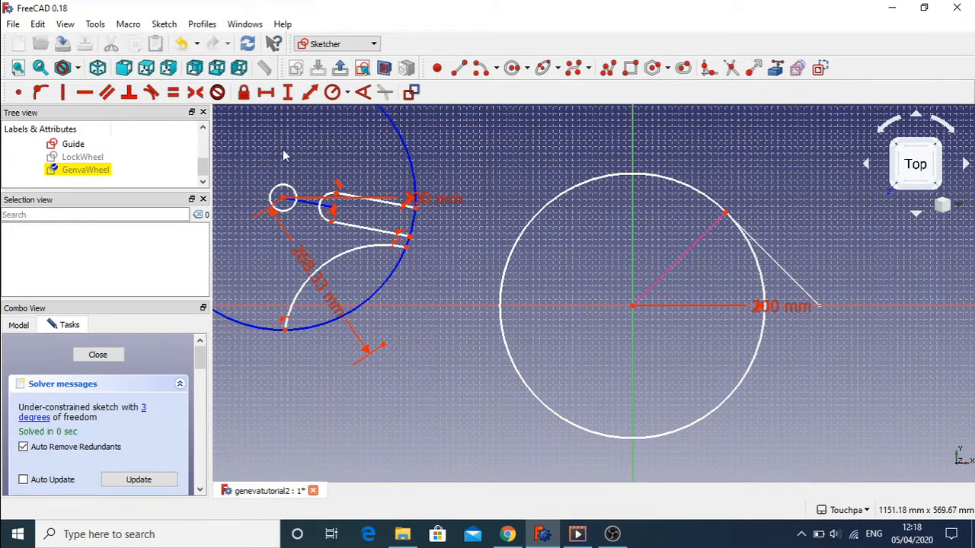
- Copy the whole wheel geometry and place the copy with its center on the vertical axis just below the origin
{"action": "left_click", "coordinate": [284, 198]}
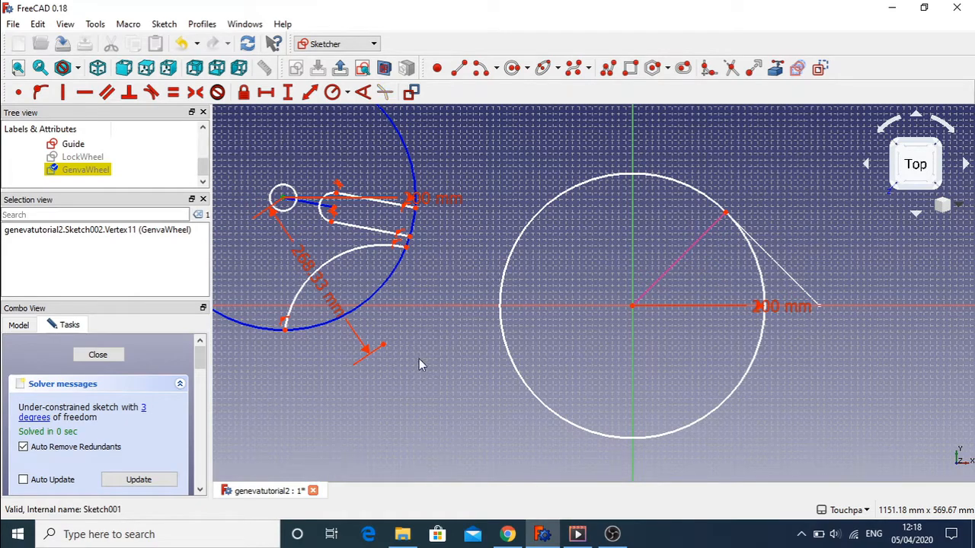
{"action": "scroll", "coordinate": [465, 282], "scroll_direction": "down", "scroll_amount": 6}
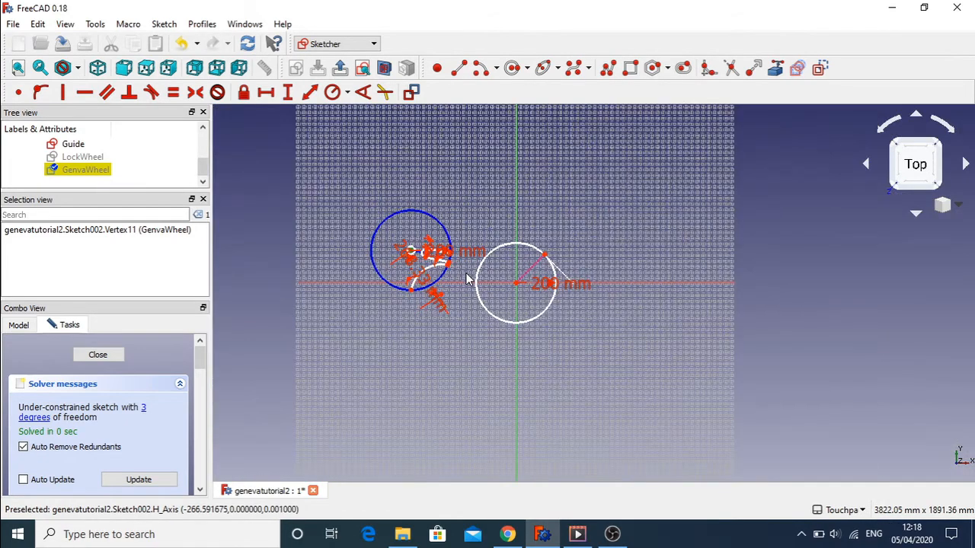
{"action": "left_click_drag", "start_coordinate": [331, 148], "coordinate": [472, 355]}
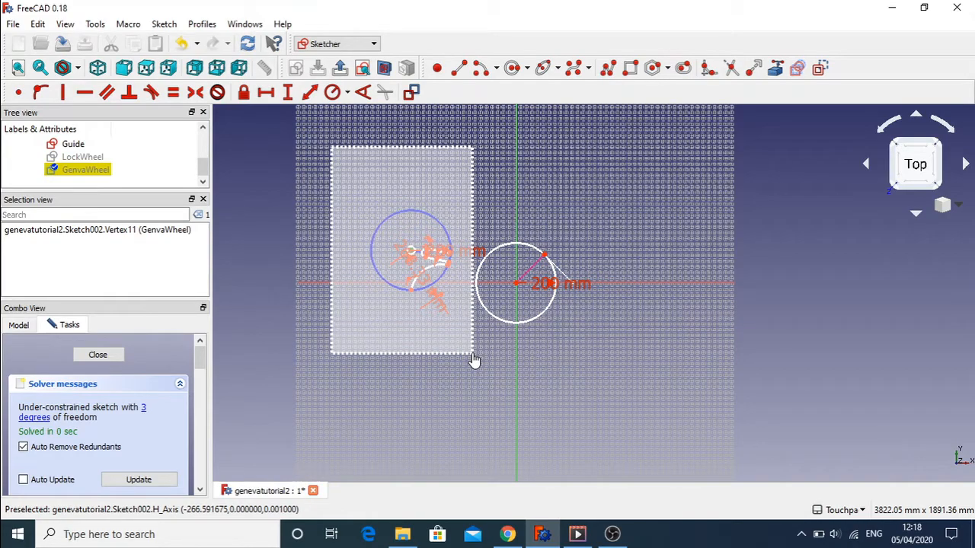
{"action": "left_click_drag", "start_coordinate": [472, 355], "coordinate": [473, 355]}
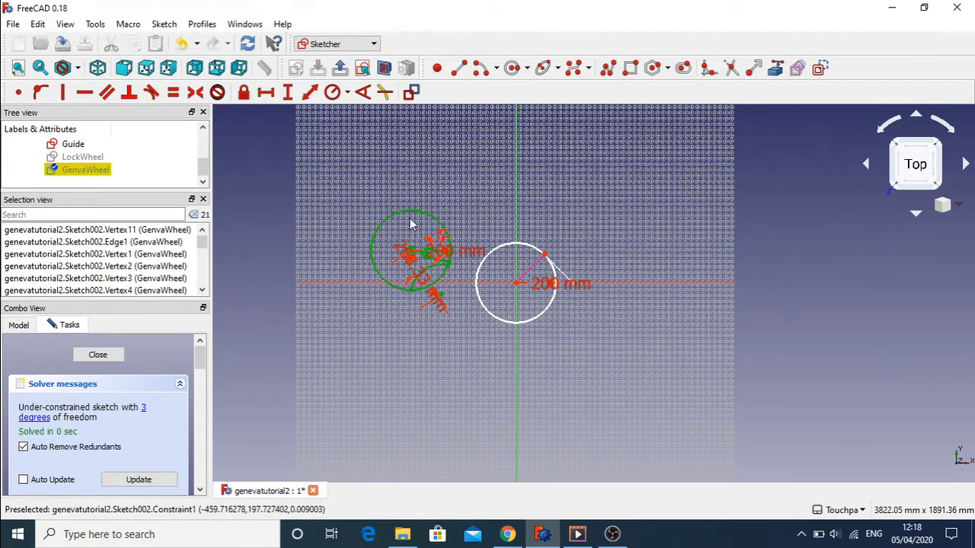
{"action": "scroll", "coordinate": [476, 194], "scroll_direction": "up", "scroll_amount": 6}
{"action": "scroll", "coordinate": [477, 194], "scroll_direction": "down", "scroll_amount": 4}
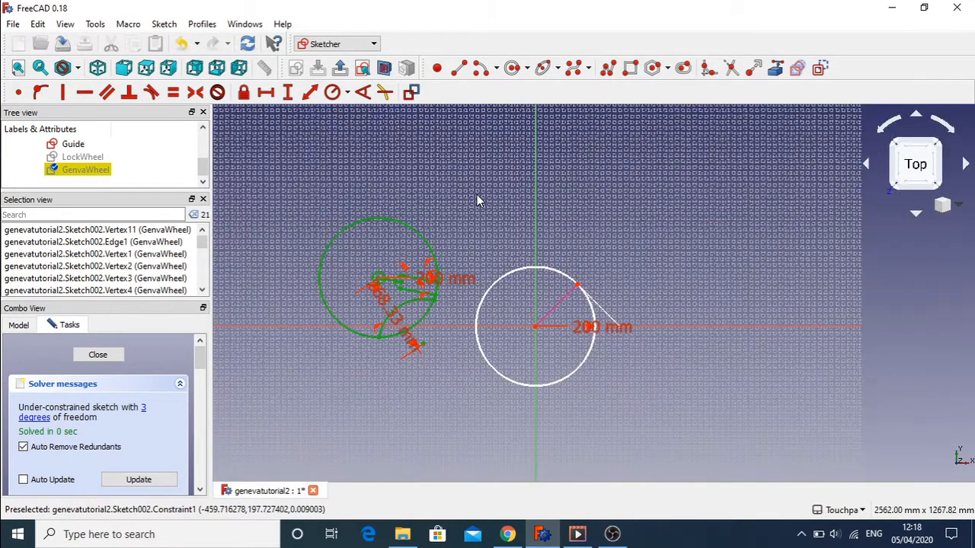
{"action": "left_click", "coordinate": [95, 25]}
{"action": "left_click", "coordinate": [95, 24]}
{"action": "left_click", "coordinate": [164, 24]}
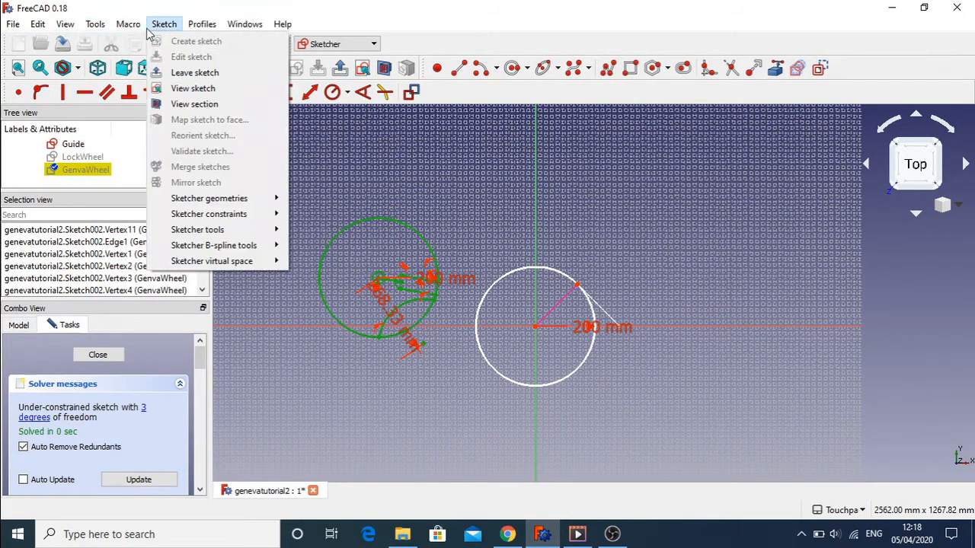
{"action": "mouse_move", "coordinate": [91, 27]}
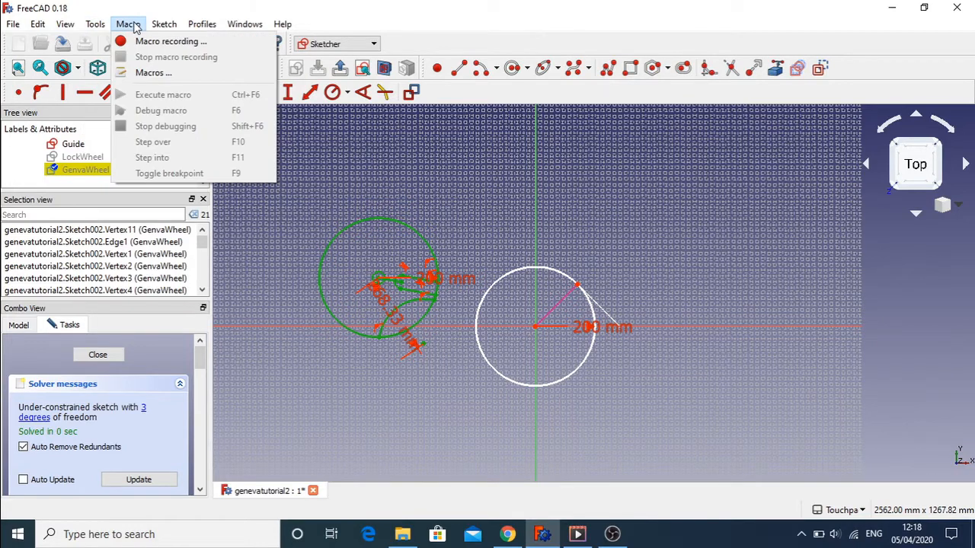
{"action": "mouse_move", "coordinate": [171, 27]}
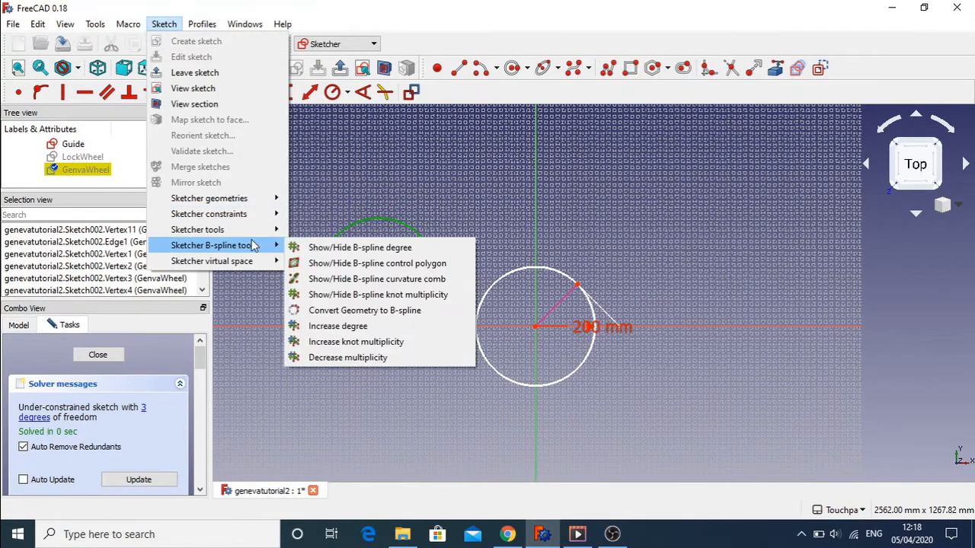
{"action": "mouse_move", "coordinate": [252, 232]}
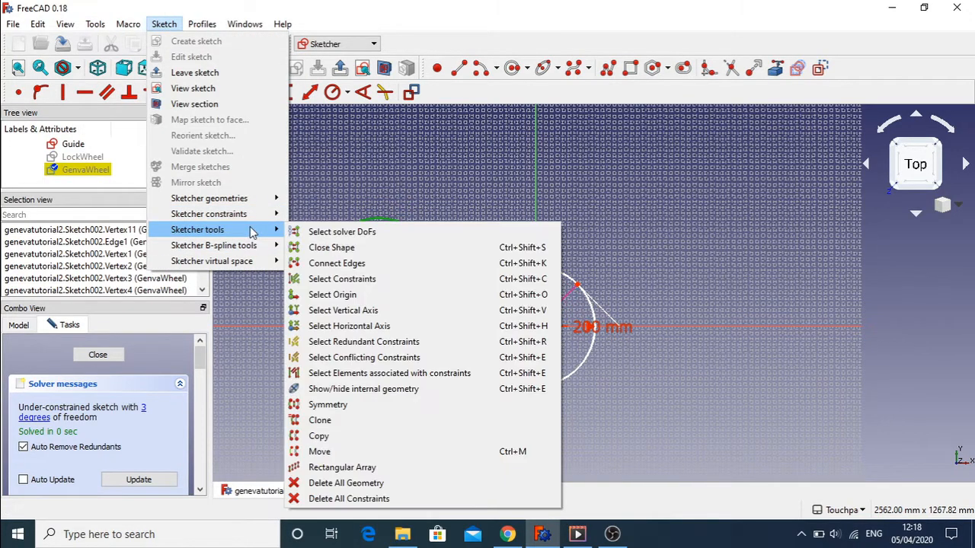
{"action": "left_click", "coordinate": [414, 436]}
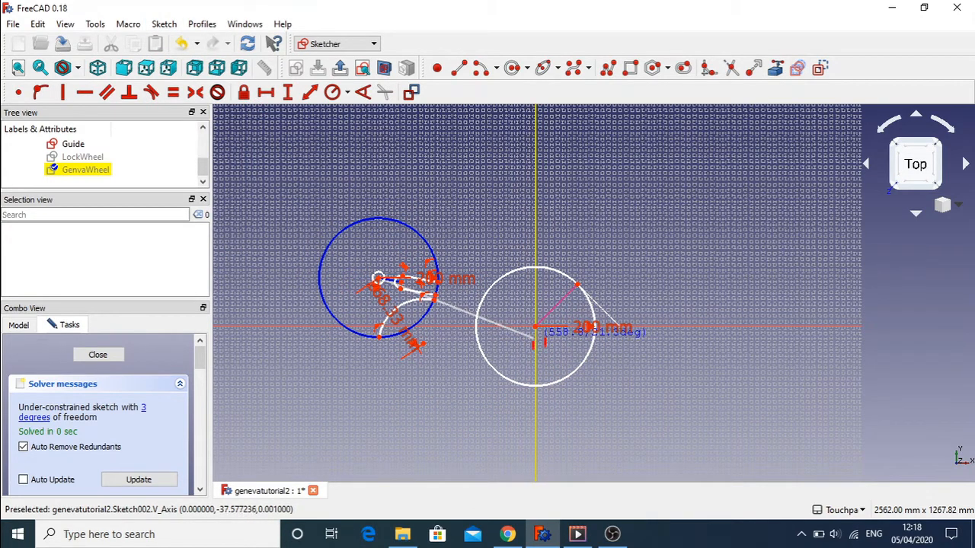
{"action": "left_click", "coordinate": [536, 336]}
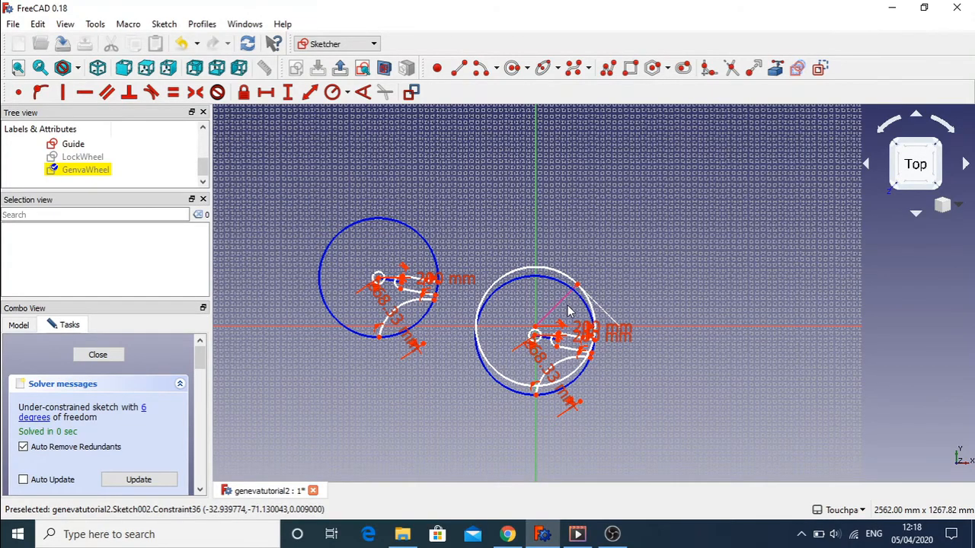
- Move the copied wheel's center up toward the origin and make it coincident with the 200 mm circle's center
{"action": "scroll", "coordinate": [568, 310], "scroll_direction": "up", "scroll_amount": 10}
{"action": "scroll", "coordinate": [564, 314], "scroll_direction": "down", "scroll_amount": 4}
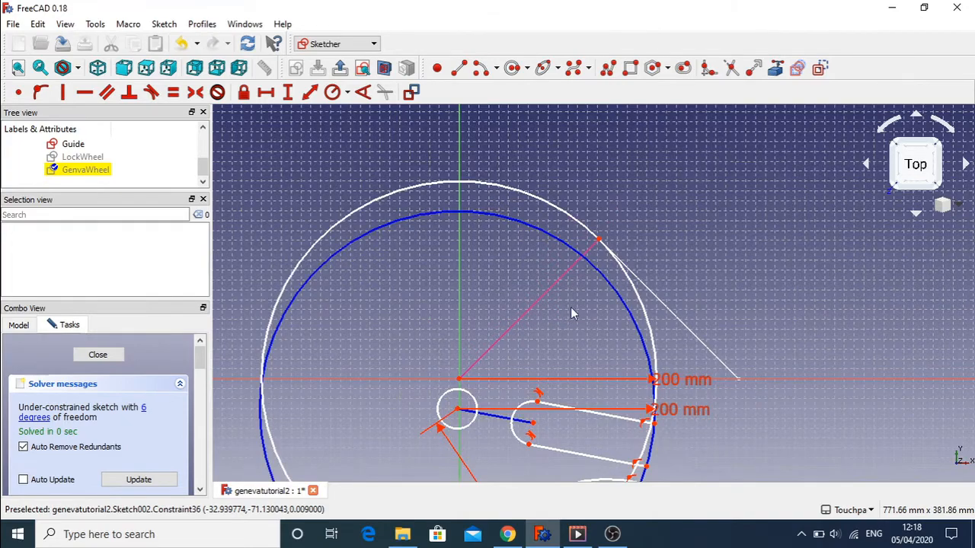
{"action": "mouse_move", "coordinate": [582, 347]}
{"action": "middle_mouse_down", "text": "shift"}
{"action": "mouse_move", "coordinate": [631, 257]}
{"action": "mouse_move", "coordinate": [619, 254]}
{"action": "middle_mouse_up", "text": "shift"}
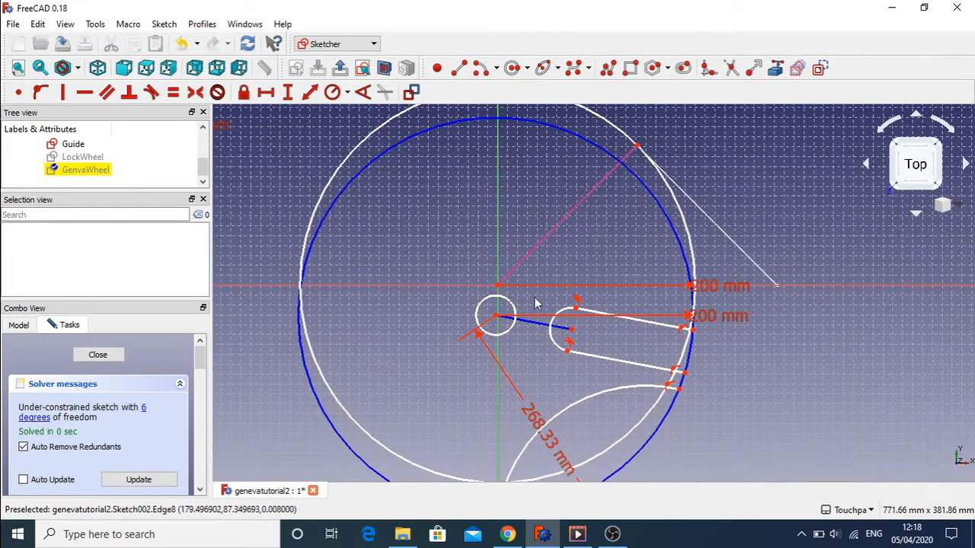
{"action": "left_click", "coordinate": [495, 318]}
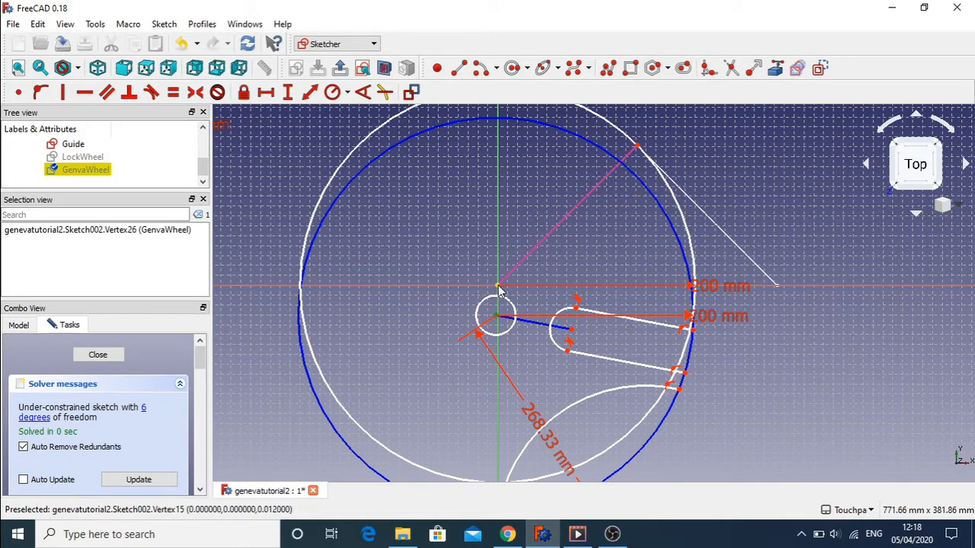
{"action": "left_click_drag", "start_coordinate": [495, 317], "coordinate": [496, 295]}
{"action": "left_click", "coordinate": [497, 290]}
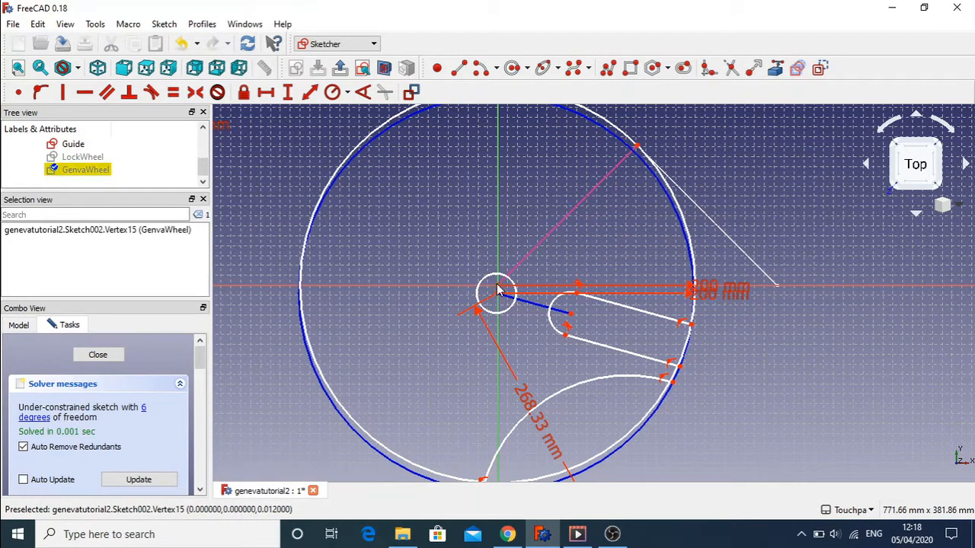
{"action": "left_click", "coordinate": [496, 294]}
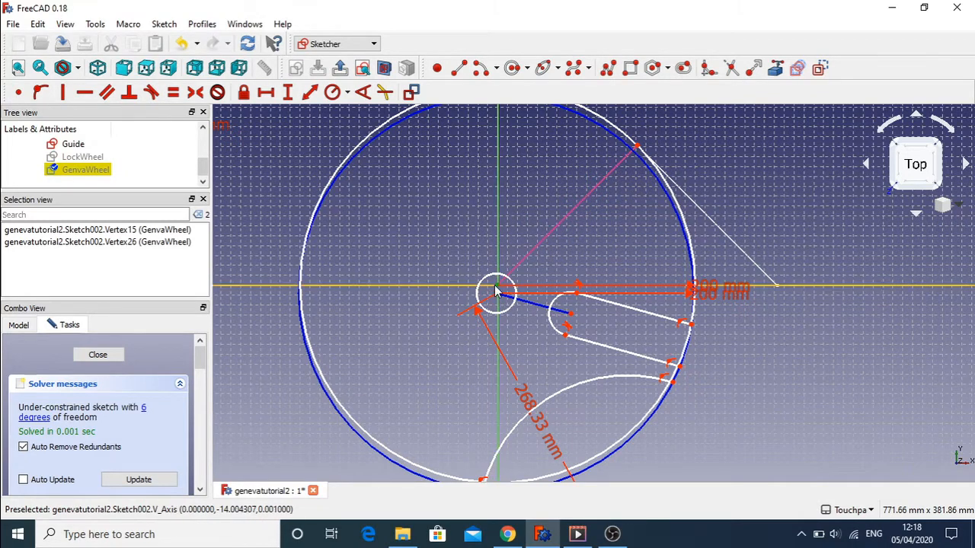
{"action": "left_click", "coordinate": [19, 92]}
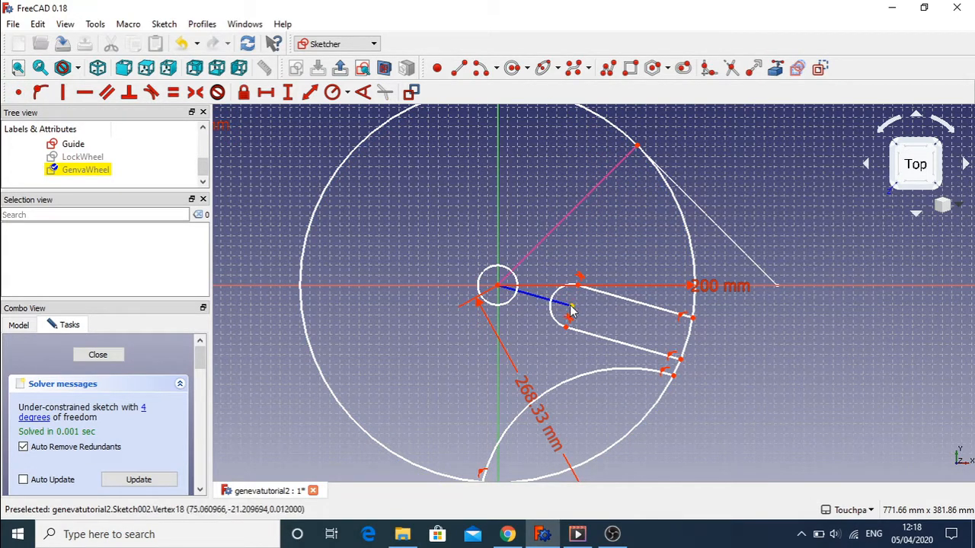
- Try a horizontal constraint on the construction line from the hub to the slot's arc center and undo it
{"action": "mouse_move", "coordinate": [572, 312]}
{"action": "left_mouse_down"}
{"action": "mouse_move", "coordinate": [572, 288]}
{"action": "mouse_move", "coordinate": [577, 303]}
{"action": "left_mouse_up"}
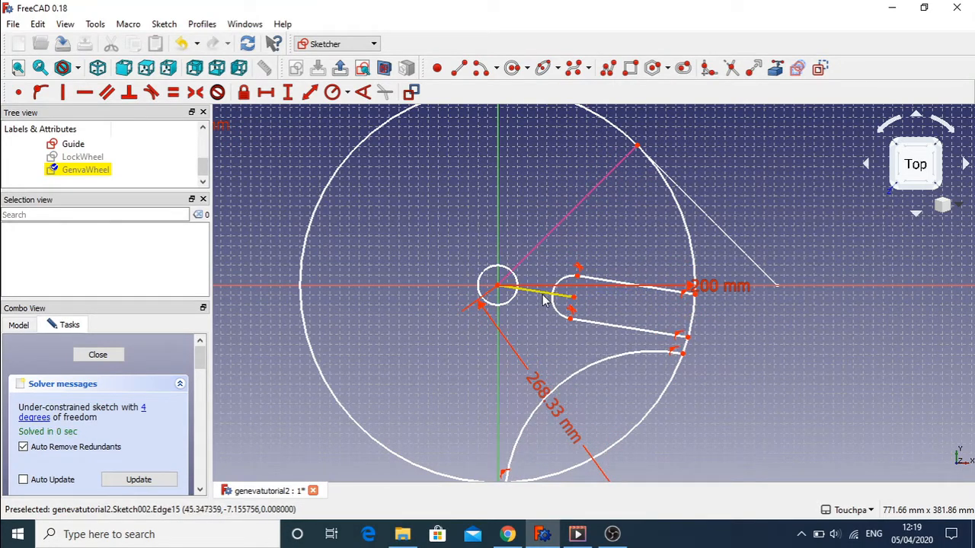
{"action": "left_click", "coordinate": [543, 297]}
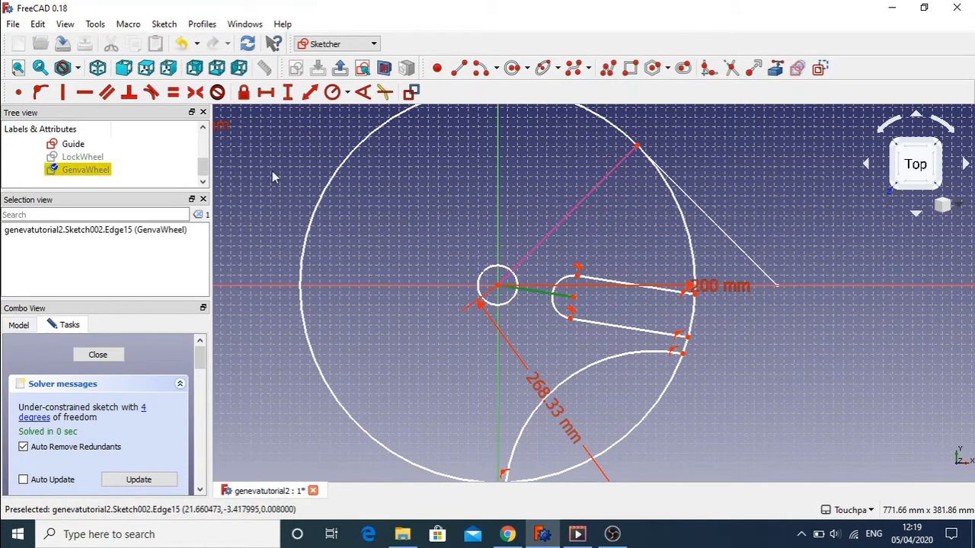
{"action": "left_click", "coordinate": [84, 92]}
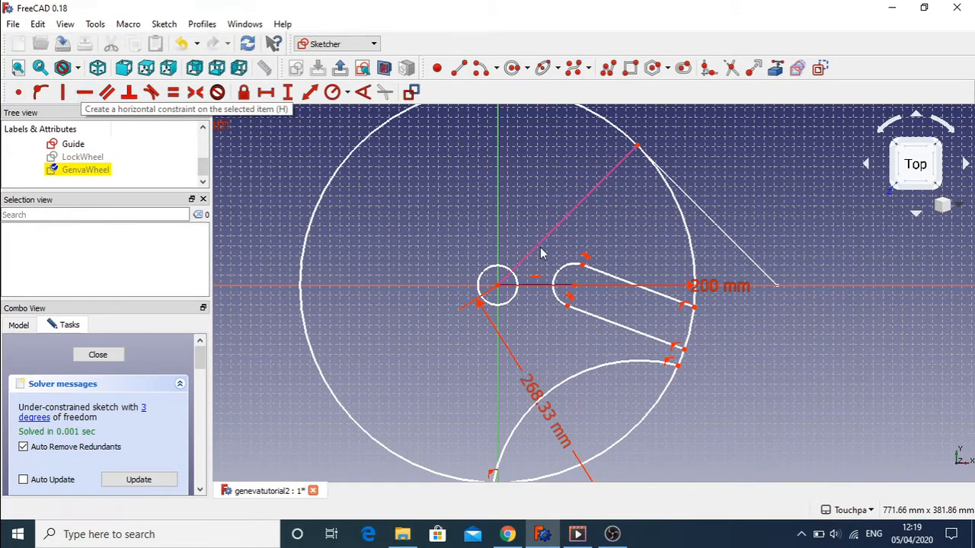
{"action": "key", "text": "ctrl+z"}
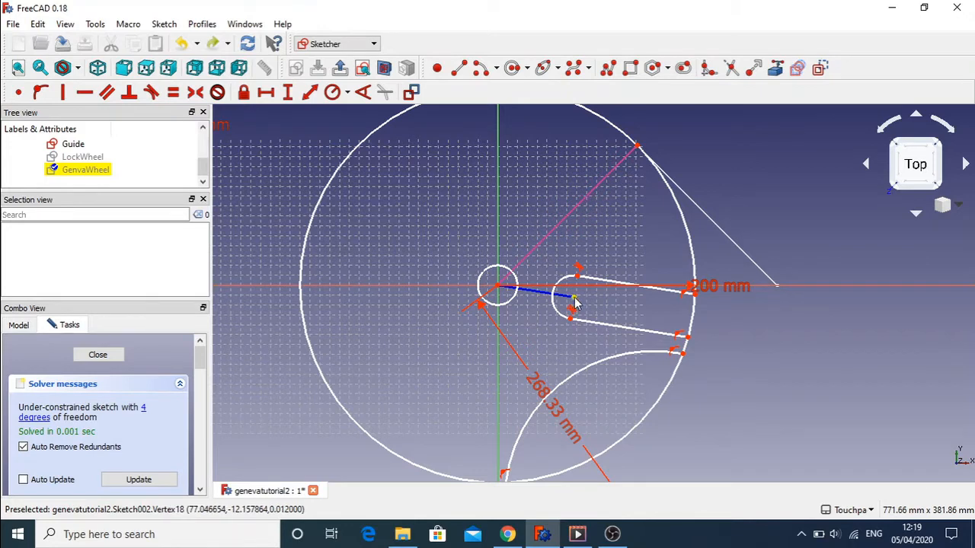
- Swing the slot's arc center onto the horizontal axis and constrain the construction line from the hub as horizontal
{"action": "left_click_drag", "start_coordinate": [575, 302], "coordinate": [577, 289]}
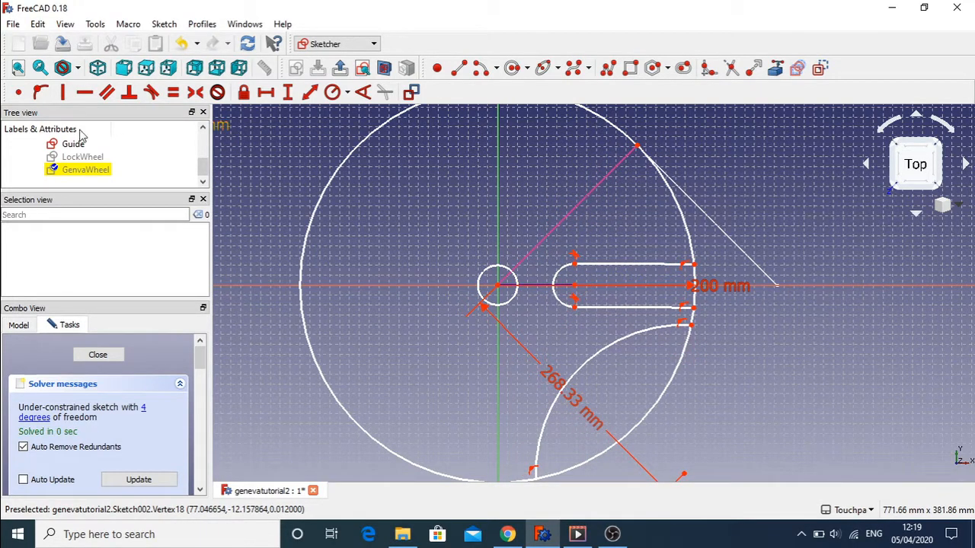
{"action": "left_click", "coordinate": [84, 92]}
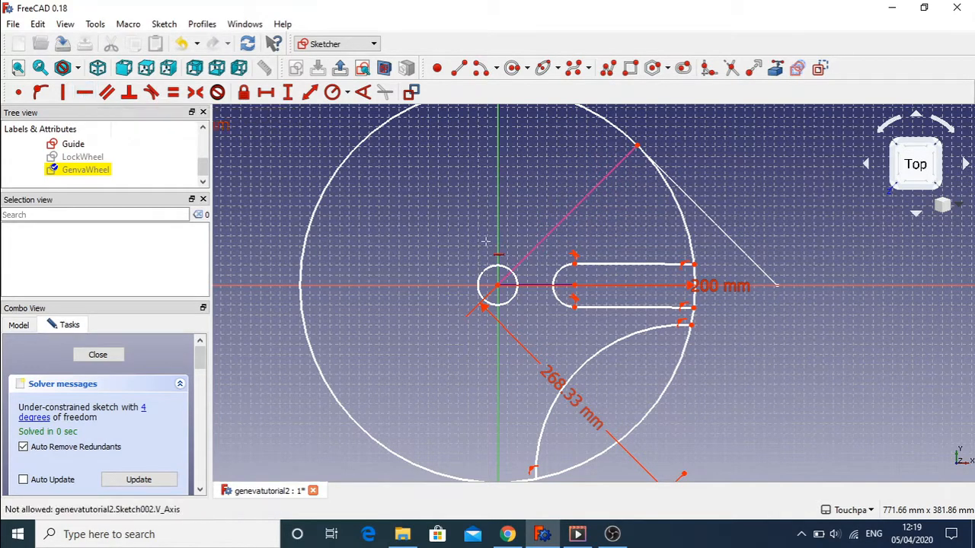
{"action": "left_click", "coordinate": [550, 285]}
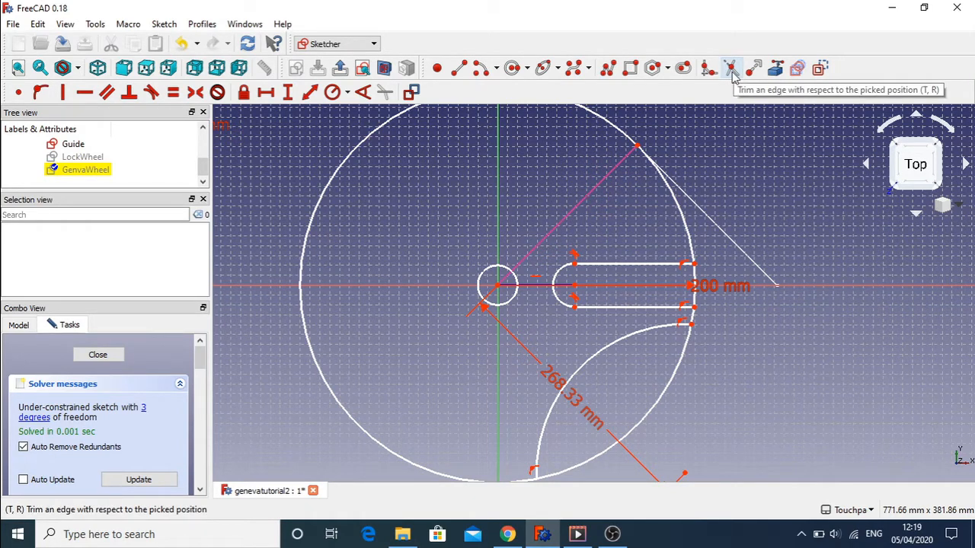
- Trim the outer circle across the slot's mouth and between the two ends of the concave arc
{"action": "left_click", "coordinate": [731, 71]}
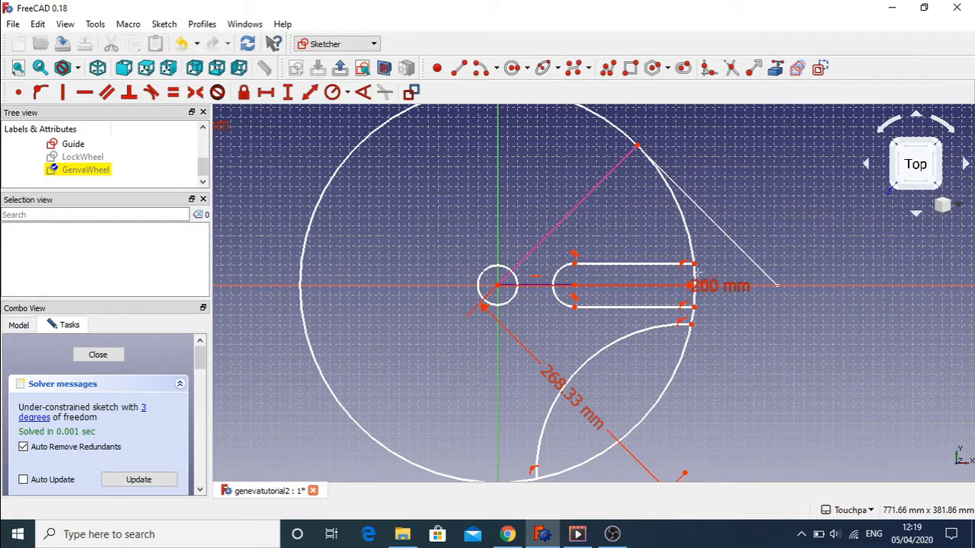
{"action": "left_click", "coordinate": [694, 275]}
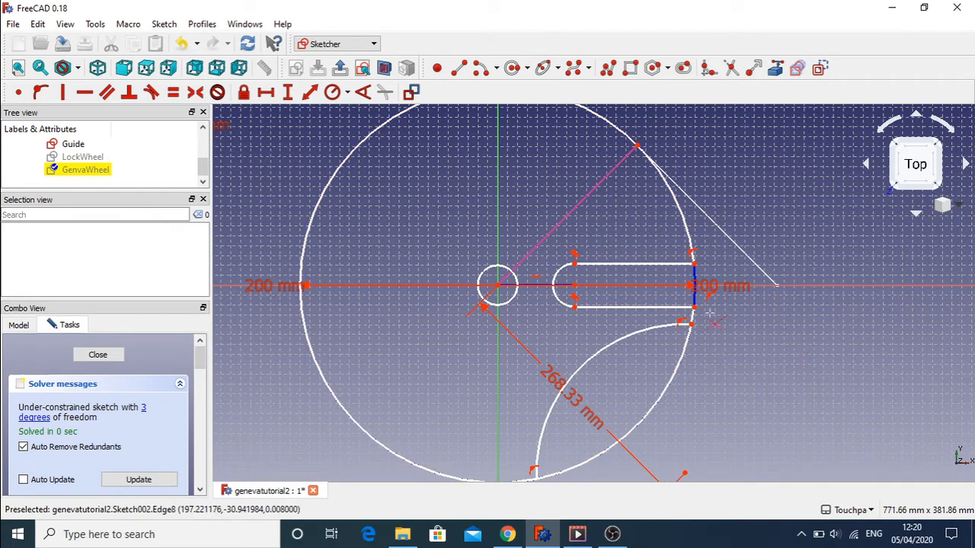
{"action": "left_click", "coordinate": [672, 388]}
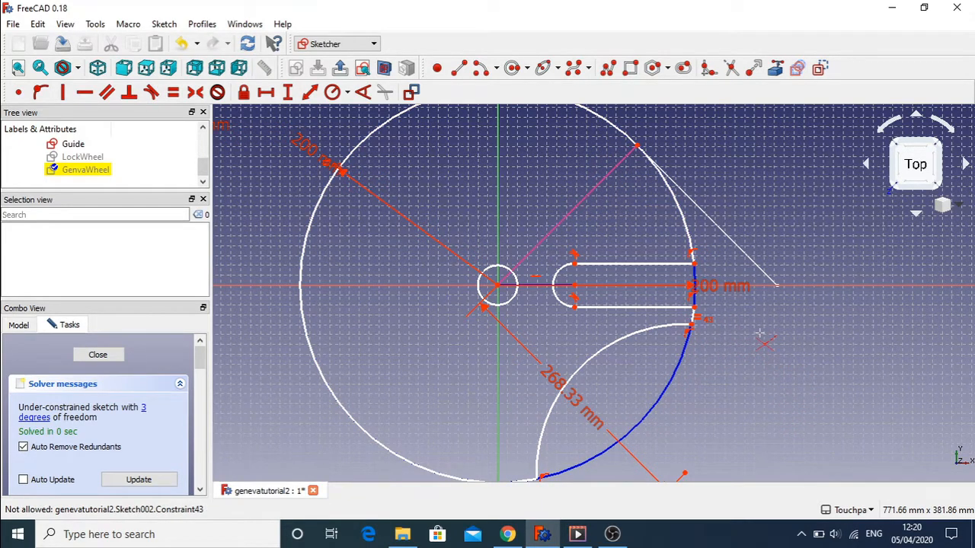
- Examine the trimmed outline's endpoints at the slot's mouth and at both ends of the concave arc
{"action": "scroll", "coordinate": [760, 333], "scroll_direction": "down", "scroll_amount": 2}
{"action": "scroll", "coordinate": [760, 333], "scroll_direction": "up", "scroll_amount": 2}
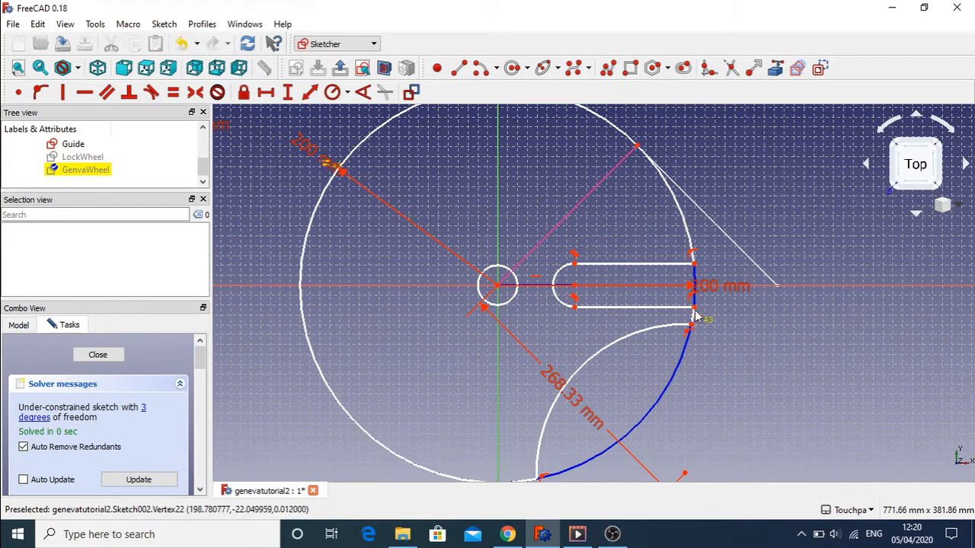
{"action": "left_click_drag", "start_coordinate": [695, 309], "coordinate": [721, 313]}
{"action": "left_click", "coordinate": [694, 310]}
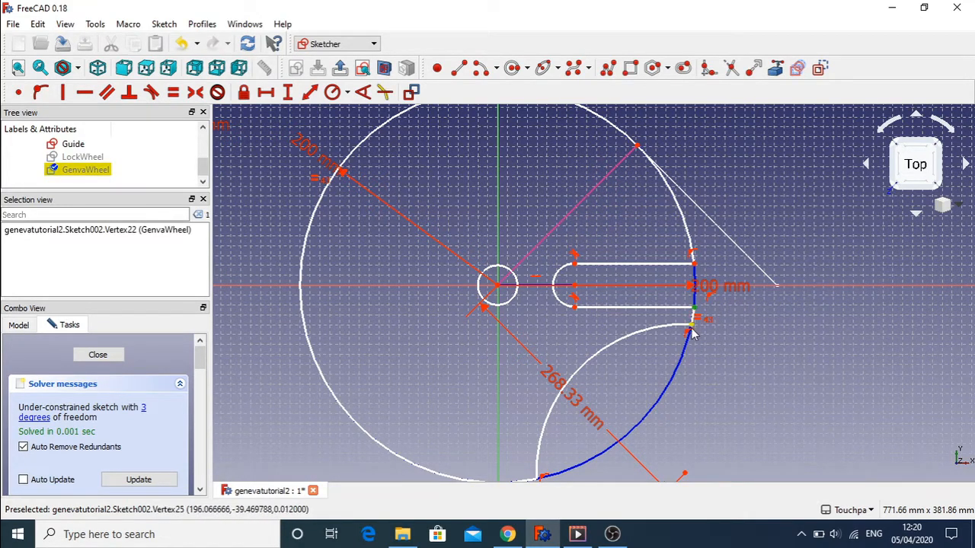
{"action": "left_click", "coordinate": [692, 327]}
{"action": "left_click", "coordinate": [708, 342]}
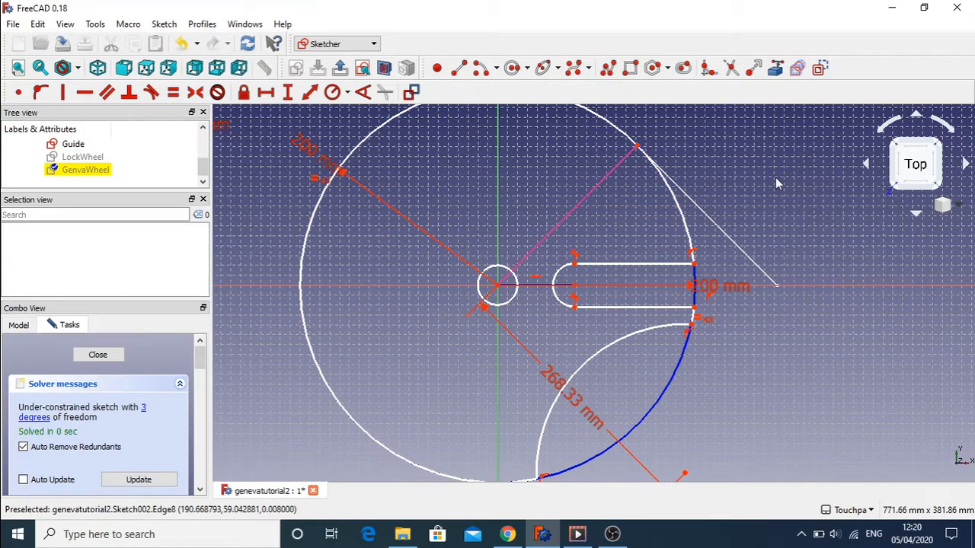
{"action": "scroll", "coordinate": [770, 182], "scroll_direction": "down", "scroll_amount": 5}
{"action": "scroll", "coordinate": [769, 182], "scroll_direction": "up", "scroll_amount": 8}
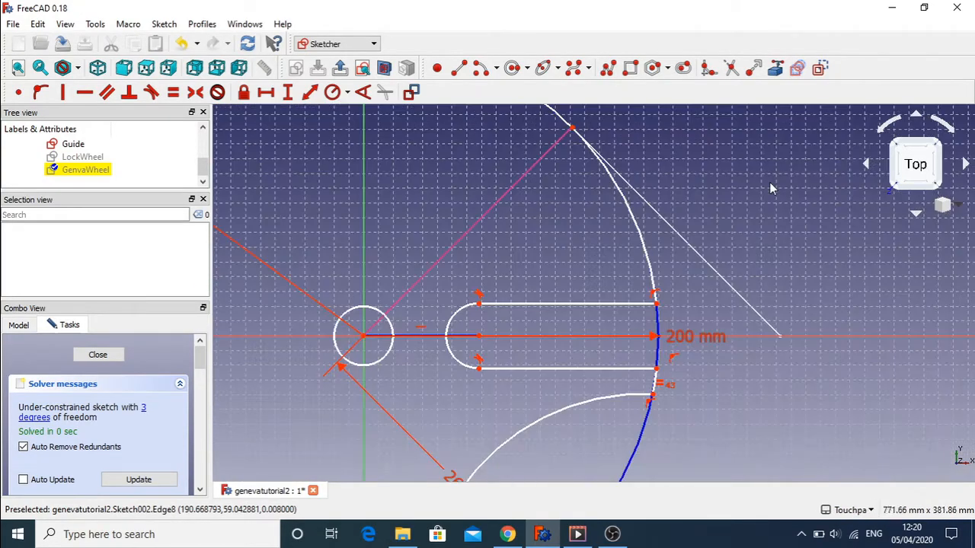
{"action": "scroll", "coordinate": [769, 182], "scroll_direction": "down", "scroll_amount": 5}
{"action": "scroll", "coordinate": [771, 188], "scroll_direction": "up", "scroll_amount": 2}
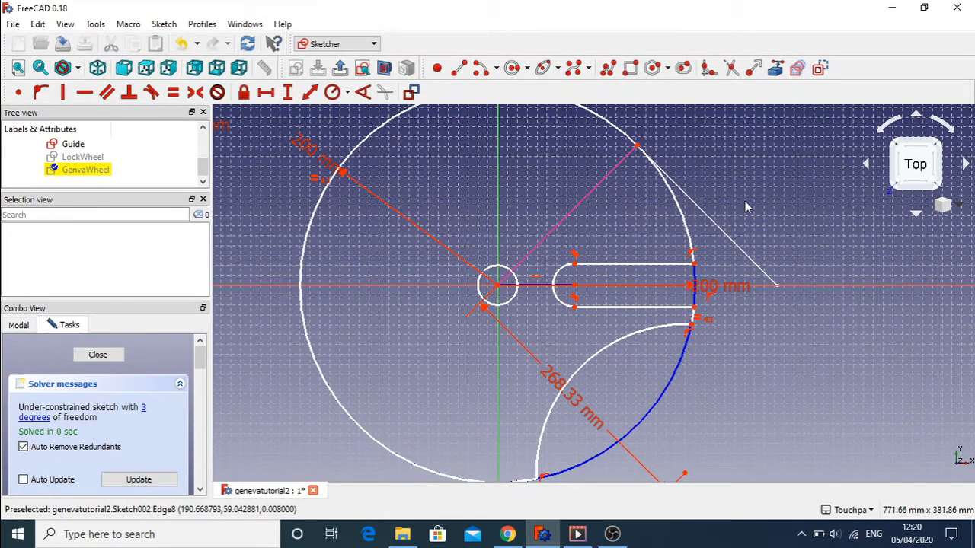
{"action": "scroll", "coordinate": [745, 201], "scroll_direction": "down", "scroll_amount": 3}
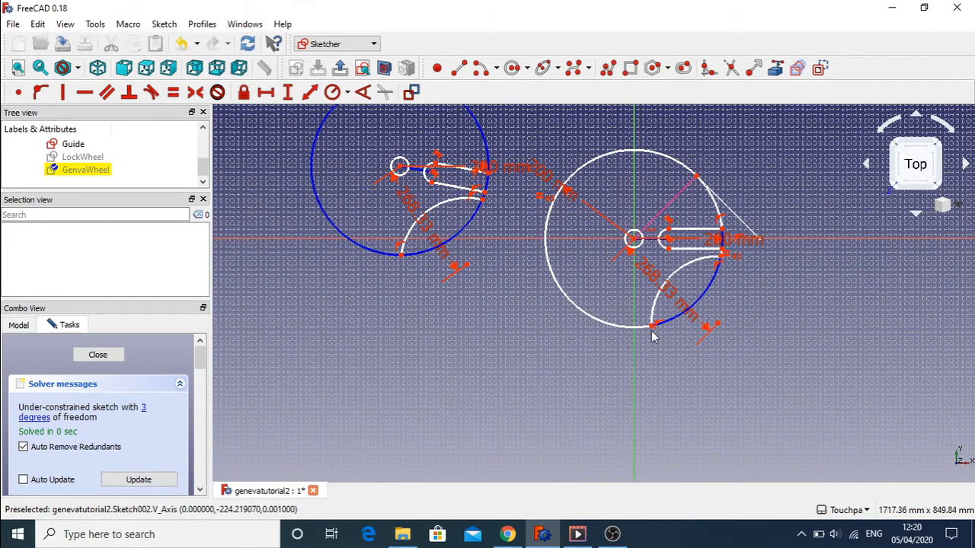
{"action": "scroll", "coordinate": [652, 332], "scroll_direction": "up", "scroll_amount": 10}
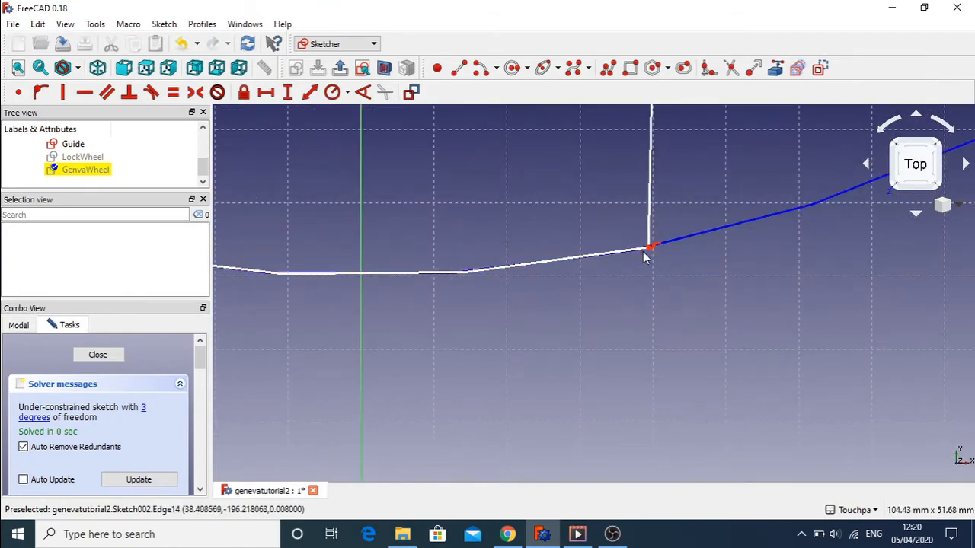
{"action": "scroll", "coordinate": [650, 250], "scroll_direction": "up", "scroll_amount": 3}
{"action": "scroll", "coordinate": [650, 252], "scroll_direction": "down", "scroll_amount": 12}
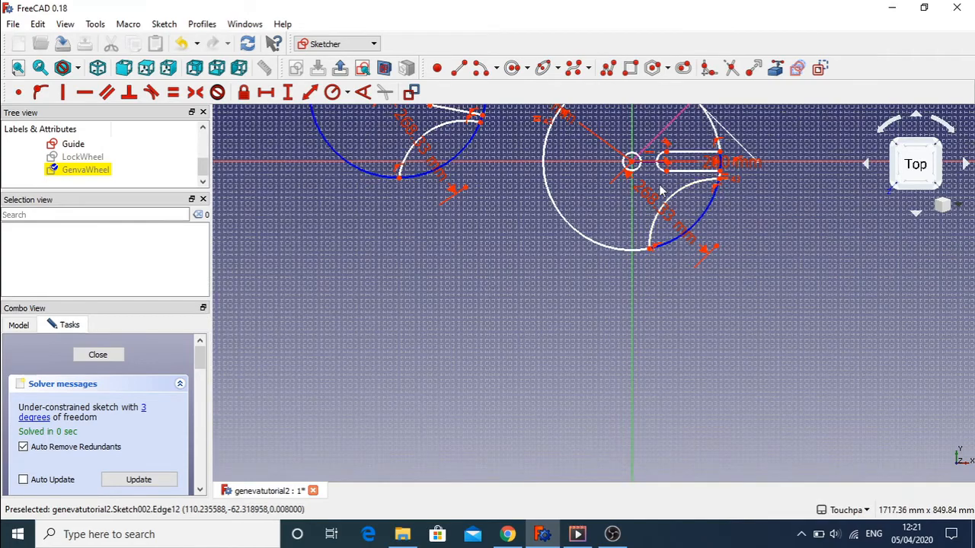
- Examine the trimmed wheel outline along the concave arc, the slot and the upper part of the outer circle
{"action": "scroll", "coordinate": [660, 189], "scroll_direction": "up", "scroll_amount": 5}
{"action": "scroll", "coordinate": [660, 189], "scroll_direction": "down", "scroll_amount": 5}
{"action": "scroll", "coordinate": [661, 191], "scroll_direction": "up", "scroll_amount": 3}
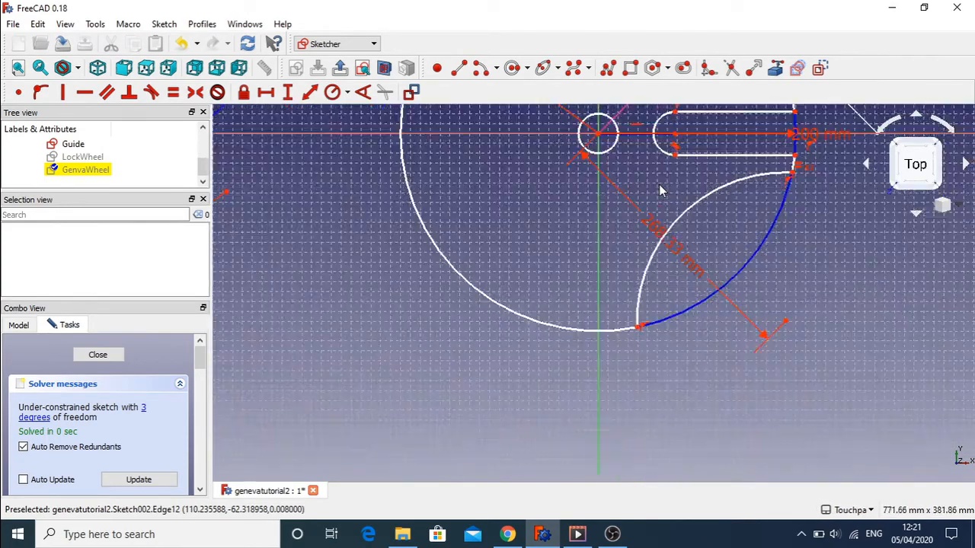
{"action": "key", "text": "Up"}
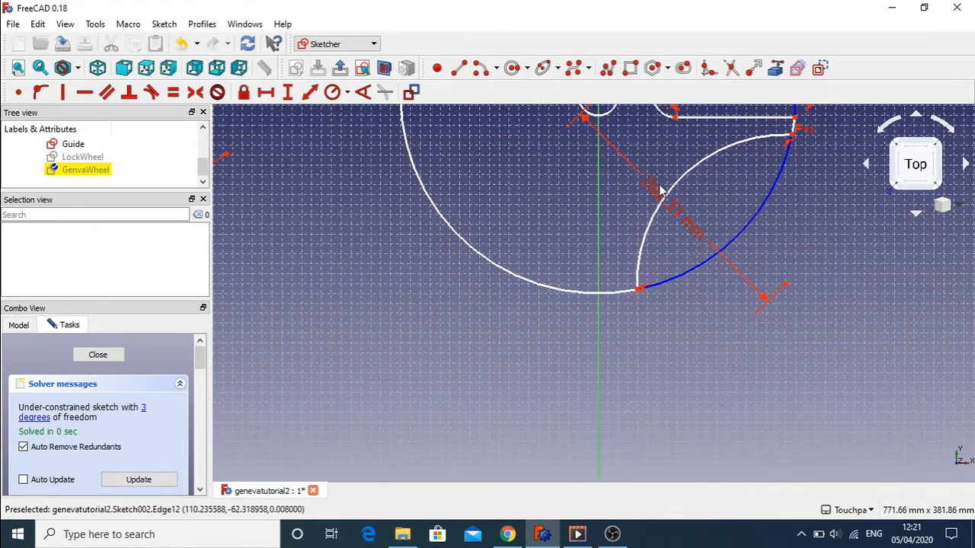
{"action": "key", "text": "Down"}
{"action": "key", "text": "Down"}
{"action": "key", "text": "Down"}
{"action": "key", "text": "Down"}
{"action": "key", "text": "Down"}
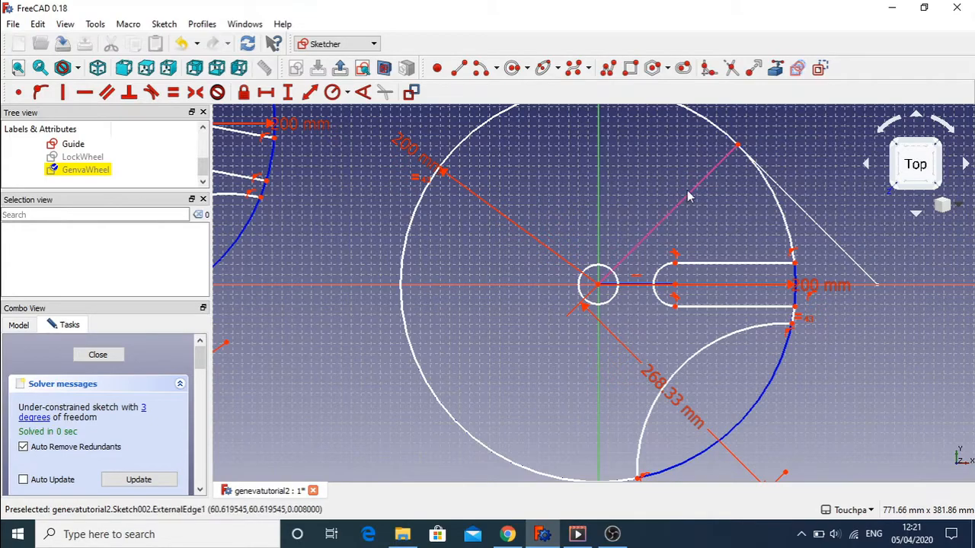
- Copy the whole original wheel geometry with its slot, concave arc and hub, and place the copy beside the origin
{"action": "scroll", "coordinate": [688, 197], "scroll_direction": "down", "scroll_amount": 6}
{"action": "scroll", "coordinate": [688, 197], "scroll_direction": "up", "scroll_amount": 2}
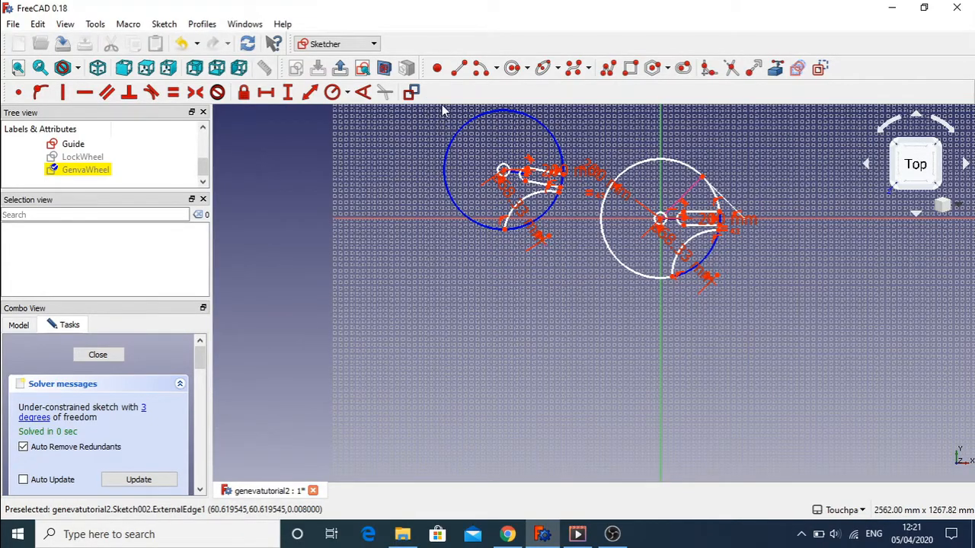
{"action": "mouse_move", "coordinate": [438, 113]}
{"action": "left_mouse_down"}
{"action": "mouse_move", "coordinate": [474, 122]}
{"action": "mouse_move", "coordinate": [580, 263]}
{"action": "left_mouse_up"}
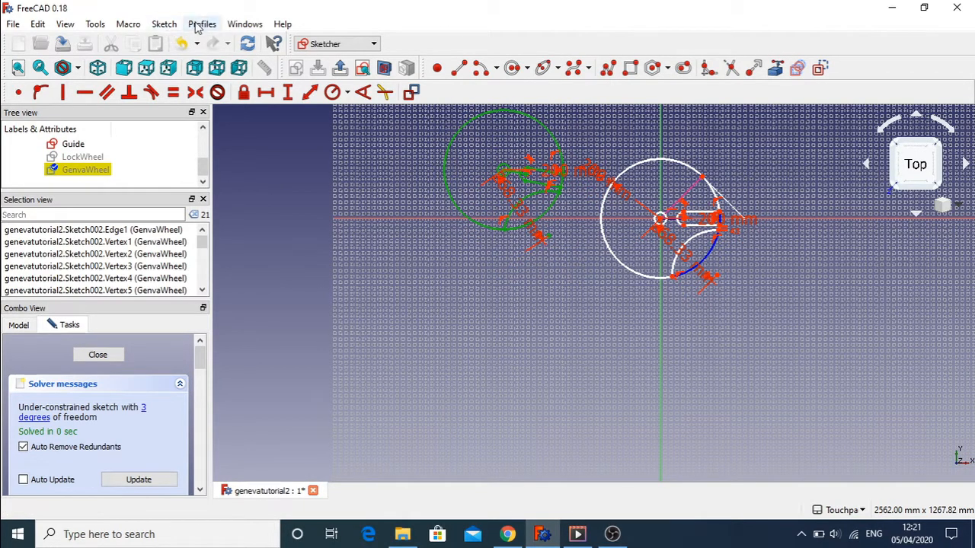
{"action": "left_click", "coordinate": [166, 25]}
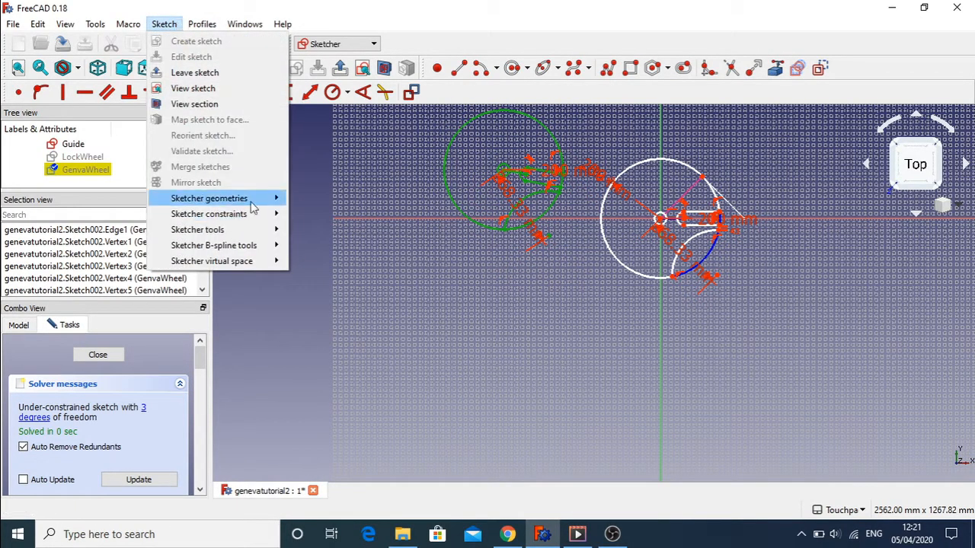
{"action": "mouse_move", "coordinate": [242, 235]}
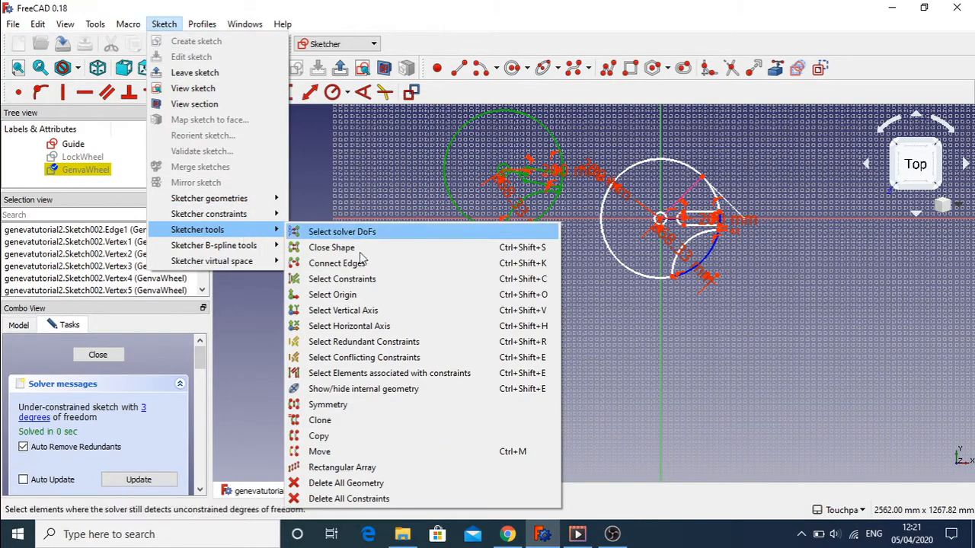
{"action": "left_click", "coordinate": [379, 436]}
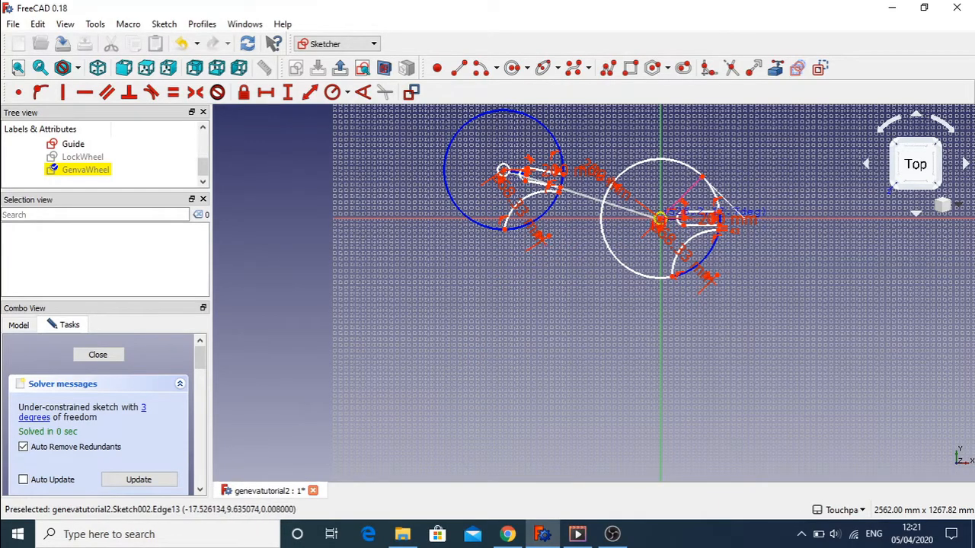
{"action": "left_click", "coordinate": [656, 219]}
{"action": "scroll", "coordinate": [646, 221], "scroll_direction": "up", "scroll_amount": 5}
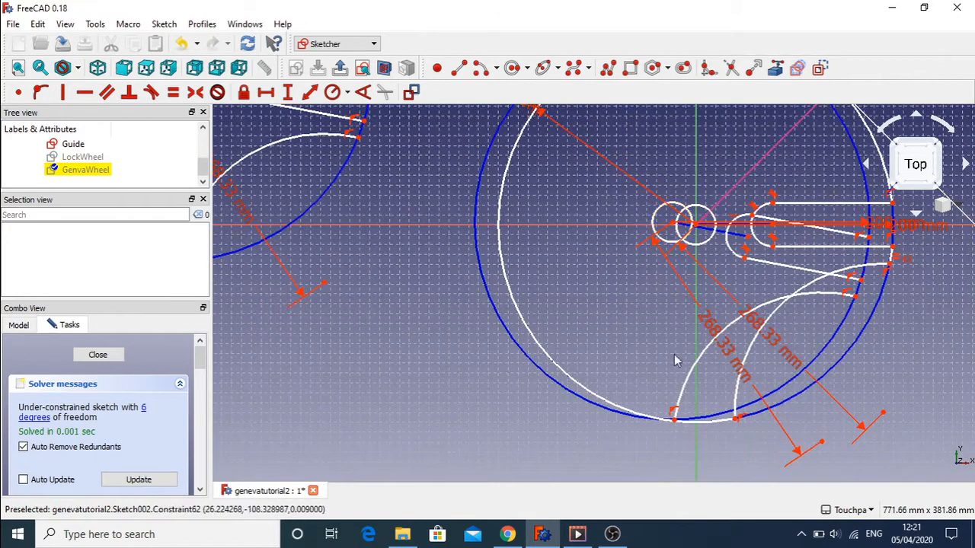
- Select the new copy's 268.33 mm dimension and filter the constraint list to Datums
{"action": "left_click", "coordinate": [744, 381]}
{"action": "left_click_drag", "start_coordinate": [201, 363], "coordinate": [204, 434]}
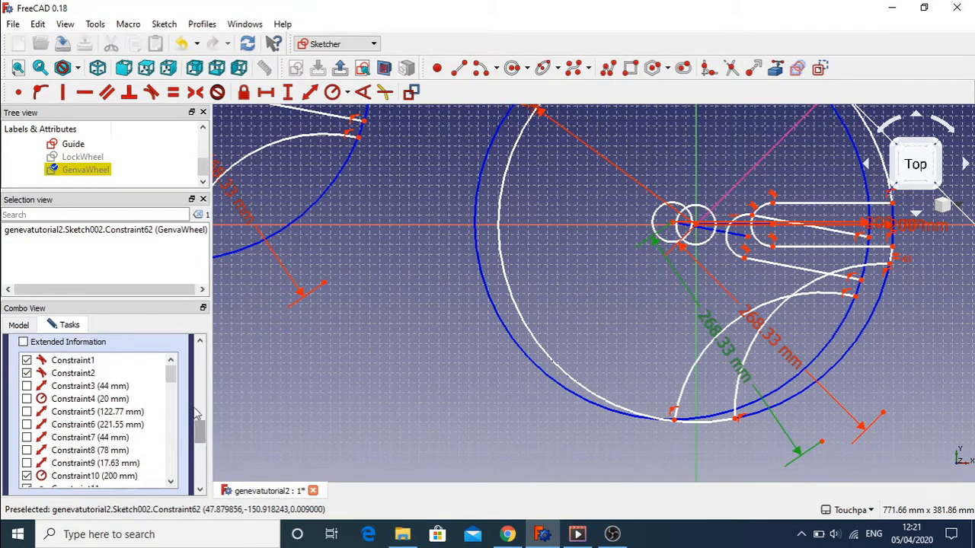
{"action": "mouse_move", "coordinate": [174, 367]}
{"action": "left_mouse_down"}
{"action": "mouse_move", "coordinate": [174, 405]}
{"action": "mouse_move", "coordinate": [176, 382]}
{"action": "left_mouse_up"}
{"action": "left_click_drag", "start_coordinate": [197, 438], "coordinate": [200, 415]}
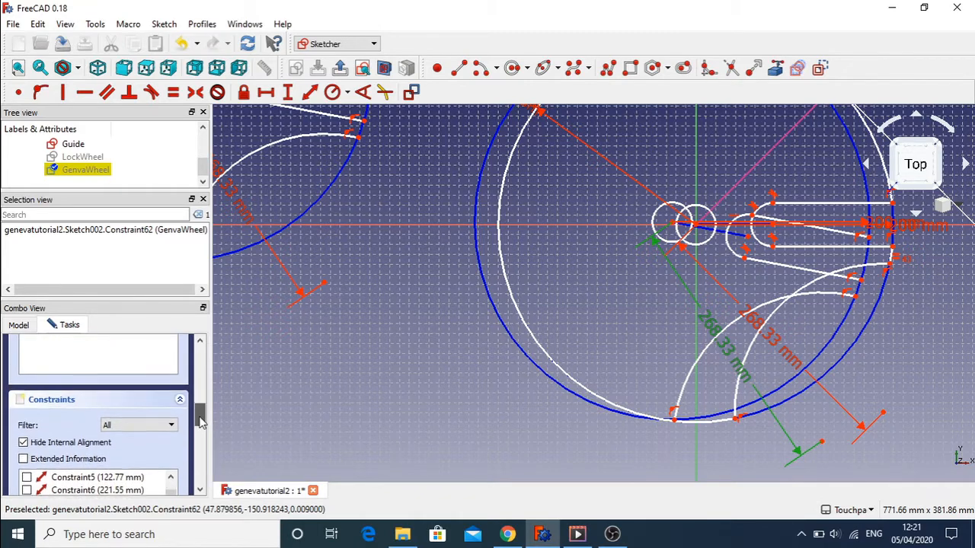
{"action": "left_click", "coordinate": [170, 422]}
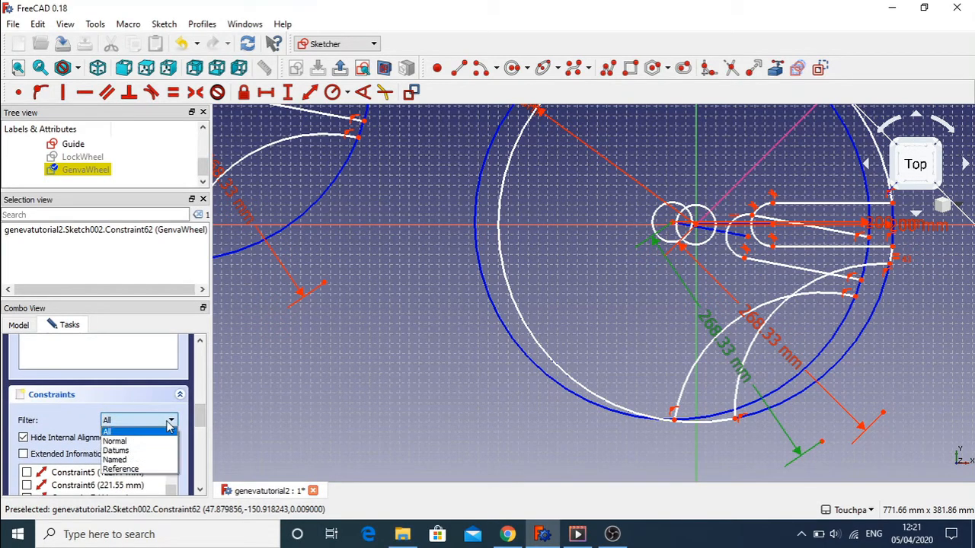
{"action": "left_click", "coordinate": [122, 450]}
- Hide all the 200 mm and 268.33 mm dimensions in the wheel sketch
{"action": "left_click_drag", "start_coordinate": [199, 416], "coordinate": [200, 440]}
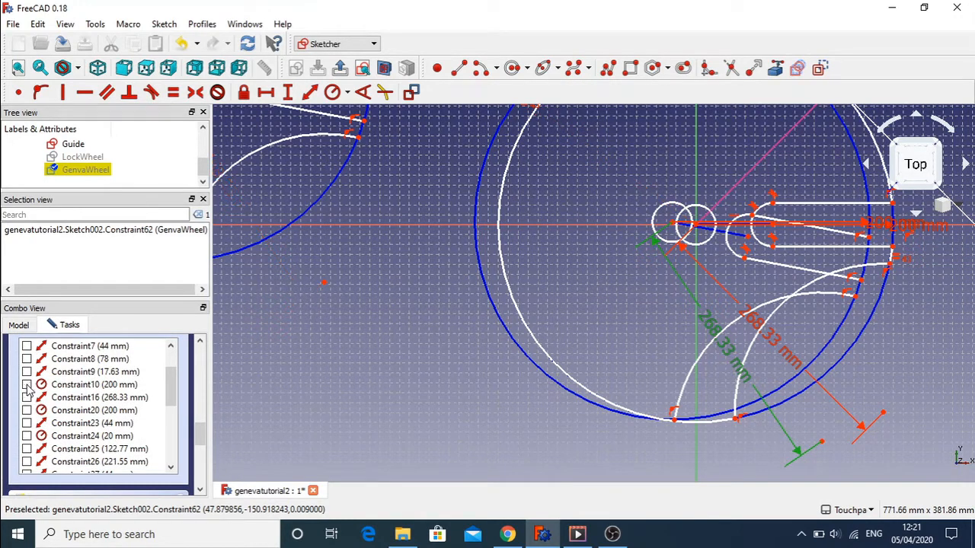
{"action": "scroll", "coordinate": [181, 412], "scroll_direction": "down", "scroll_amount": 5}
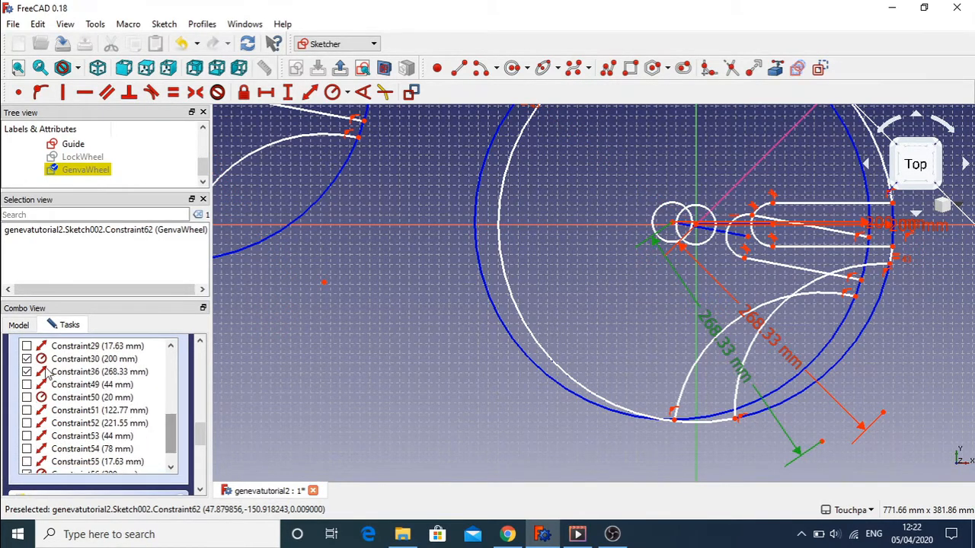
{"action": "left_click", "coordinate": [27, 359]}
{"action": "left_click", "coordinate": [27, 372]}
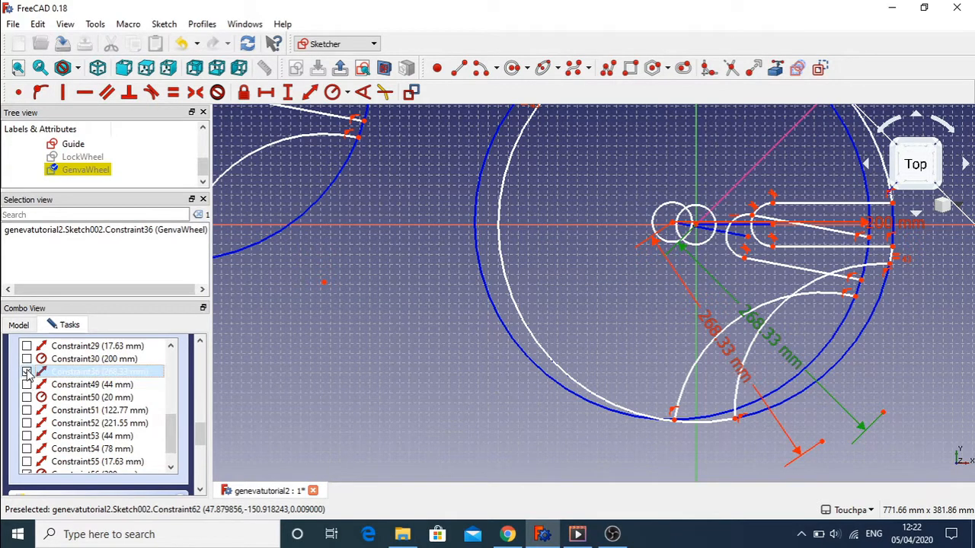
{"action": "scroll", "coordinate": [31, 427], "scroll_direction": "down", "scroll_amount": 1}
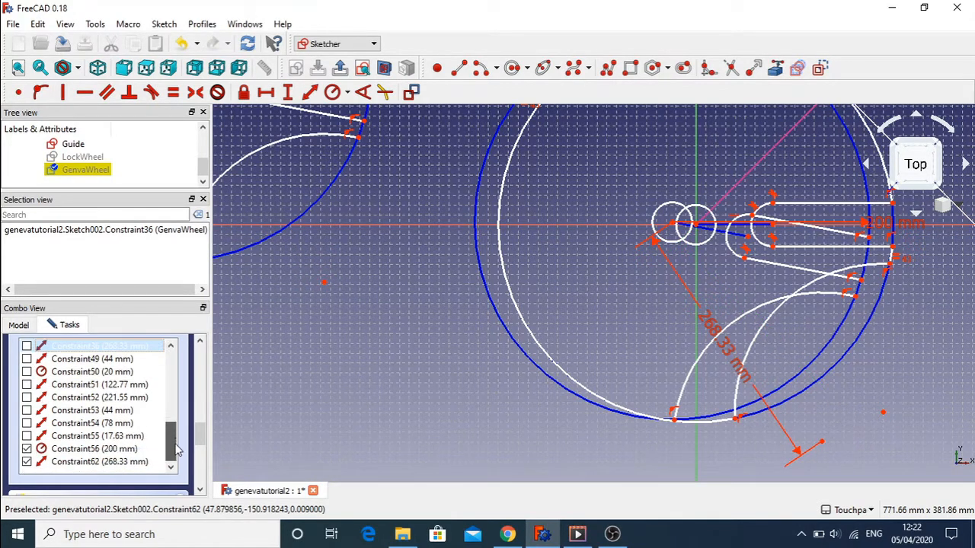
{"action": "left_click", "coordinate": [26, 462]}
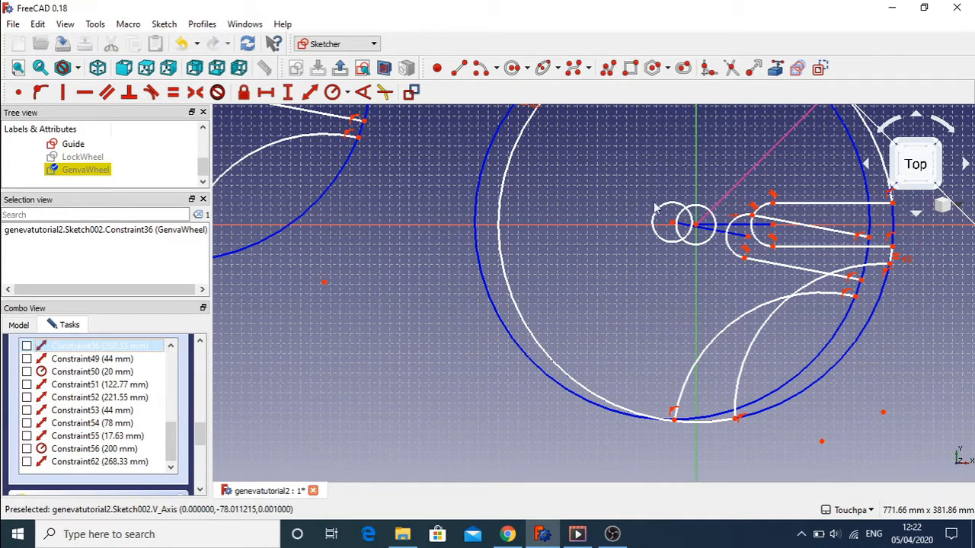
- Rotate the new wheel copy until its slot points roughly down the vertical axis, keeping its hub close to the origin
{"action": "mouse_move", "coordinate": [670, 232]}
{"action": "left_mouse_down"}
{"action": "mouse_move", "coordinate": [689, 228]}
{"action": "mouse_move", "coordinate": [655, 239]}
{"action": "mouse_move", "coordinate": [700, 248]}
{"action": "mouse_move", "coordinate": [700, 238]}
{"action": "left_mouse_up"}
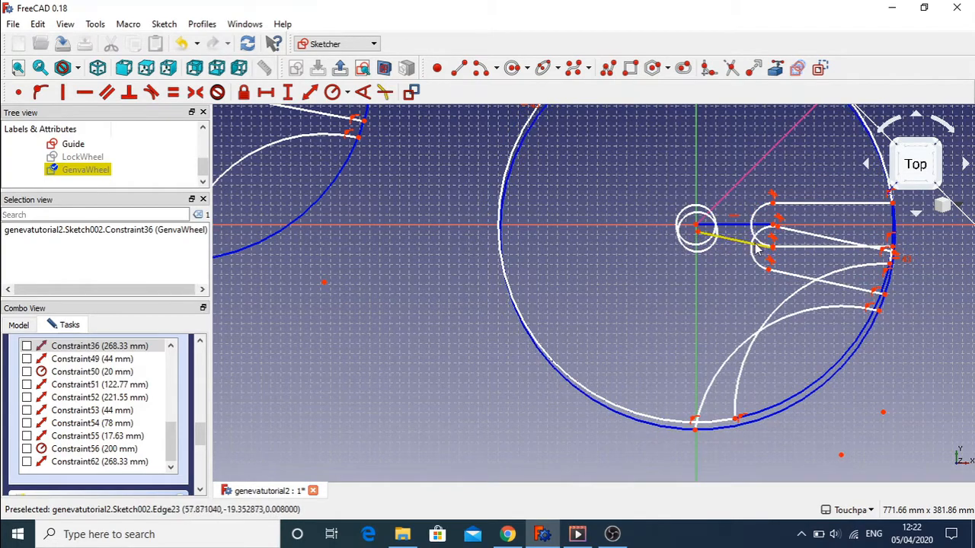
{"action": "mouse_move", "coordinate": [773, 249]}
{"action": "left_mouse_down"}
{"action": "mouse_move", "coordinate": [757, 284]}
{"action": "mouse_move", "coordinate": [763, 261]}
{"action": "left_mouse_up"}
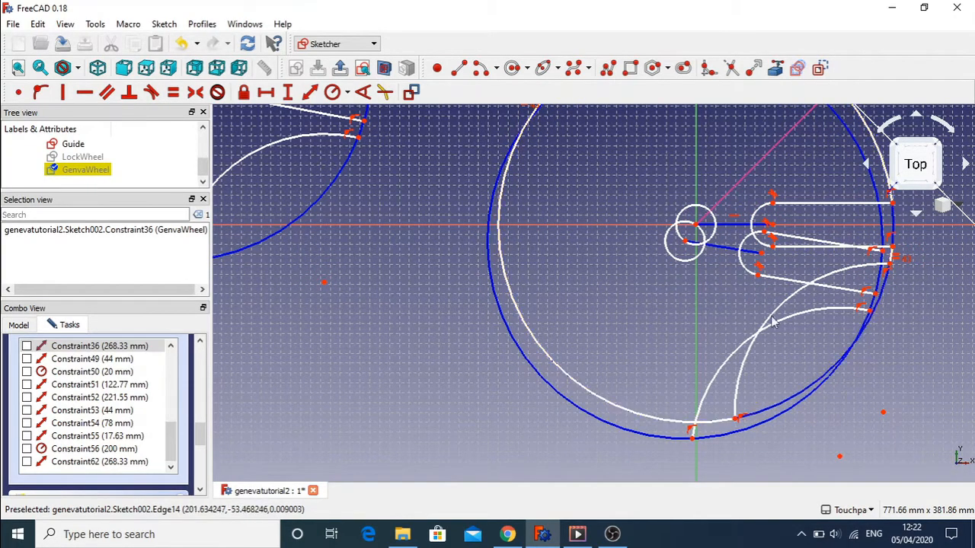
{"action": "left_click_drag", "start_coordinate": [867, 293], "coordinate": [762, 454]}
{"action": "left_click_drag", "start_coordinate": [648, 281], "coordinate": [693, 232]}
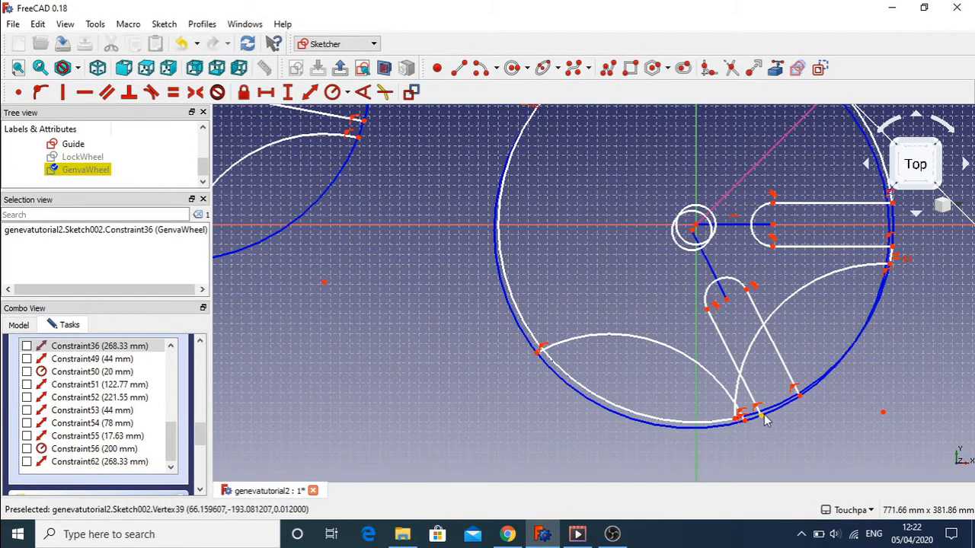
{"action": "left_click_drag", "start_coordinate": [765, 423], "coordinate": [708, 421]}
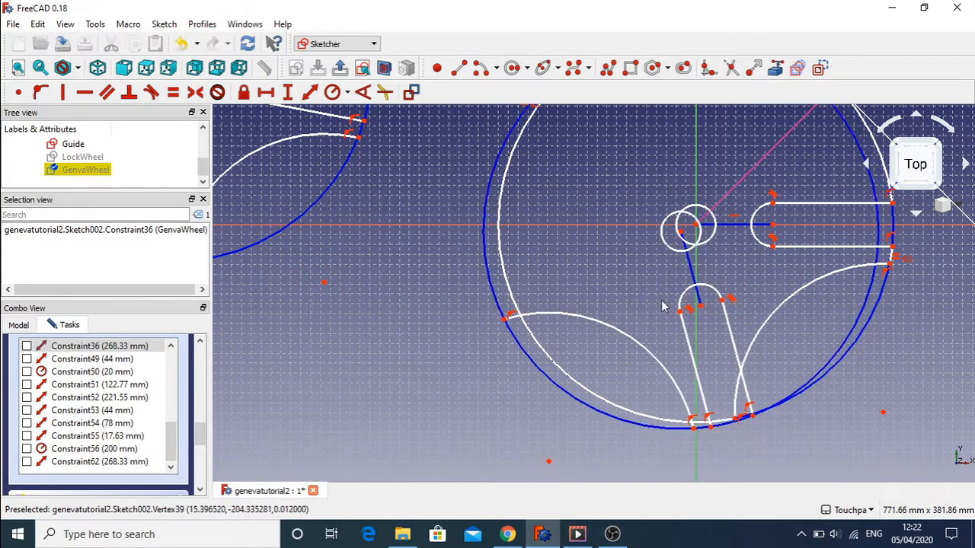
{"action": "left_click_drag", "start_coordinate": [682, 235], "coordinate": [695, 233]}
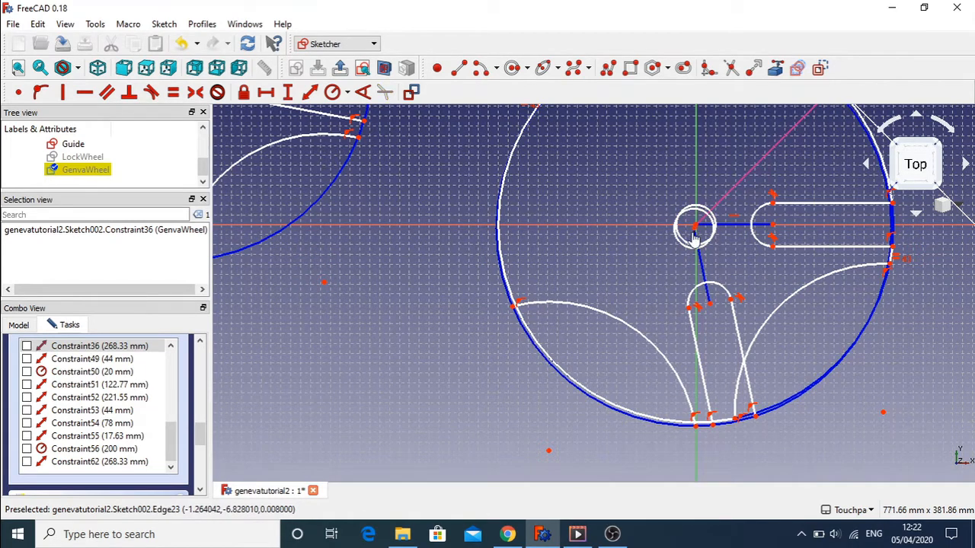
{"action": "left_click_drag", "start_coordinate": [694, 237], "coordinate": [695, 230]}
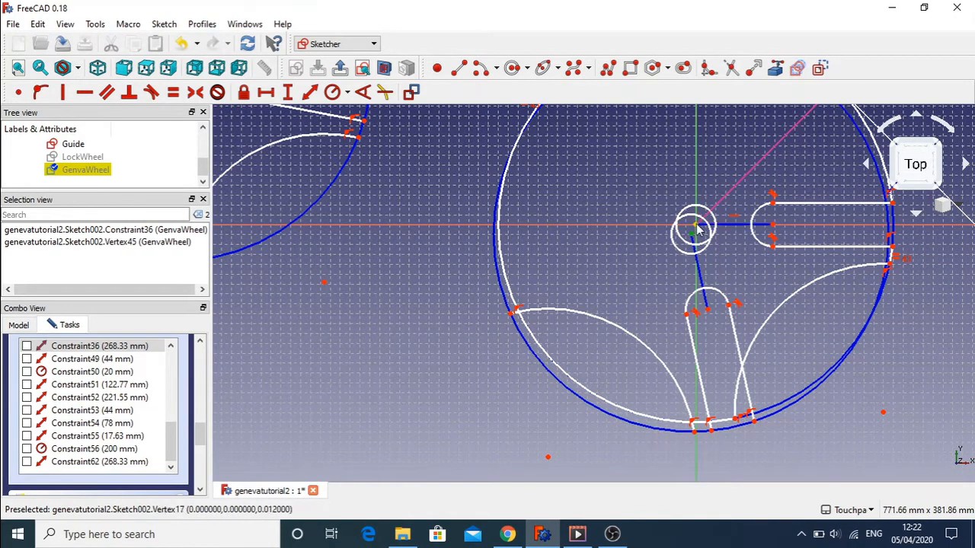
- Clear the selection of the two hub centers and delete the new copy's hub circle
{"action": "left_click", "coordinate": [695, 227]}
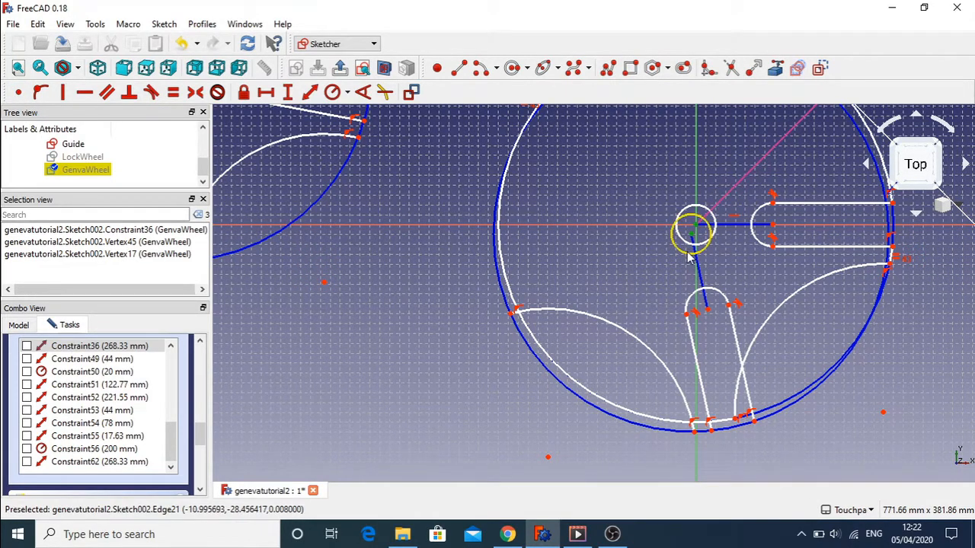
{"action": "left_click", "coordinate": [620, 262]}
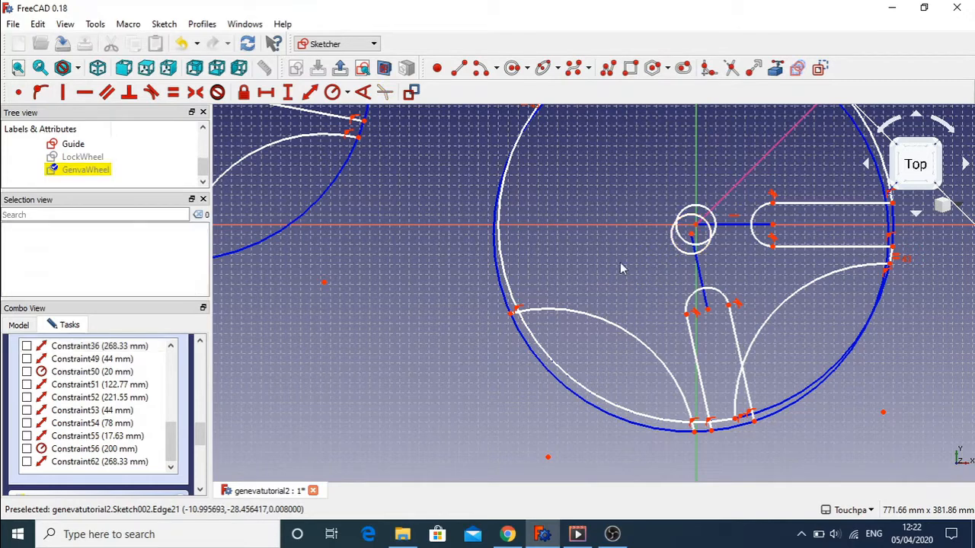
{"action": "left_click", "coordinate": [685, 259]}
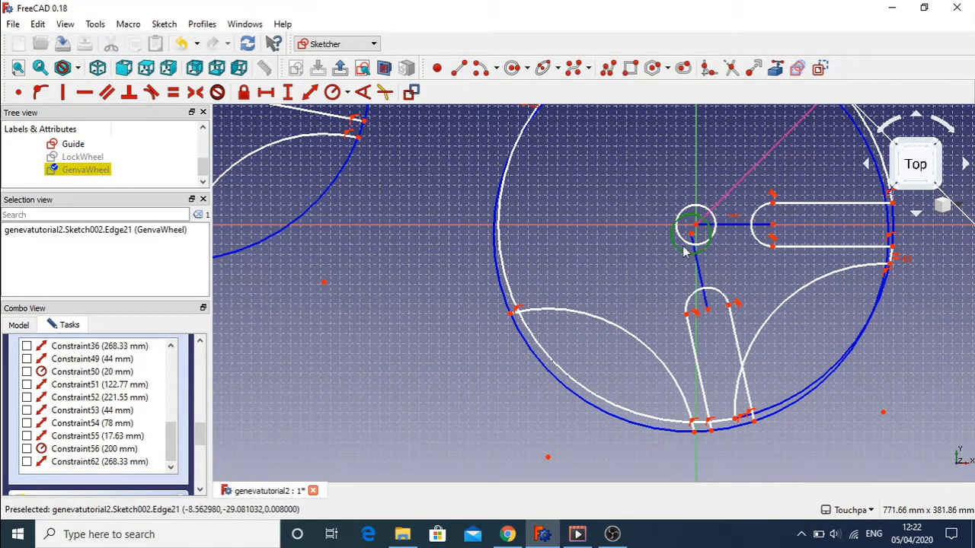
{"action": "left_click", "coordinate": [628, 262]}
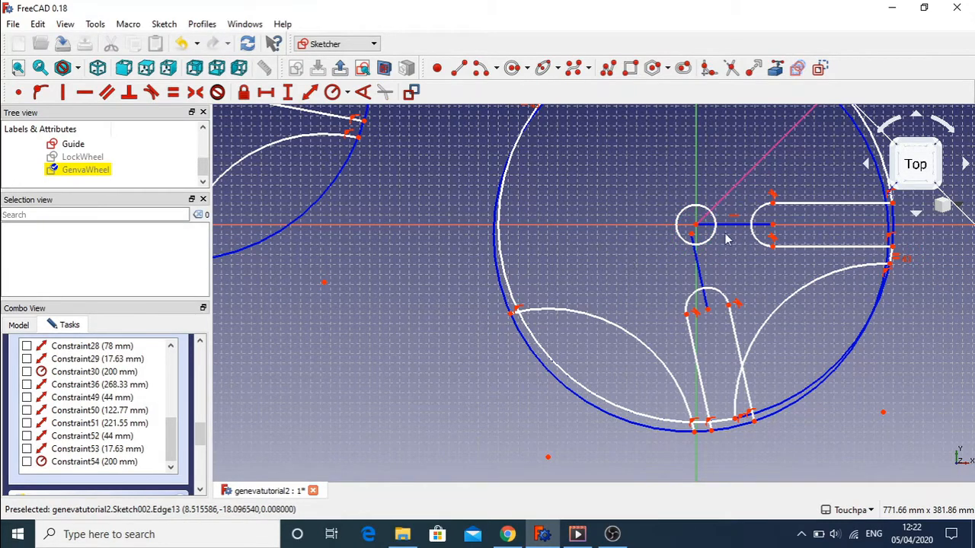
- Constrain the copied outer circle's center coincident with the hub end of its construction line
{"action": "mouse_move", "coordinate": [695, 241]}
{"action": "left_mouse_down"}
{"action": "mouse_move", "coordinate": [723, 247]}
{"action": "mouse_move", "coordinate": [631, 261]}
{"action": "mouse_move", "coordinate": [732, 258]}
{"action": "mouse_move", "coordinate": [648, 277]}
{"action": "mouse_move", "coordinate": [679, 261]}
{"action": "mouse_move", "coordinate": [672, 257]}
{"action": "left_mouse_up"}
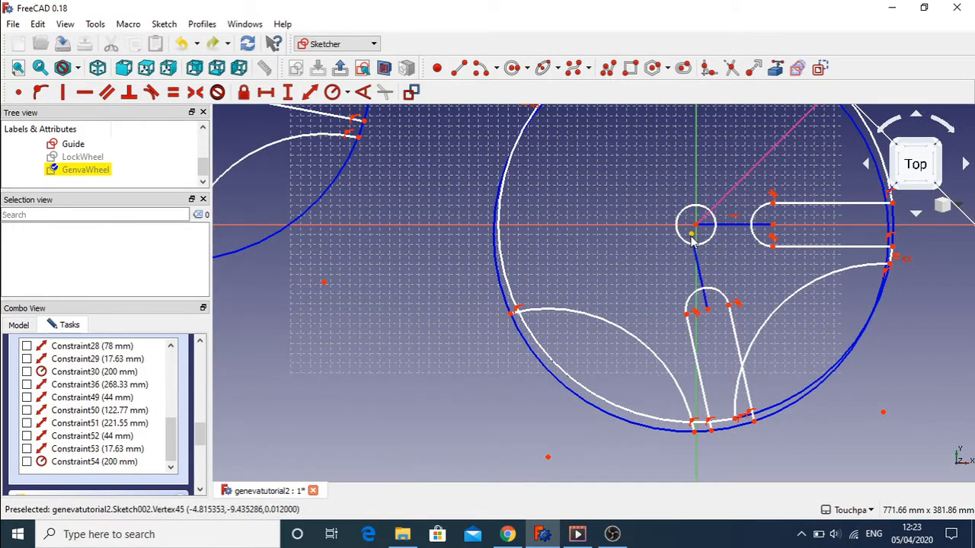
{"action": "left_click", "coordinate": [692, 240]}
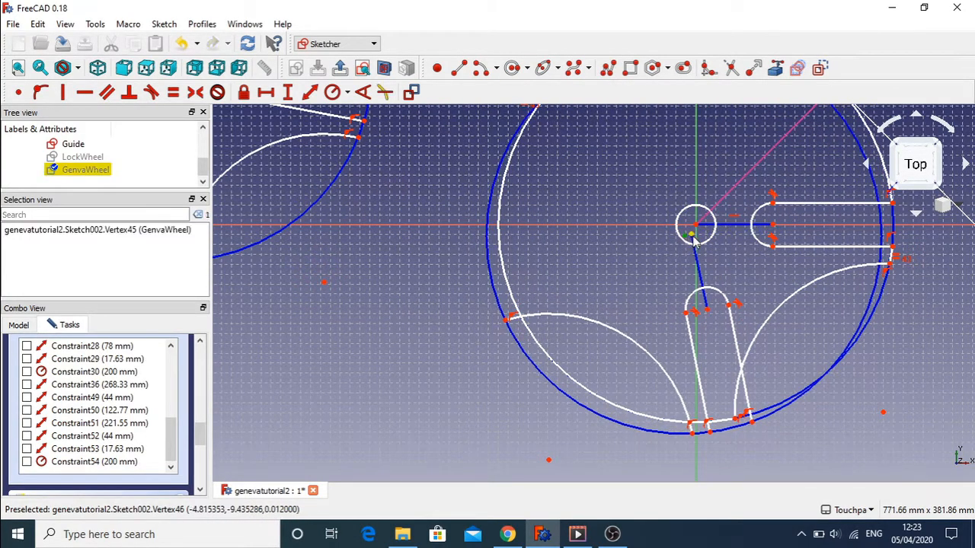
{"action": "left_click", "coordinate": [692, 238]}
{"action": "left_click", "coordinate": [20, 92]}
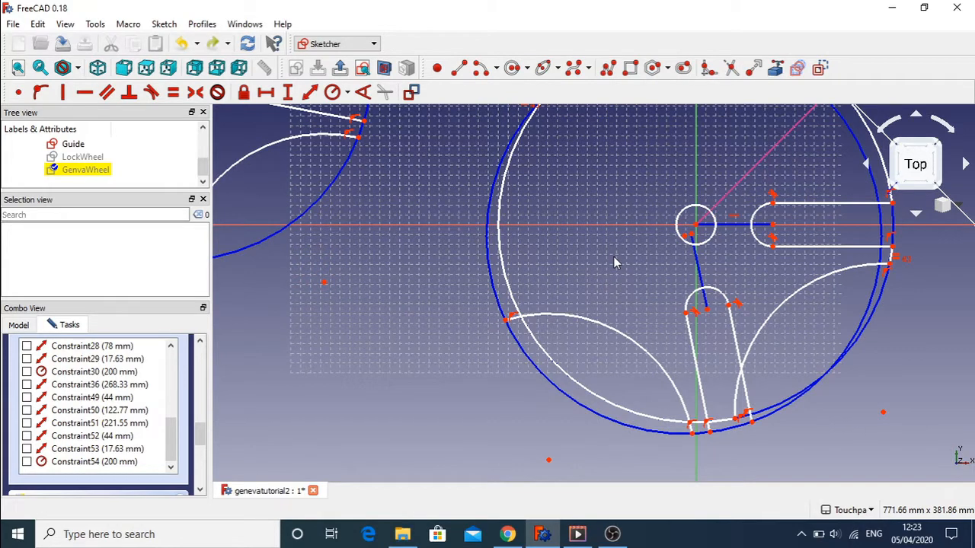
- Undo the coincident constraint at the copy's center and the deletion of its hub circle
{"action": "left_click", "coordinate": [692, 235]}
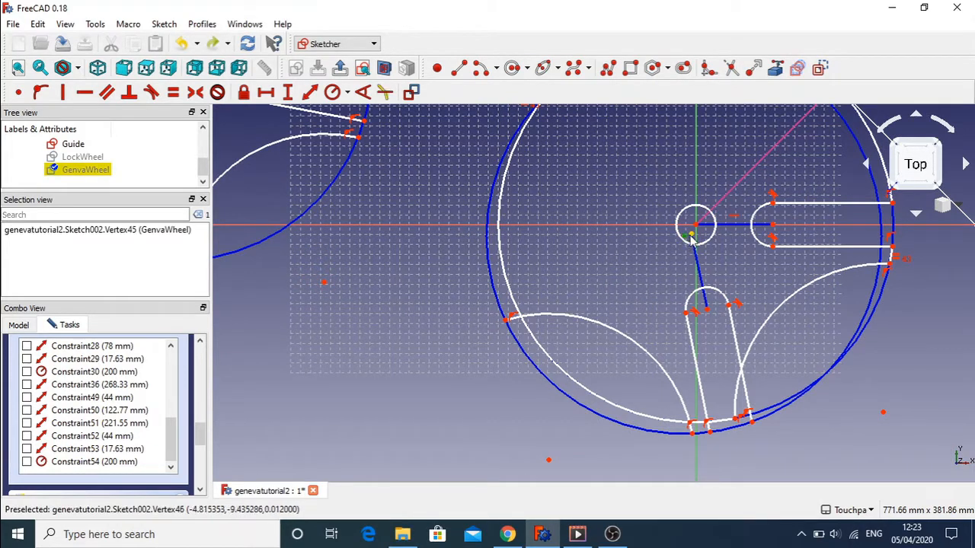
{"action": "left_click", "coordinate": [692, 236]}
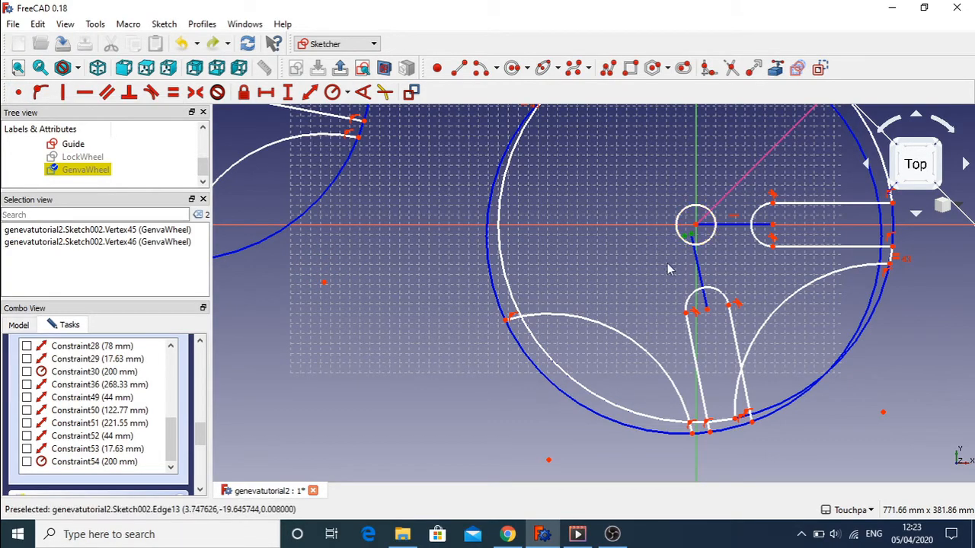
{"action": "key", "text": "ctrl+z"}
{"action": "key", "text": "ctrl+z"}
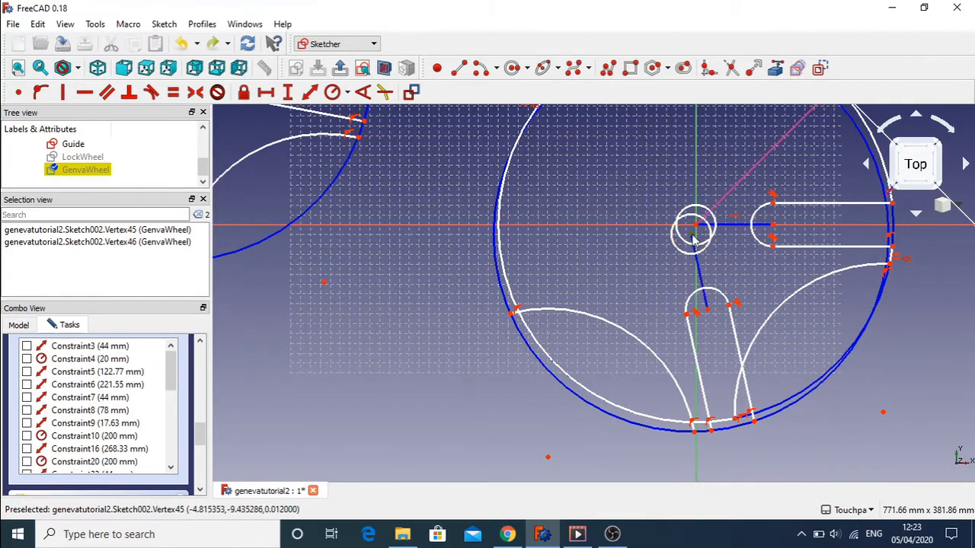
- Move the copied hub's center slightly closer to the vertical axis, just below the origin
{"action": "mouse_move", "coordinate": [692, 234]}
{"action": "left_mouse_down"}
{"action": "mouse_move", "coordinate": [604, 245]}
{"action": "mouse_move", "coordinate": [701, 246]}
{"action": "mouse_move", "coordinate": [701, 228]}
{"action": "mouse_move", "coordinate": [700, 242]}
{"action": "left_mouse_up"}
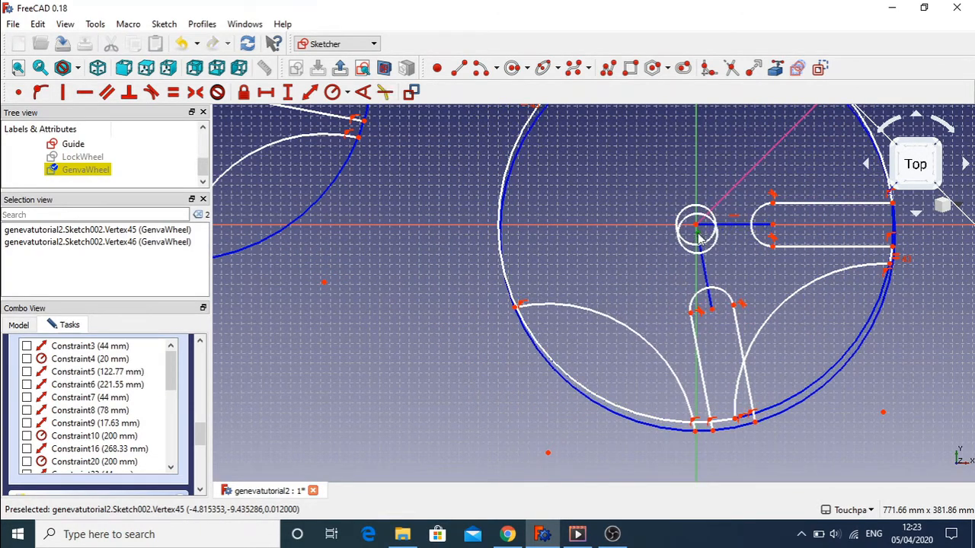
{"action": "left_click", "coordinate": [746, 246]}
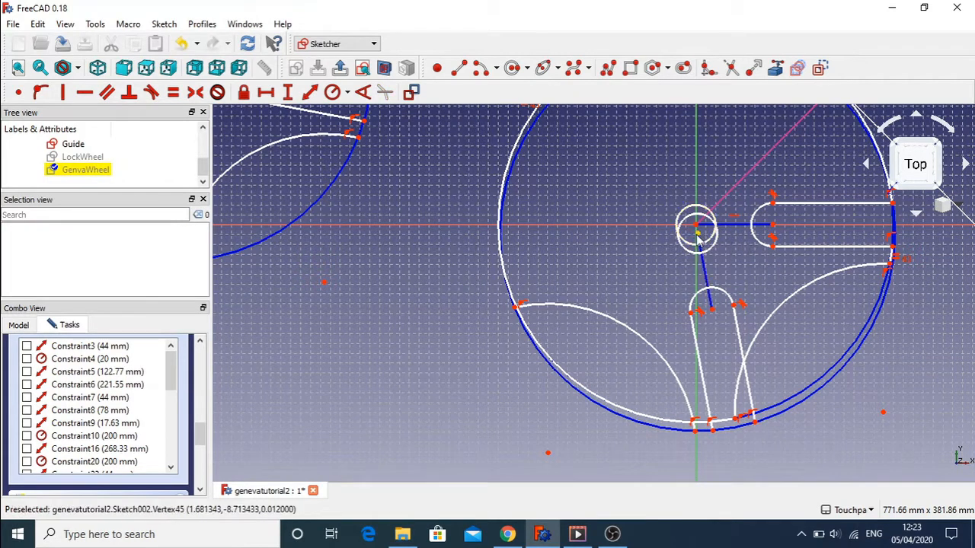
- Constrain the copied hub's center coincident with the wheel's center at the origin
{"action": "left_click", "coordinate": [698, 236]}
{"action": "left_click", "coordinate": [694, 232]}
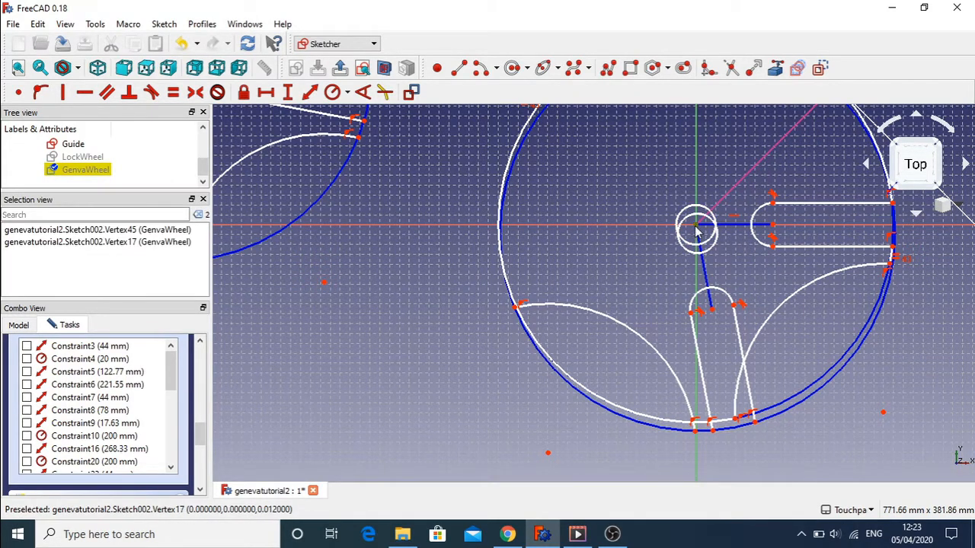
{"action": "left_click", "coordinate": [19, 92]}
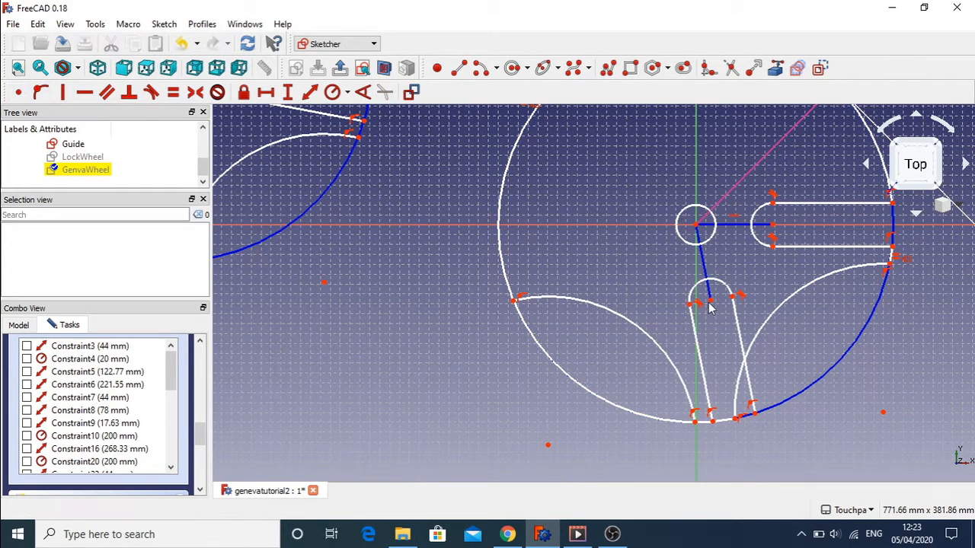
{"action": "left_click", "coordinate": [697, 255]}
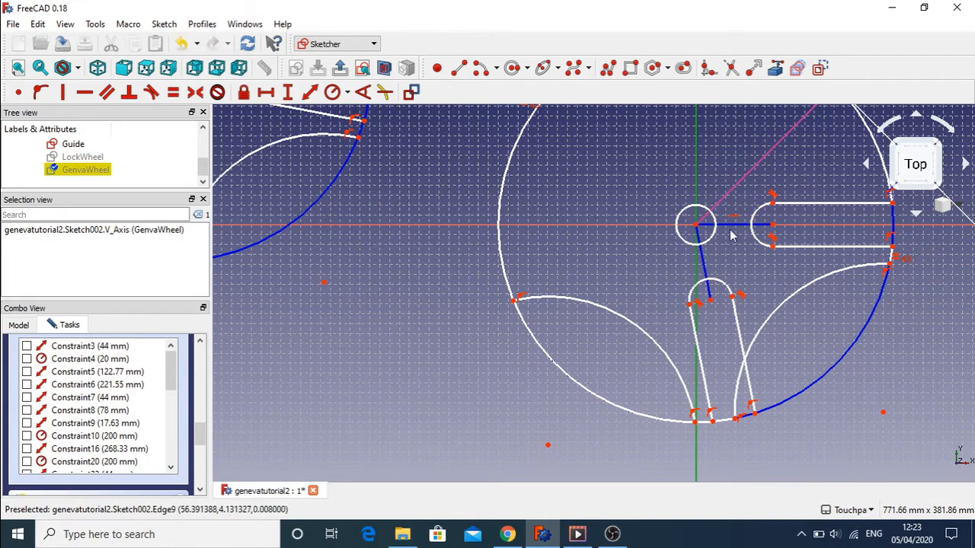
{"action": "left_click", "coordinate": [738, 224]}
{"action": "left_click", "coordinate": [704, 268]}
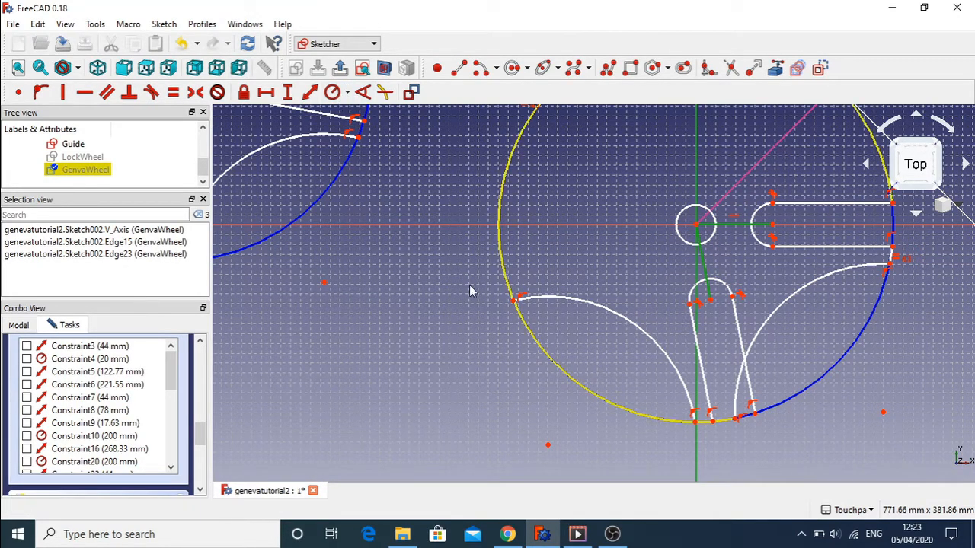
{"action": "left_click", "coordinate": [644, 274]}
- Set a 90° angle between the copied slot's construction line and the horizontal slot's construction line
{"action": "left_click", "coordinate": [704, 270]}
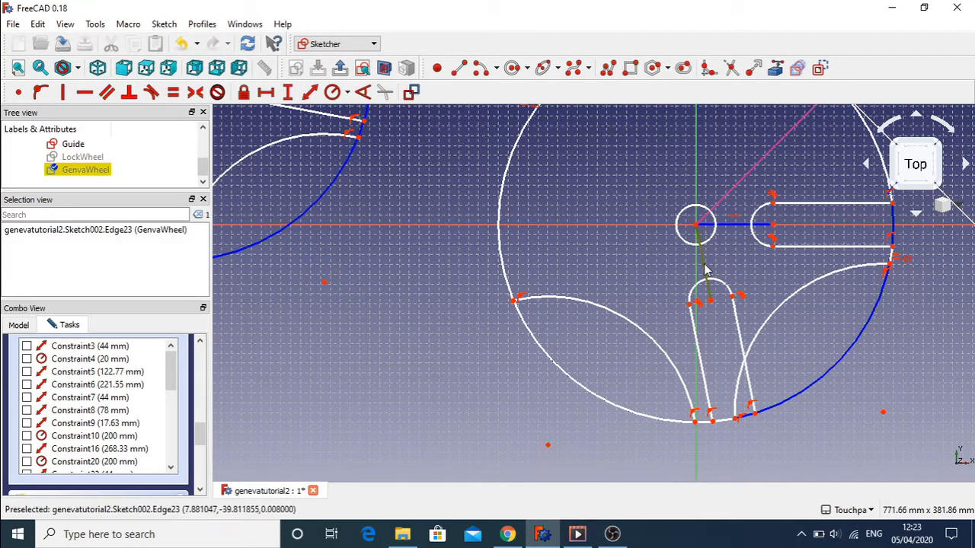
{"action": "left_click", "coordinate": [733, 227]}
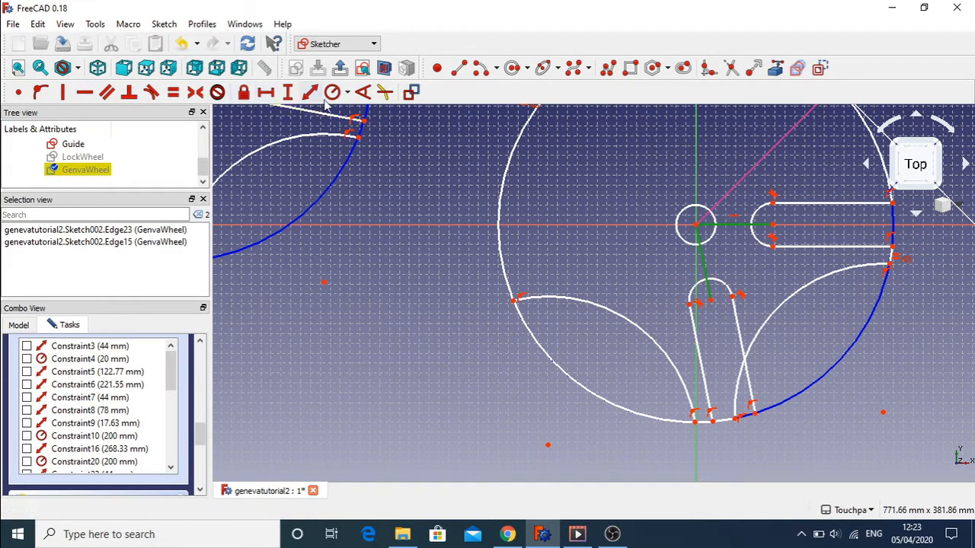
{"action": "left_click", "coordinate": [363, 93]}
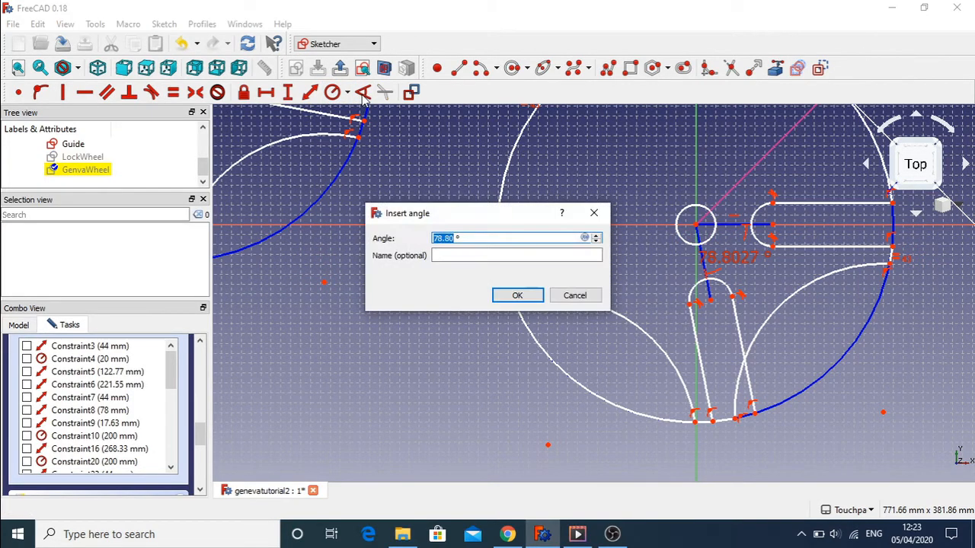
{"action": "type", "text": "90"}
{"action": "key", "text": "Return"}
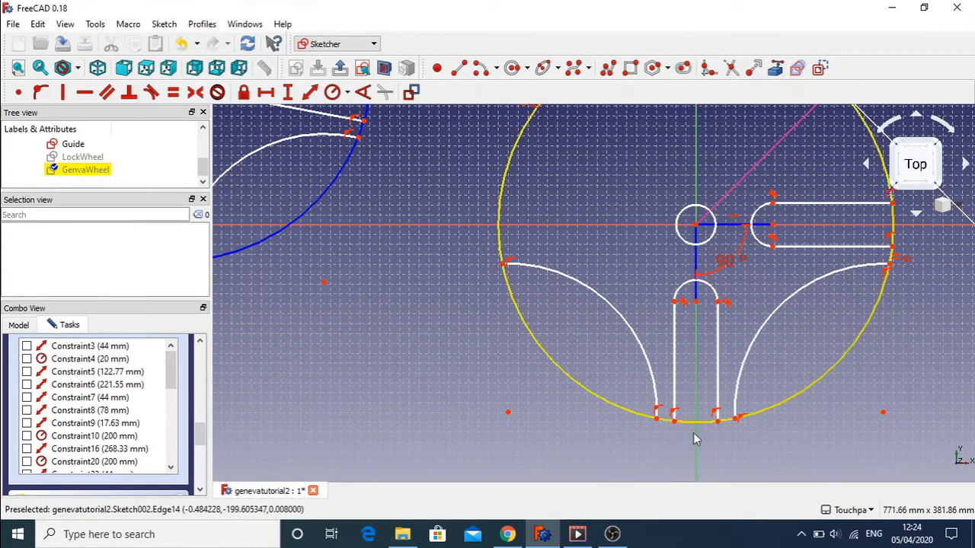
- Trim the outer circle across the lower slot's mouth and along the lower-left concave arc
{"action": "left_click", "coordinate": [729, 70]}
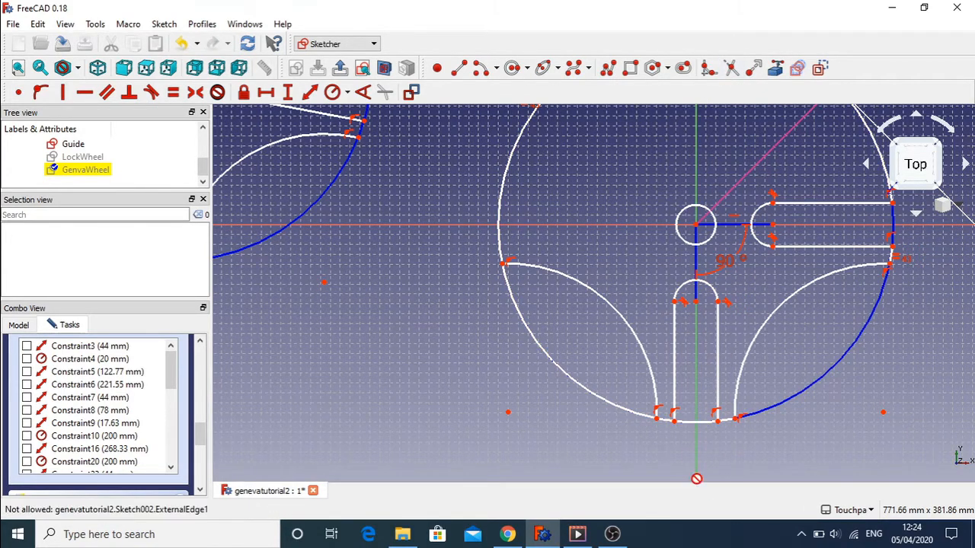
{"action": "left_click", "coordinate": [697, 421]}
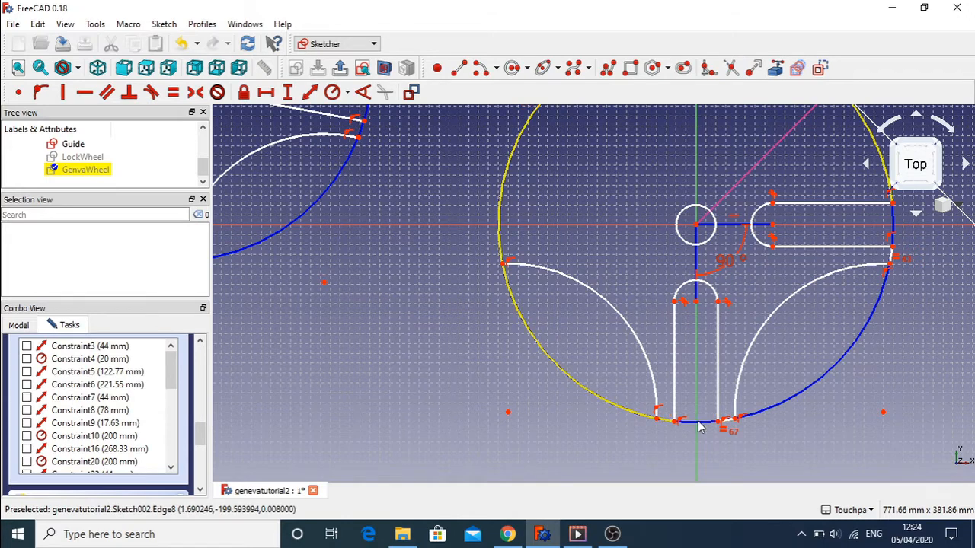
{"action": "left_click", "coordinate": [565, 374]}
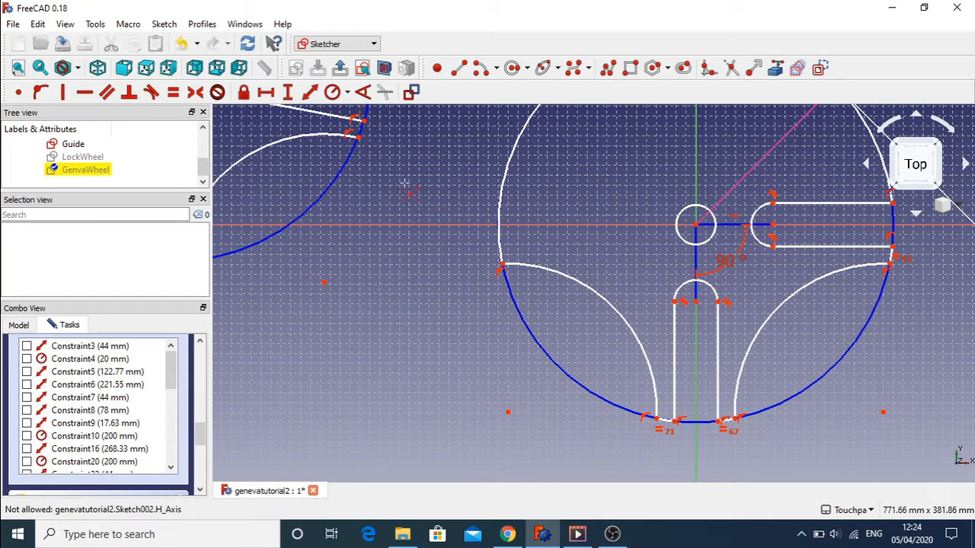
- Copy the spare wheel segment beside the Geneva wheel and place the copy with its hub just left of the origin
{"action": "scroll", "coordinate": [396, 267], "scroll_direction": "down", "scroll_amount": 8}
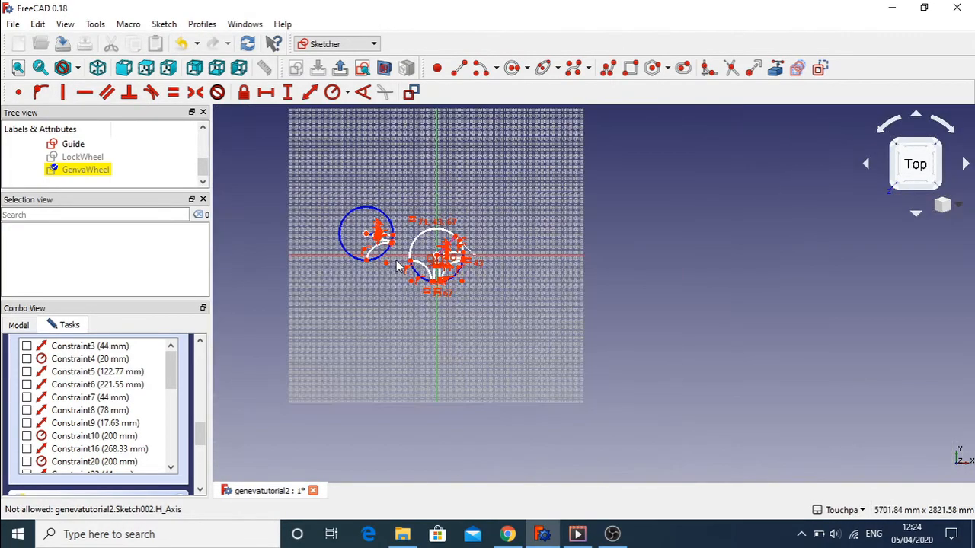
{"action": "left_click_drag", "start_coordinate": [288, 152], "coordinate": [404, 285]}
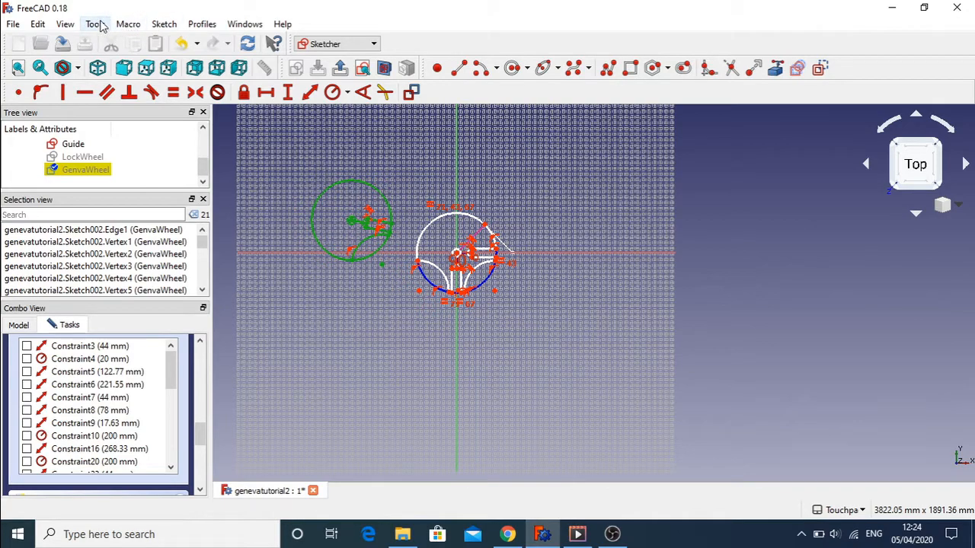
{"action": "left_click", "coordinate": [163, 24]}
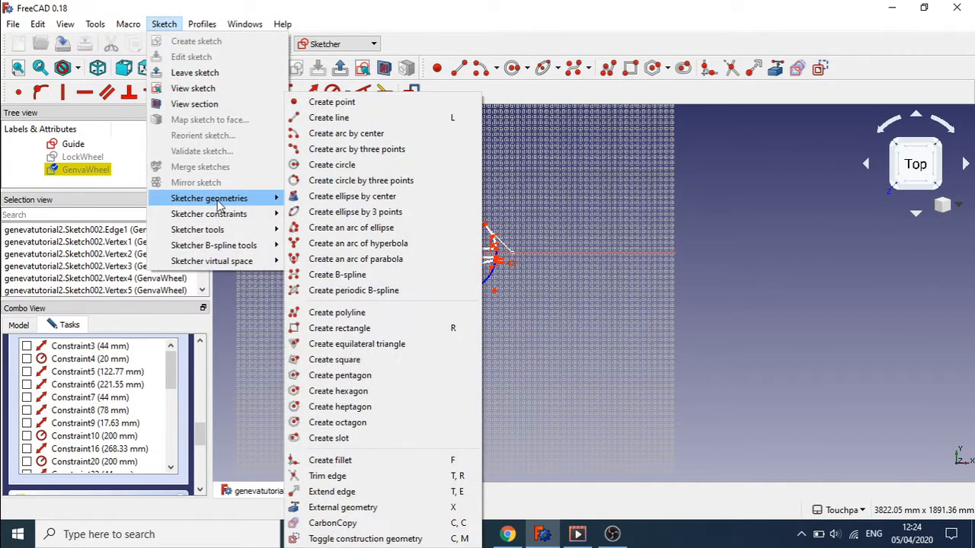
{"action": "mouse_move", "coordinate": [228, 230]}
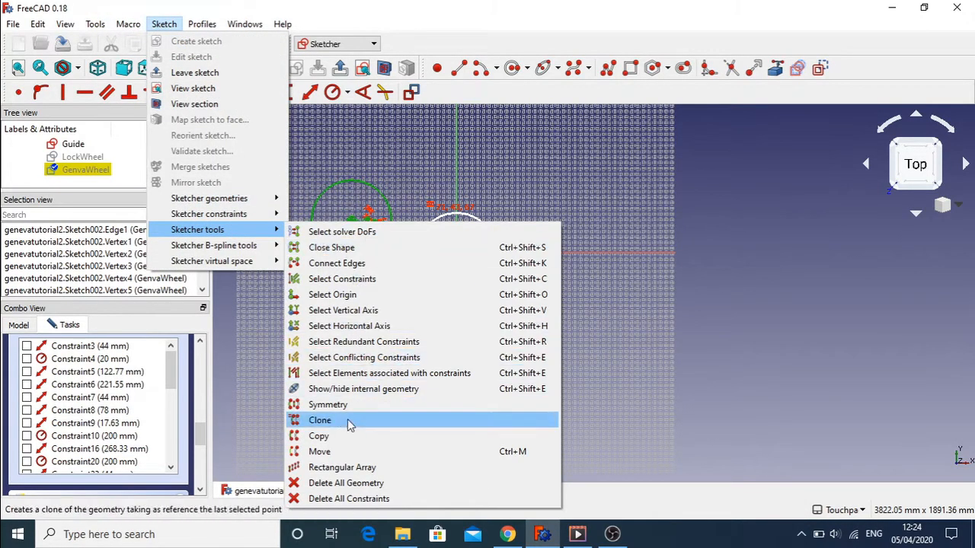
{"action": "left_click", "coordinate": [316, 435]}
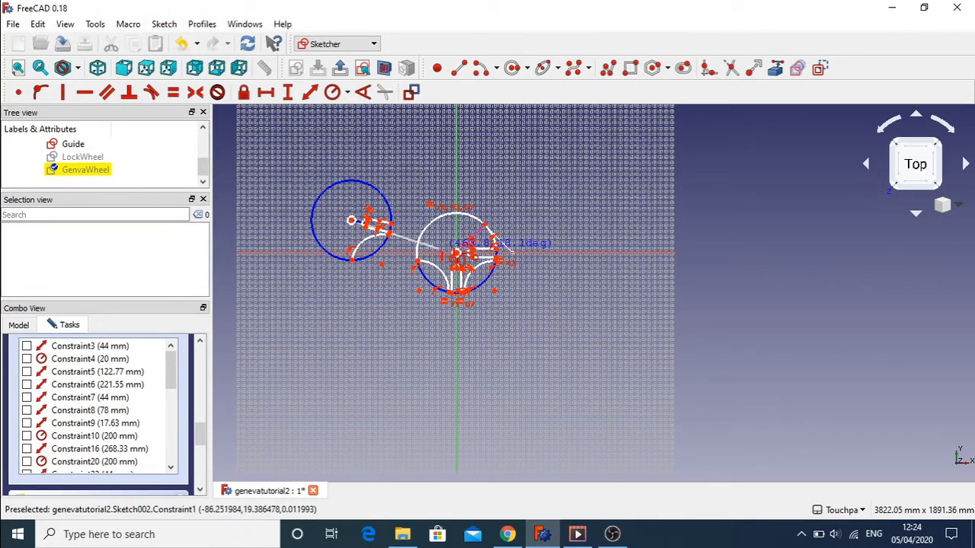
{"action": "left_click", "coordinate": [446, 250]}
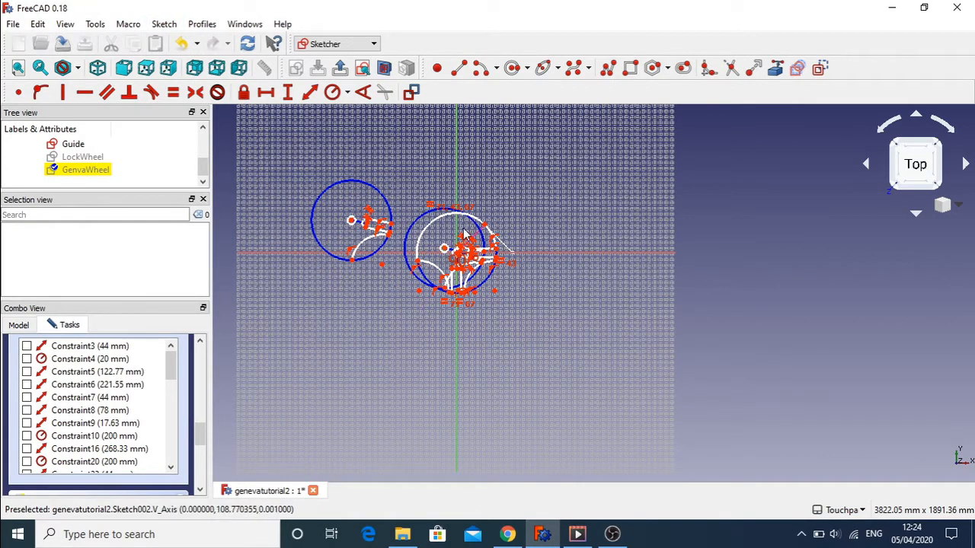
- Rotate the new copy until its slot points roughly along the negative horizontal axis, with its hub close to the origin
{"action": "scroll", "coordinate": [463, 228], "scroll_direction": "up", "scroll_amount": 6}
{"action": "scroll", "coordinate": [463, 228], "scroll_direction": "down", "scroll_amount": 2}
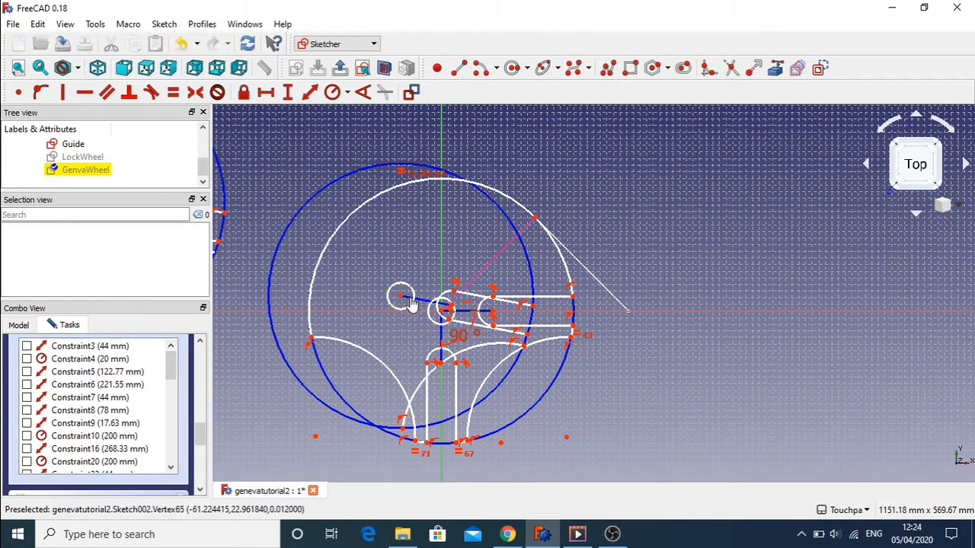
{"action": "mouse_move", "coordinate": [409, 304]}
{"action": "left_mouse_down"}
{"action": "mouse_move", "coordinate": [425, 314]}
{"action": "mouse_move", "coordinate": [417, 293]}
{"action": "mouse_move", "coordinate": [372, 265]}
{"action": "mouse_move", "coordinate": [386, 258]}
{"action": "left_mouse_up"}
{"action": "mouse_move", "coordinate": [381, 383]}
{"action": "left_mouse_down"}
{"action": "mouse_move", "coordinate": [305, 406]}
{"action": "mouse_move", "coordinate": [378, 399]}
{"action": "left_mouse_up"}
{"action": "mouse_move", "coordinate": [518, 290]}
{"action": "left_mouse_down"}
{"action": "mouse_move", "coordinate": [534, 320]}
{"action": "mouse_move", "coordinate": [529, 370]}
{"action": "mouse_move", "coordinate": [409, 435]}
{"action": "mouse_move", "coordinate": [391, 508]}
{"action": "mouse_move", "coordinate": [342, 327]}
{"action": "mouse_move", "coordinate": [403, 306]}
{"action": "mouse_move", "coordinate": [438, 311]}
{"action": "left_mouse_up"}
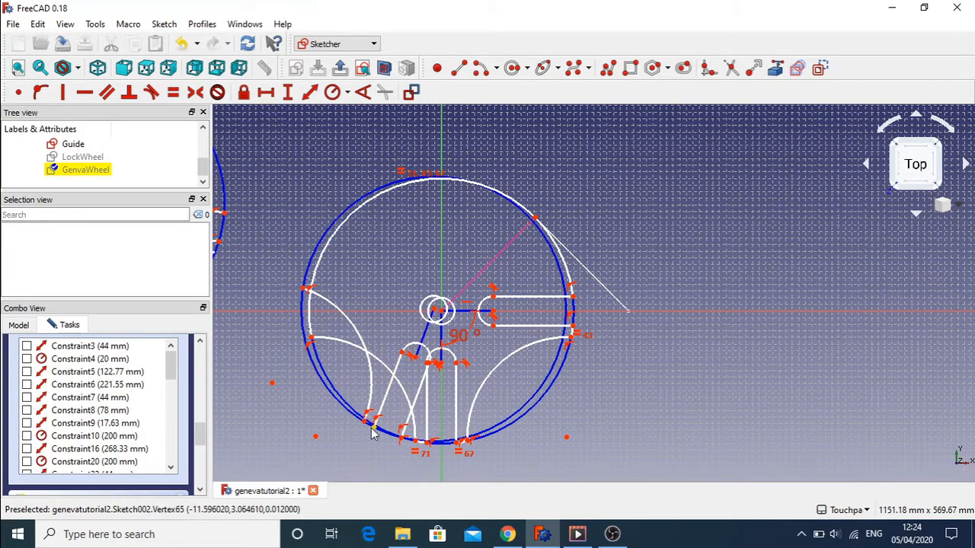
{"action": "mouse_move", "coordinate": [372, 433]}
{"action": "left_mouse_down"}
{"action": "mouse_move", "coordinate": [354, 415]}
{"action": "mouse_move", "coordinate": [362, 407]}
{"action": "mouse_move", "coordinate": [372, 424]}
{"action": "mouse_move", "coordinate": [358, 476]}
{"action": "mouse_move", "coordinate": [381, 457]}
{"action": "mouse_move", "coordinate": [365, 460]}
{"action": "left_mouse_up"}
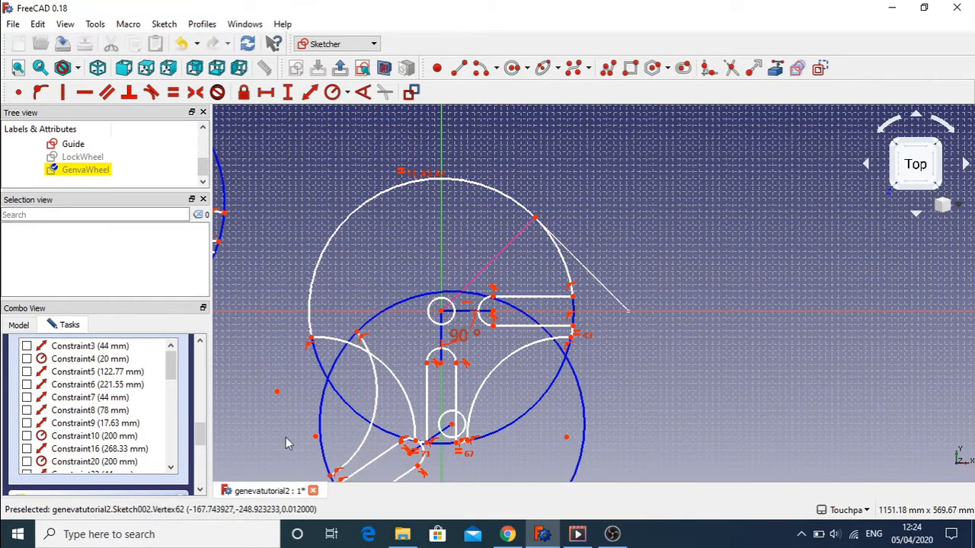
{"action": "left_click_drag", "start_coordinate": [277, 392], "coordinate": [276, 286]}
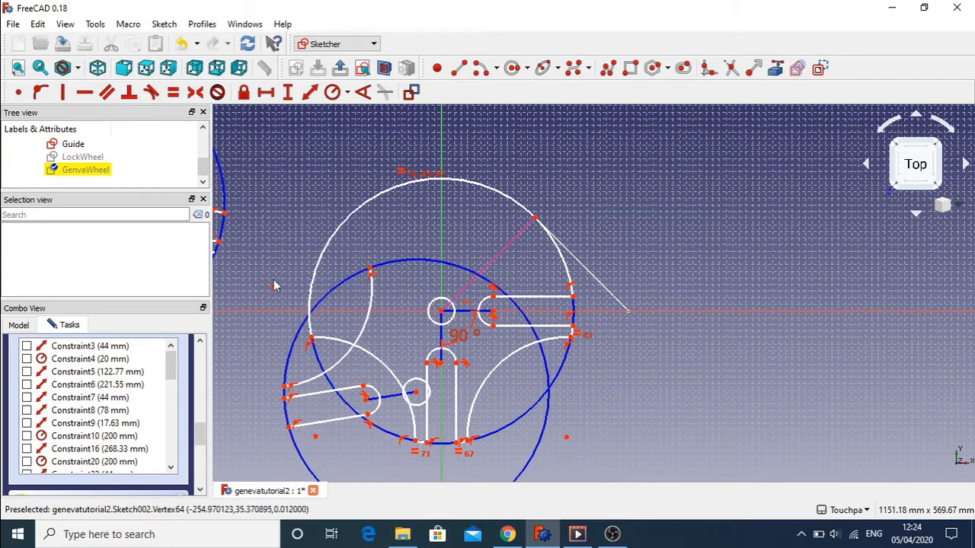
{"action": "mouse_move", "coordinate": [418, 401]}
{"action": "left_mouse_down"}
{"action": "mouse_move", "coordinate": [414, 370]}
{"action": "mouse_move", "coordinate": [438, 320]}
{"action": "left_mouse_up"}
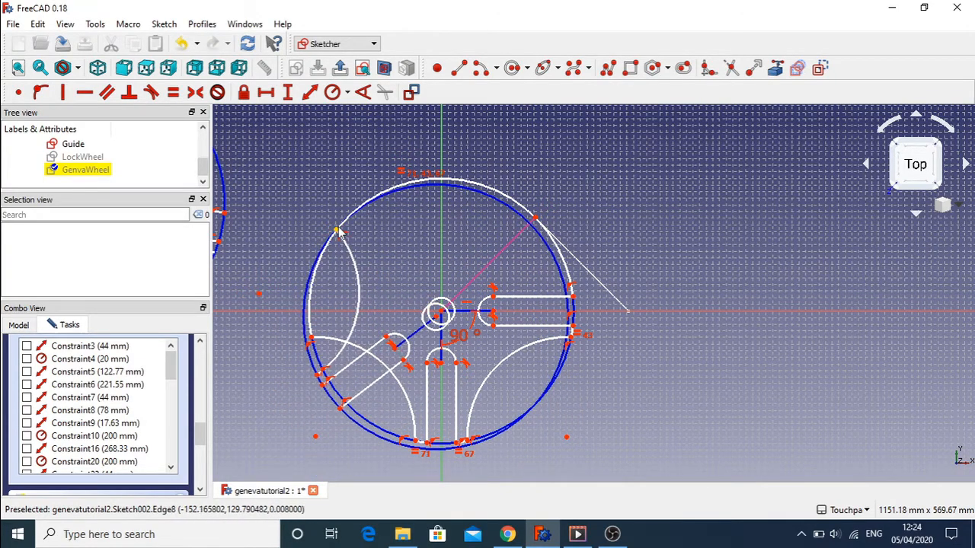
{"action": "left_click_drag", "start_coordinate": [339, 230], "coordinate": [366, 219]}
{"action": "mouse_move", "coordinate": [363, 403]}
{"action": "left_mouse_down"}
{"action": "mouse_move", "coordinate": [298, 377]}
{"action": "mouse_move", "coordinate": [312, 339]}
{"action": "left_mouse_up"}
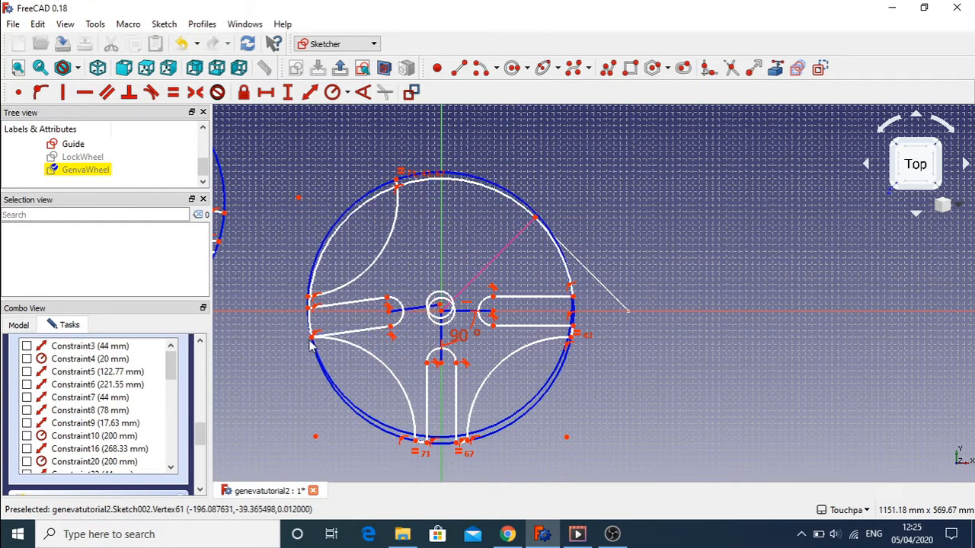
- Constrain the third segment's hub center coincident with the wheel's center point
{"action": "left_click", "coordinate": [441, 309]}
{"action": "left_click", "coordinate": [441, 312]}
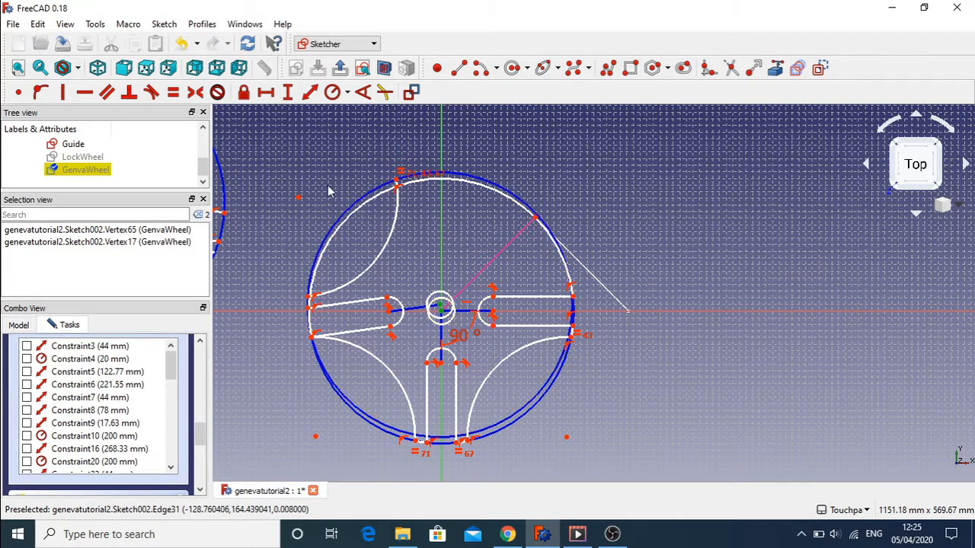
{"action": "left_click", "coordinate": [19, 92]}
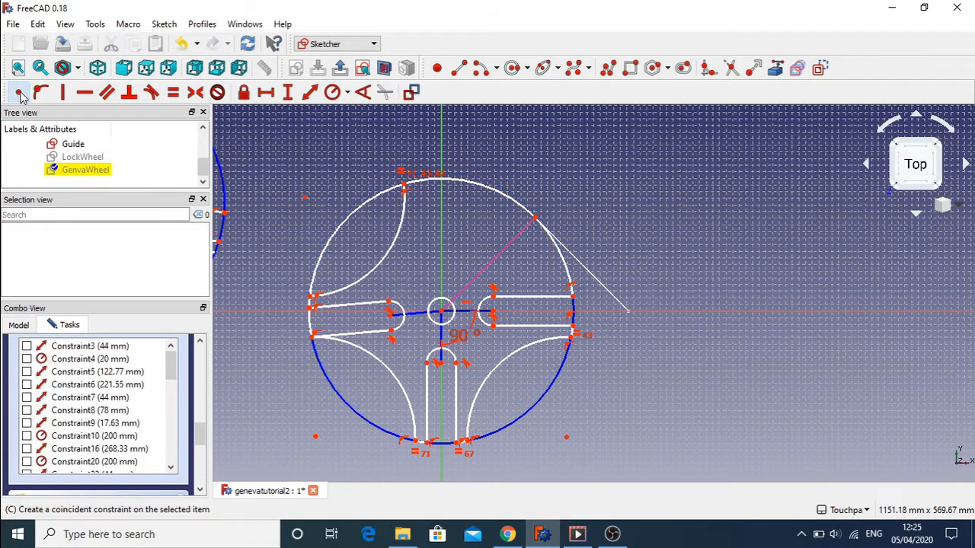
- Set a 90° angle between the left slot's construction line and the lower slot's construction line
{"action": "left_click", "coordinate": [417, 320]}
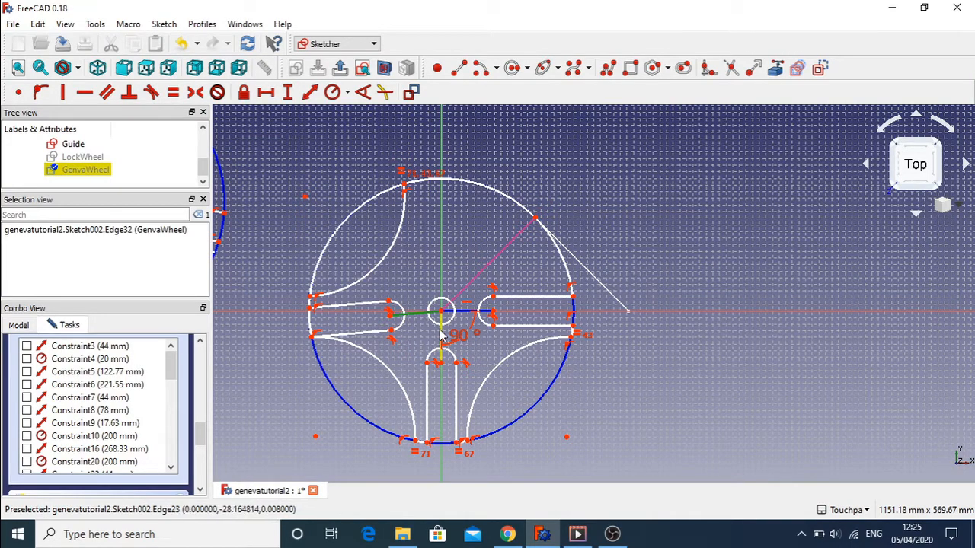
{"action": "left_click", "coordinate": [442, 335]}
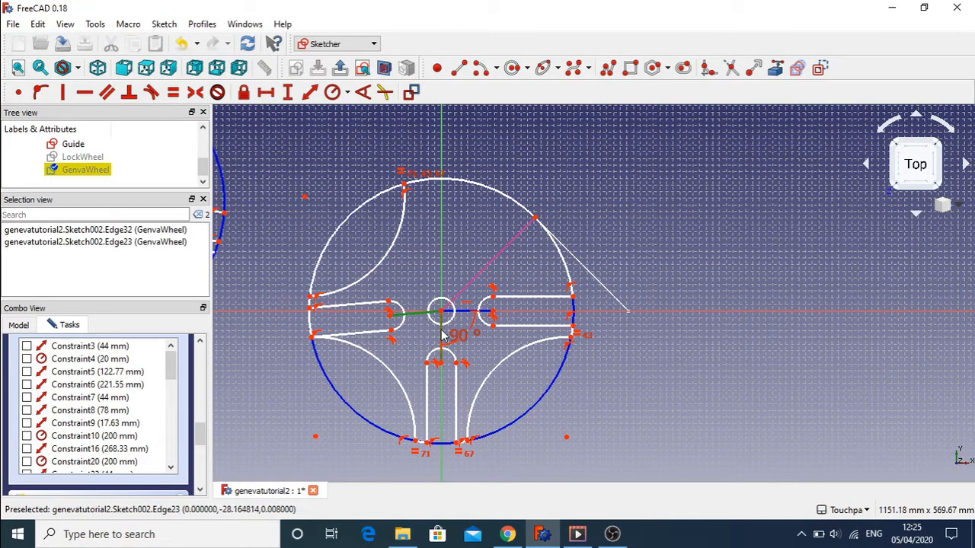
{"action": "left_click", "coordinate": [363, 92]}
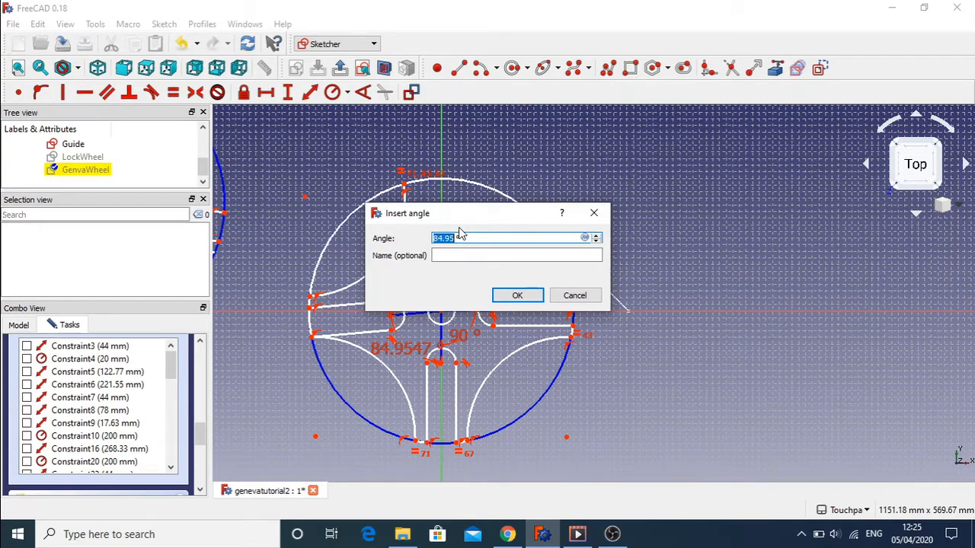
{"action": "key", "text": "Return"}
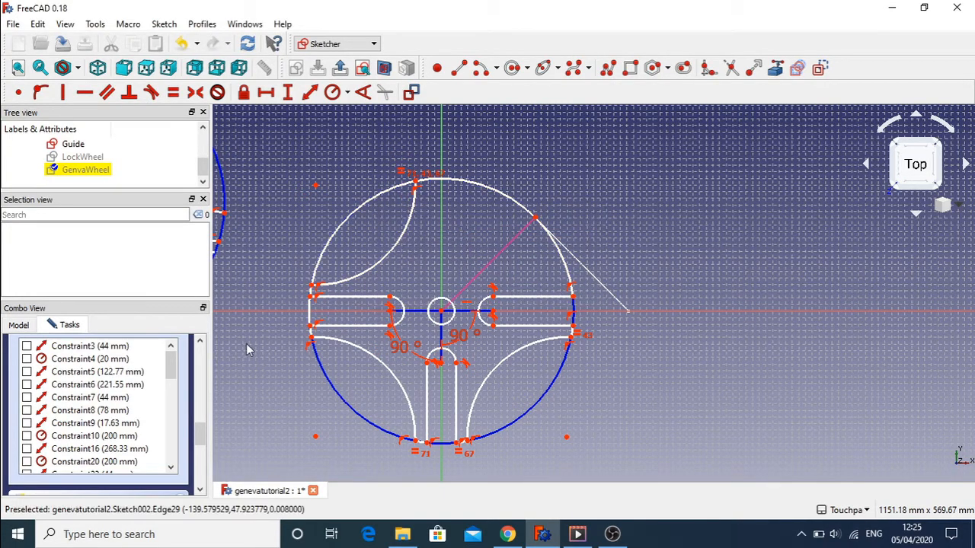
- Try to trim the outer circle along the upper-left concave arc and across the left slot's mouth
{"action": "left_click", "coordinate": [775, 71]}
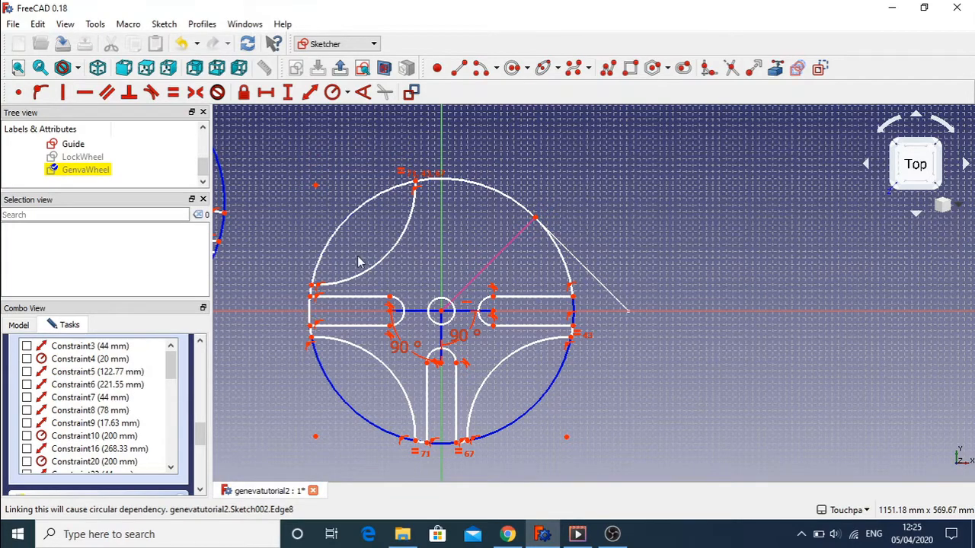
{"action": "left_click", "coordinate": [731, 68]}
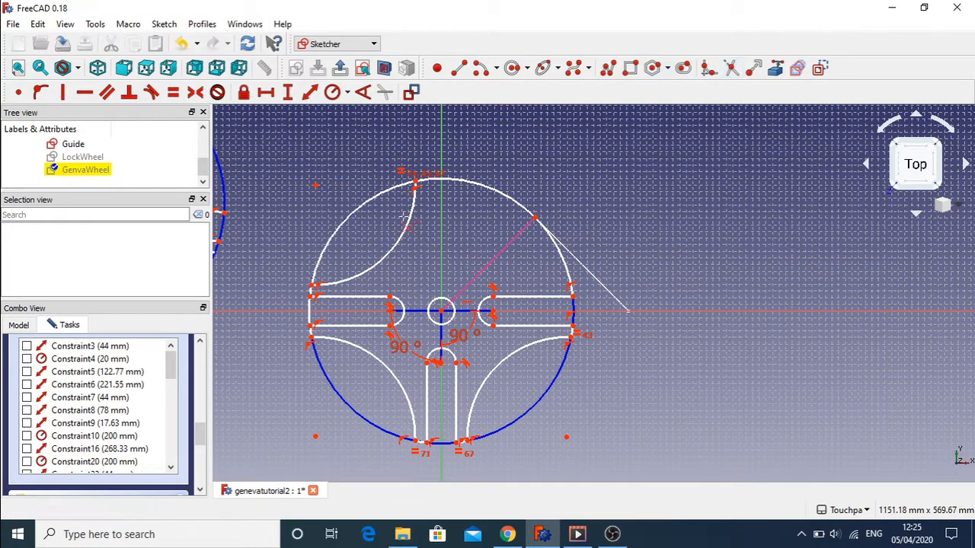
{"action": "left_click", "coordinate": [337, 229]}
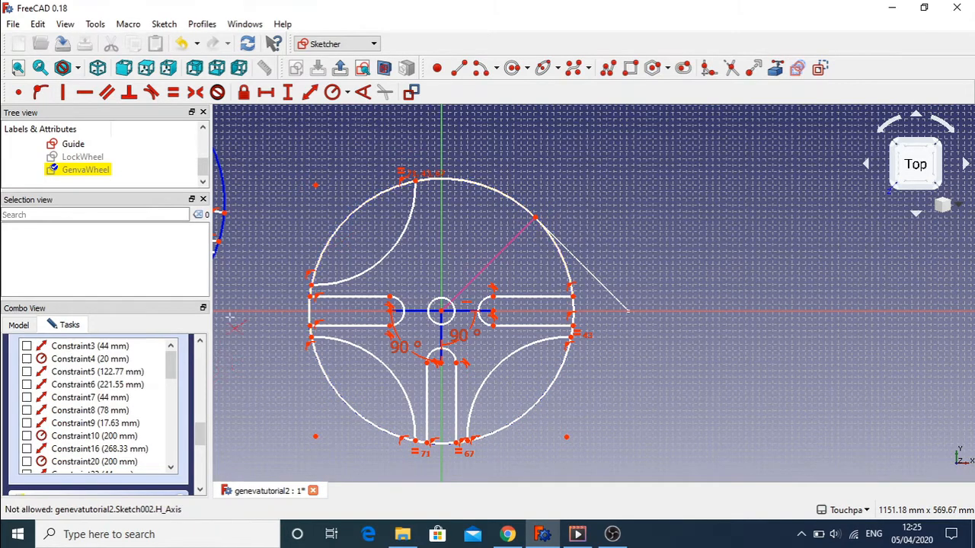
{"action": "left_click", "coordinate": [337, 232]}
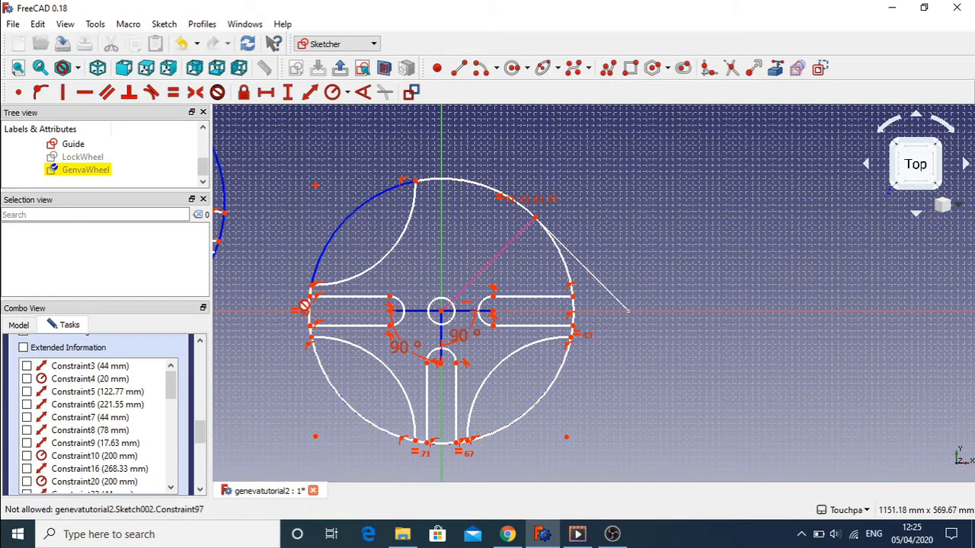
{"action": "left_click", "coordinate": [311, 311]}
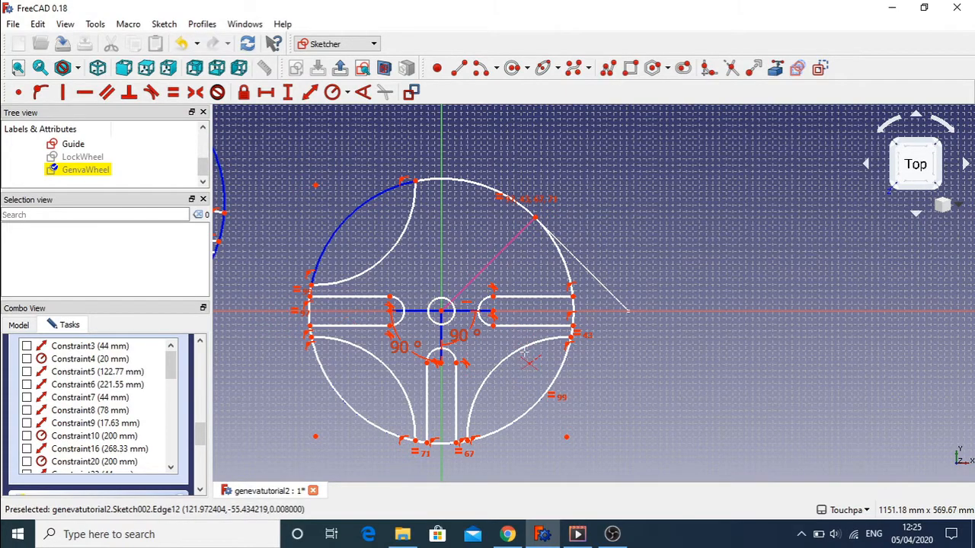
- Undo the latest trims of the outer circle around the upper-left arc and left slot
{"action": "key", "text": "ctrl+z"}
{"action": "key", "text": "ctrl+z"}
{"action": "key", "text": "ctrl+z"}
{"action": "key", "text": "ctrl+z"}
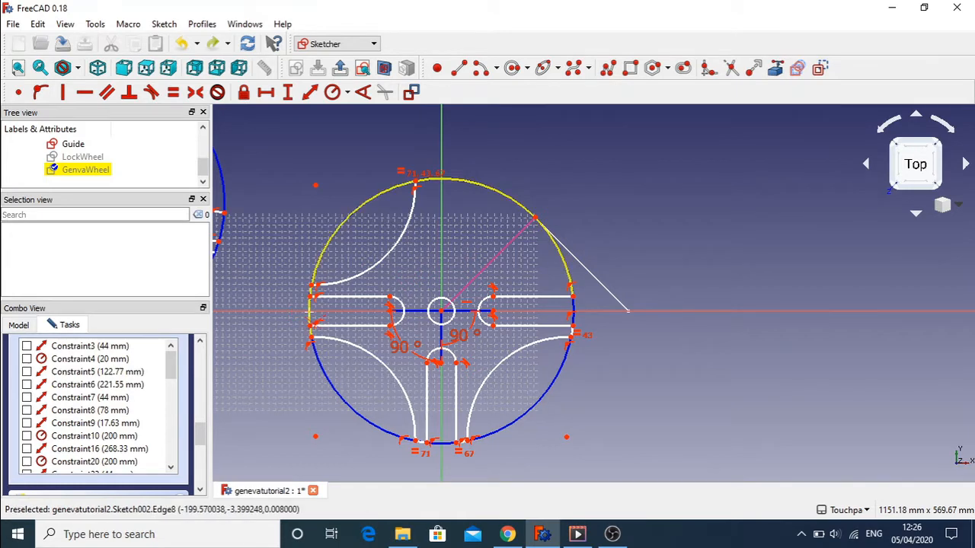
- Trim the outer circle across the left slot's mouth and along the upper-left concave arc
{"action": "left_click", "coordinate": [310, 316]}
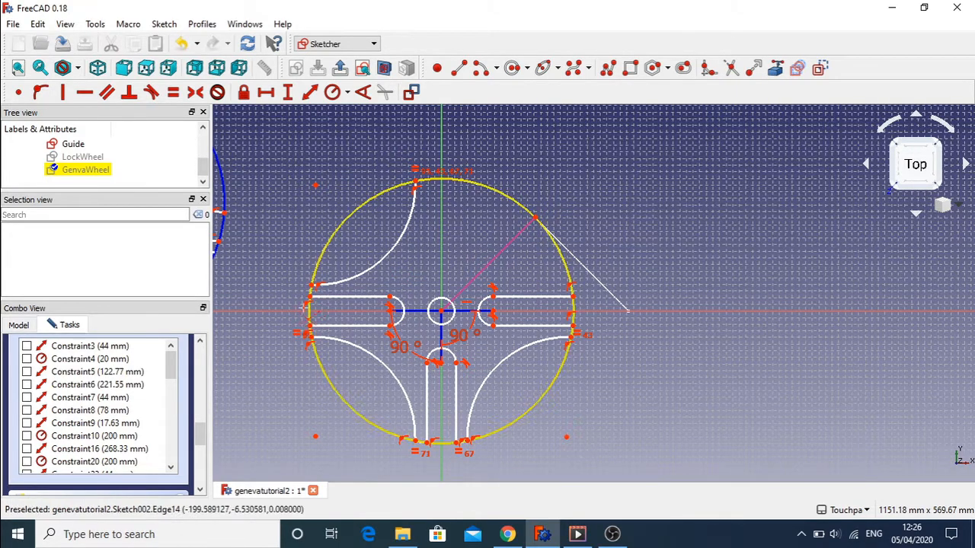
{"action": "left_click", "coordinate": [340, 226]}
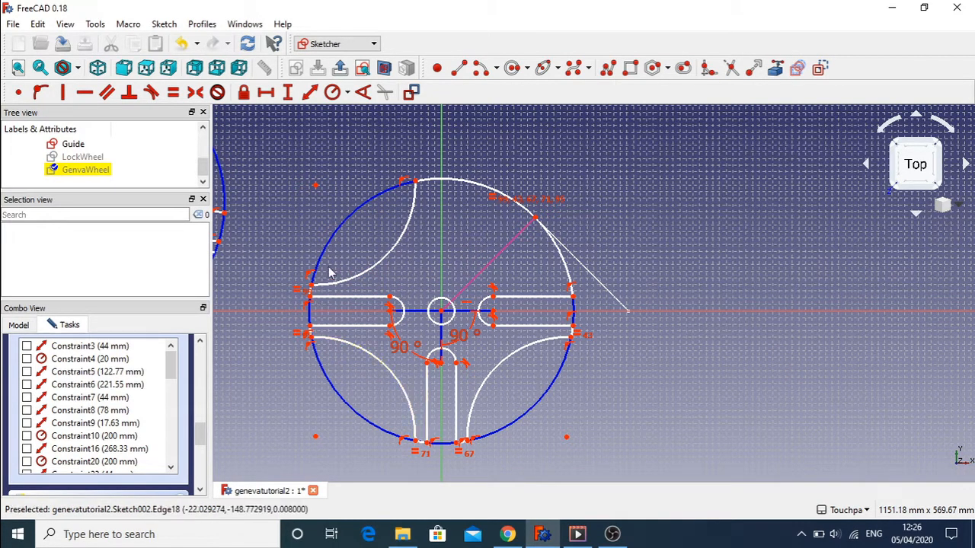
- Rotate the remaining segment copy so its slot points upward and move its hub roughly onto the wheel's center
{"action": "scroll", "coordinate": [350, 224], "scroll_direction": "down", "scroll_amount": 4}
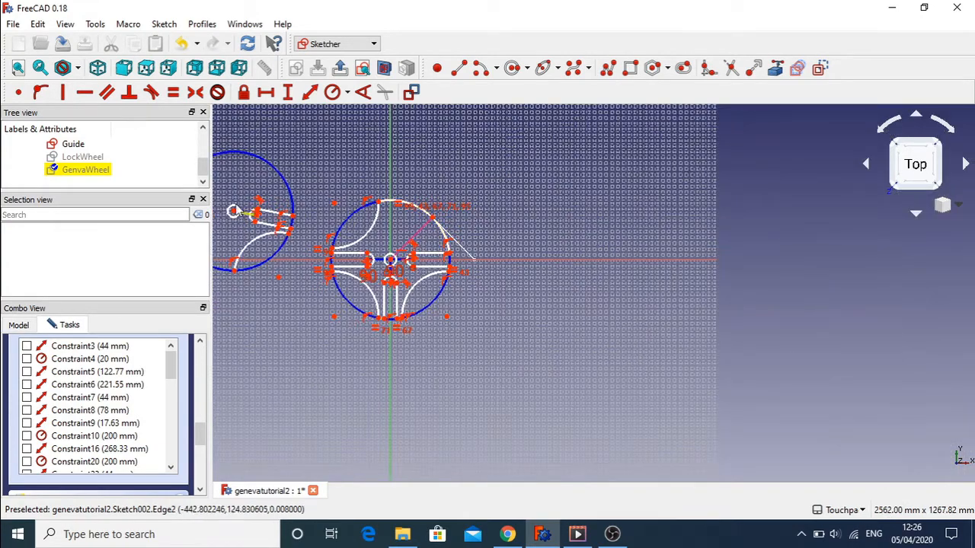
{"action": "mouse_move", "coordinate": [234, 214]}
{"action": "left_mouse_down"}
{"action": "mouse_move", "coordinate": [336, 217]}
{"action": "mouse_move", "coordinate": [458, 250]}
{"action": "mouse_move", "coordinate": [438, 227]}
{"action": "mouse_move", "coordinate": [390, 208]}
{"action": "mouse_move", "coordinate": [448, 193]}
{"action": "mouse_move", "coordinate": [347, 194]}
{"action": "mouse_move", "coordinate": [338, 207]}
{"action": "mouse_move", "coordinate": [392, 196]}
{"action": "mouse_move", "coordinate": [348, 207]}
{"action": "mouse_move", "coordinate": [343, 223]}
{"action": "left_mouse_up"}
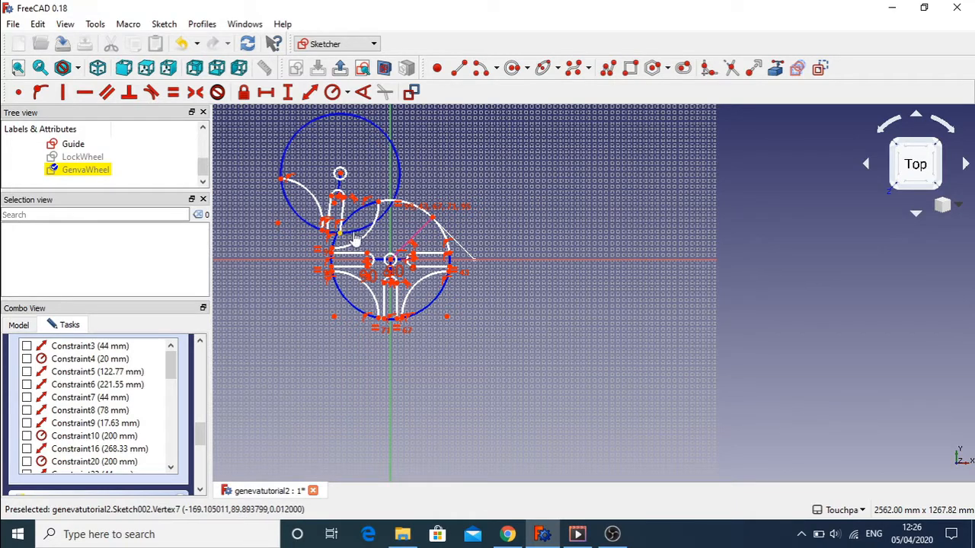
{"action": "mouse_move", "coordinate": [355, 240]}
{"action": "left_mouse_down"}
{"action": "mouse_move", "coordinate": [434, 156]}
{"action": "mouse_move", "coordinate": [349, 112]}
{"action": "left_mouse_up"}
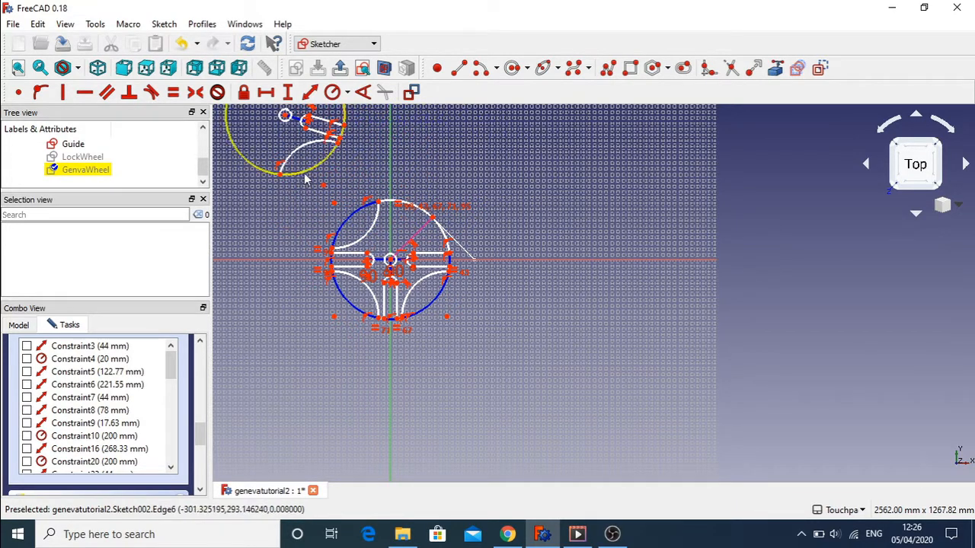
{"action": "left_click_drag", "start_coordinate": [320, 192], "coordinate": [425, 165]}
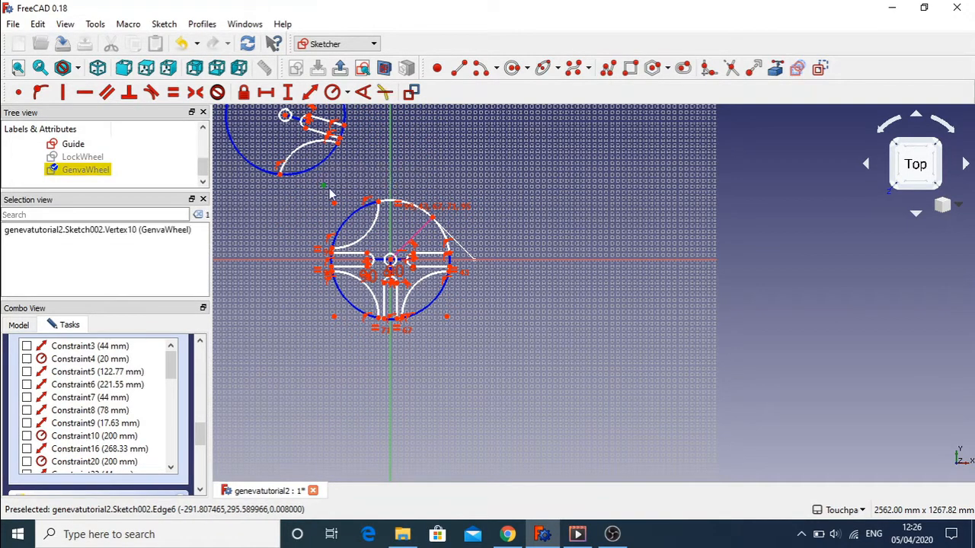
{"action": "mouse_move", "coordinate": [323, 186]}
{"action": "left_mouse_down"}
{"action": "mouse_move", "coordinate": [413, 172]}
{"action": "mouse_move", "coordinate": [467, 145]}
{"action": "left_mouse_up"}
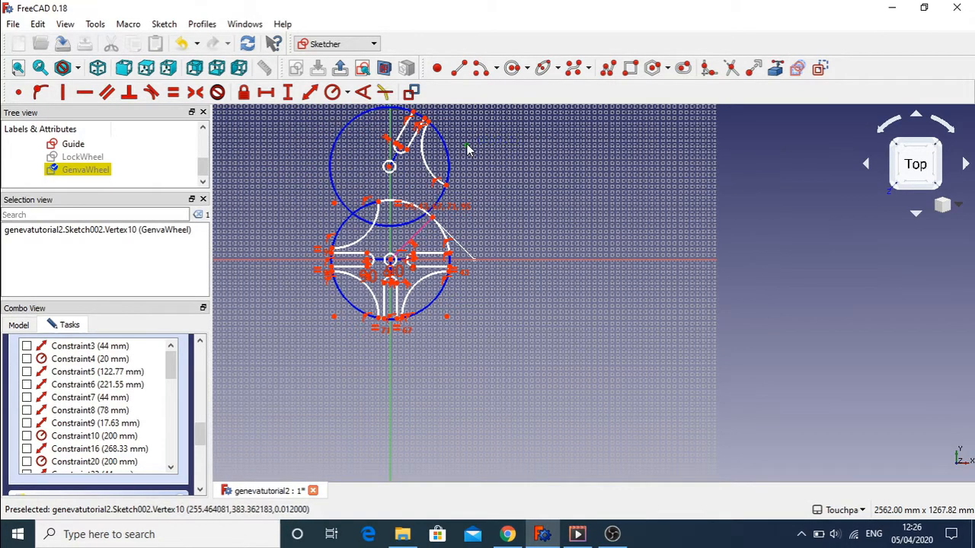
{"action": "left_click_drag", "start_coordinate": [389, 169], "coordinate": [395, 263]}
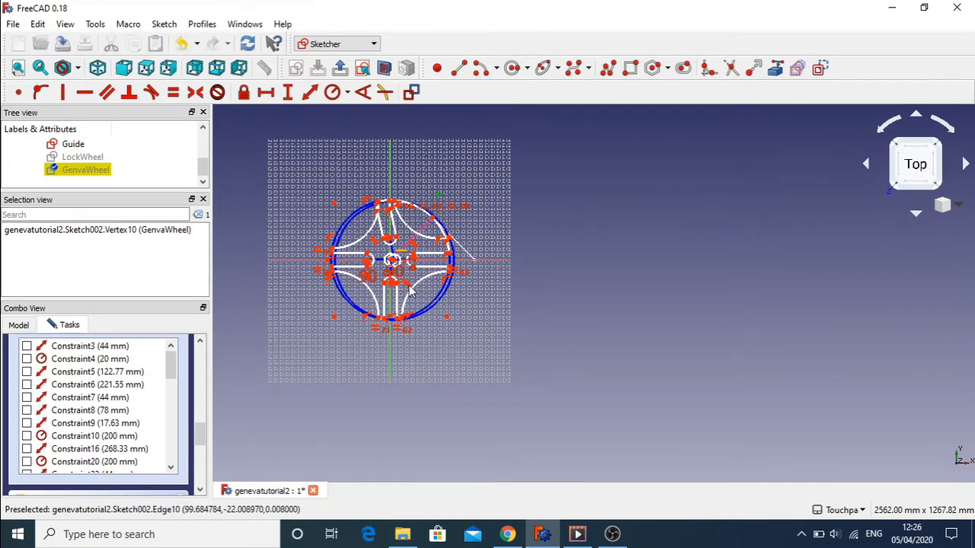
- Constrain the fourth segment's hub center coincident with the wheel's center point
{"action": "scroll", "coordinate": [415, 309], "scroll_direction": "up", "scroll_amount": 5}
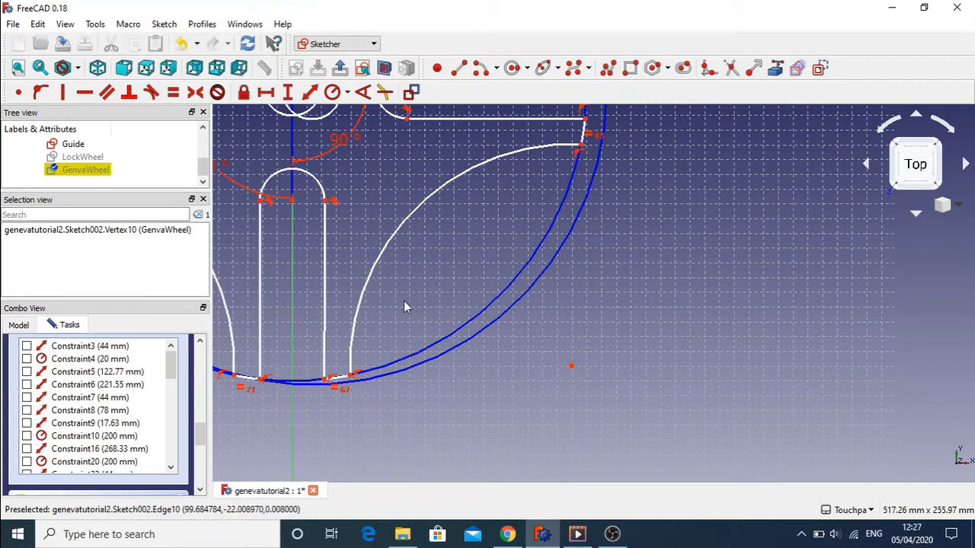
{"action": "mouse_move", "coordinate": [420, 235]}
{"action": "middle_mouse_down"}
{"action": "mouse_move", "coordinate": [503, 292]}
{"action": "mouse_move", "coordinate": [583, 401]}
{"action": "middle_mouse_up"}
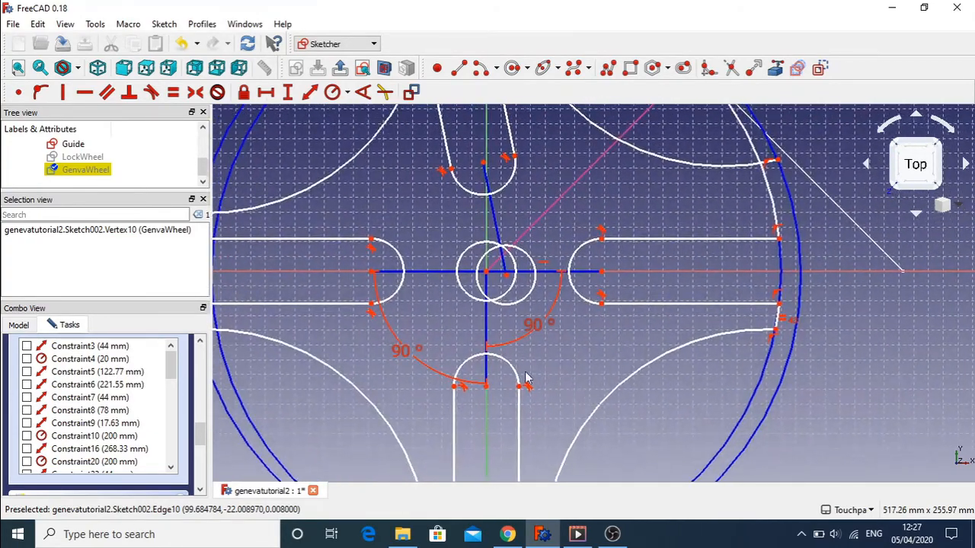
{"action": "left_click", "coordinate": [500, 275]}
{"action": "left_click", "coordinate": [487, 271]}
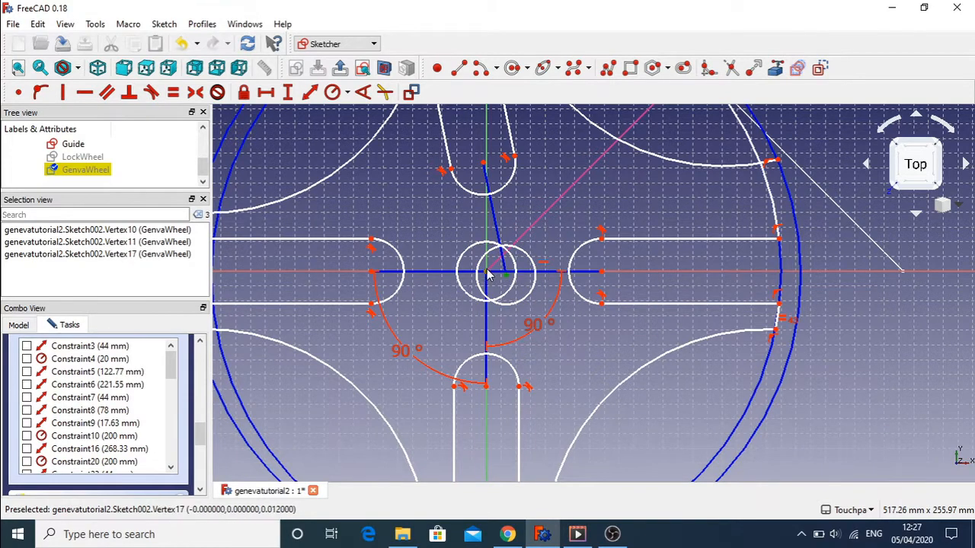
{"action": "left_click", "coordinate": [265, 154]}
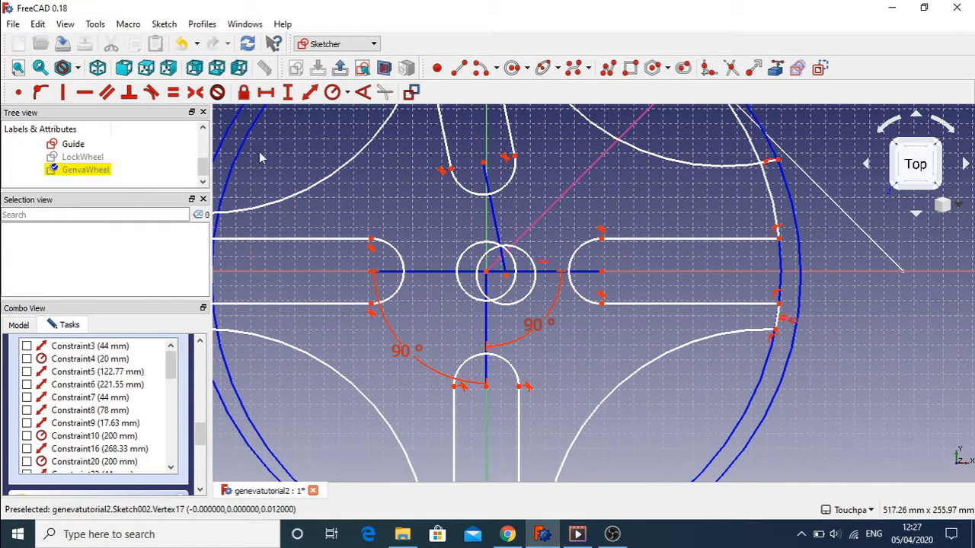
{"action": "left_click", "coordinate": [486, 273]}
{"action": "left_click", "coordinate": [503, 280]}
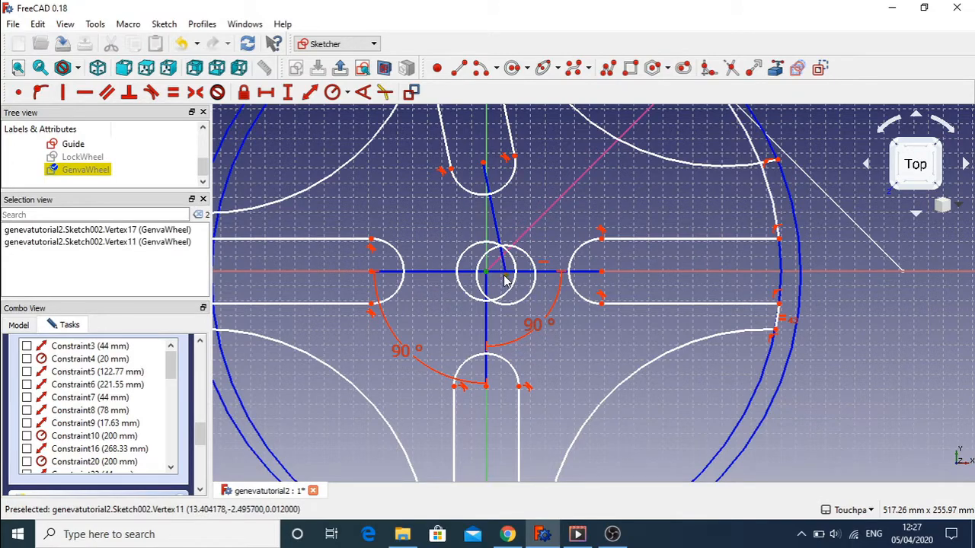
{"action": "left_click", "coordinate": [18, 93]}
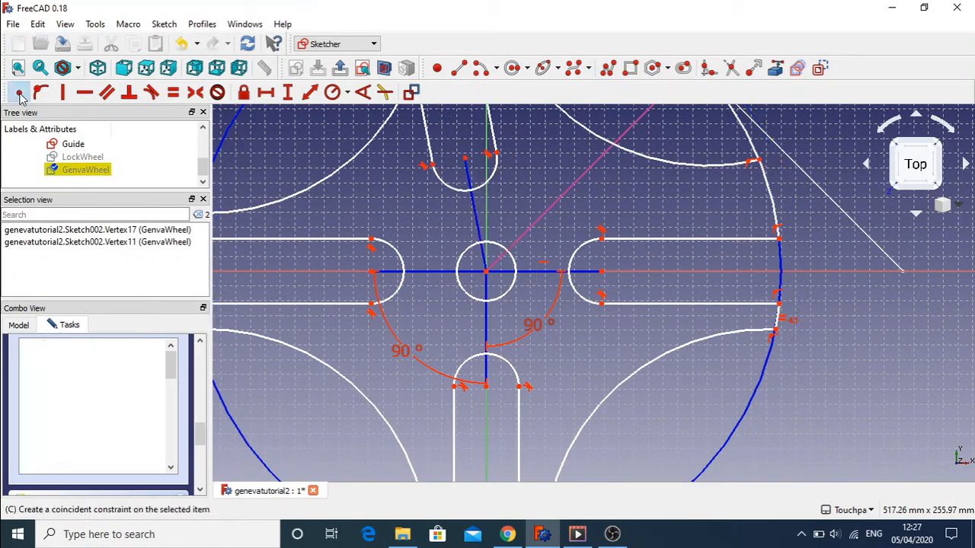
- Set a 90° angle between the upper slot's construction line and the left slot's construction line
{"action": "scroll", "coordinate": [516, 186], "scroll_direction": "down", "scroll_amount": 6}
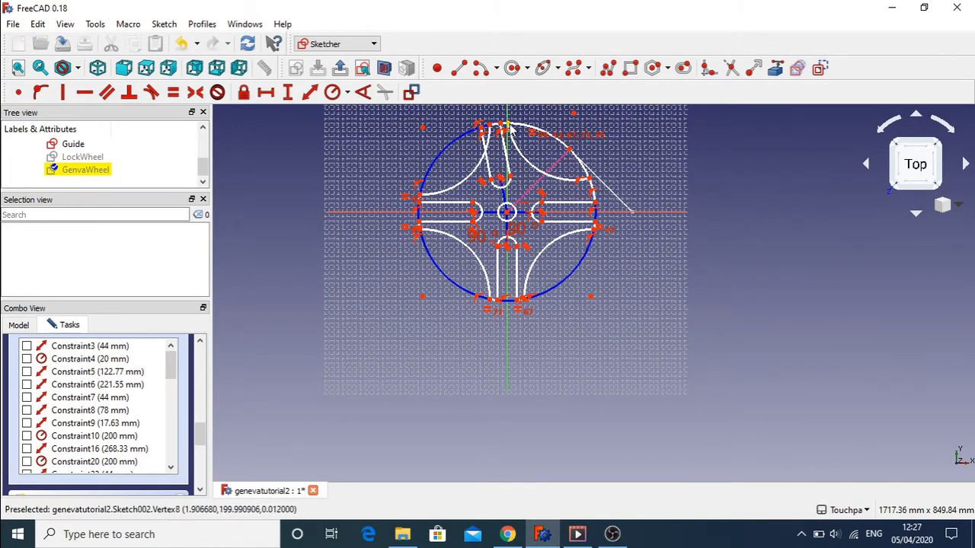
{"action": "left_click", "coordinate": [501, 207]}
{"action": "left_click", "coordinate": [491, 218]}
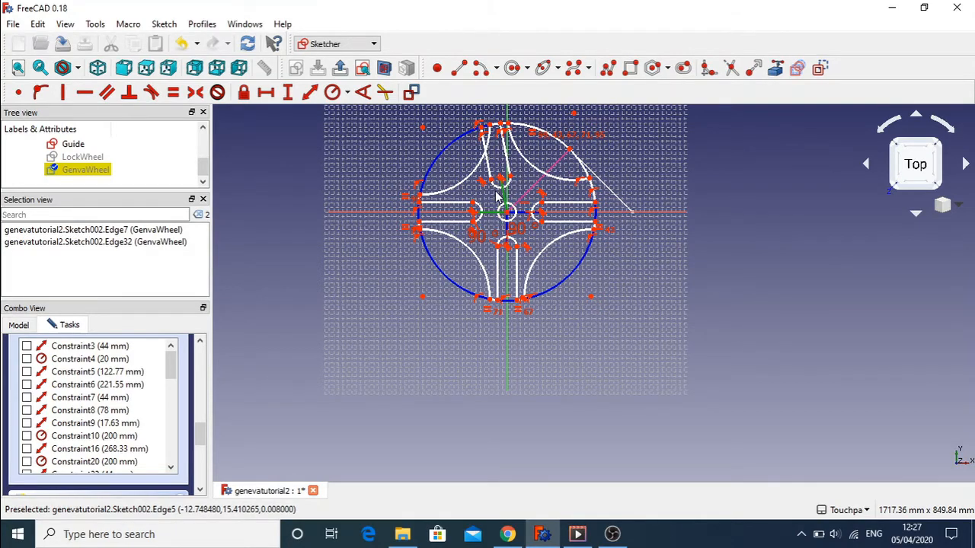
{"action": "scroll", "coordinate": [497, 197], "scroll_direction": "up", "scroll_amount": 10}
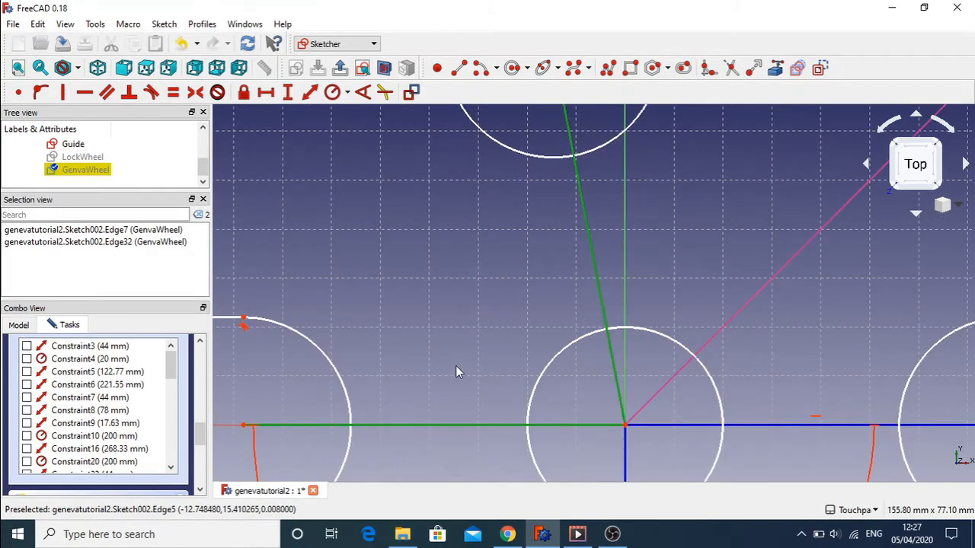
{"action": "left_click", "coordinate": [523, 226]}
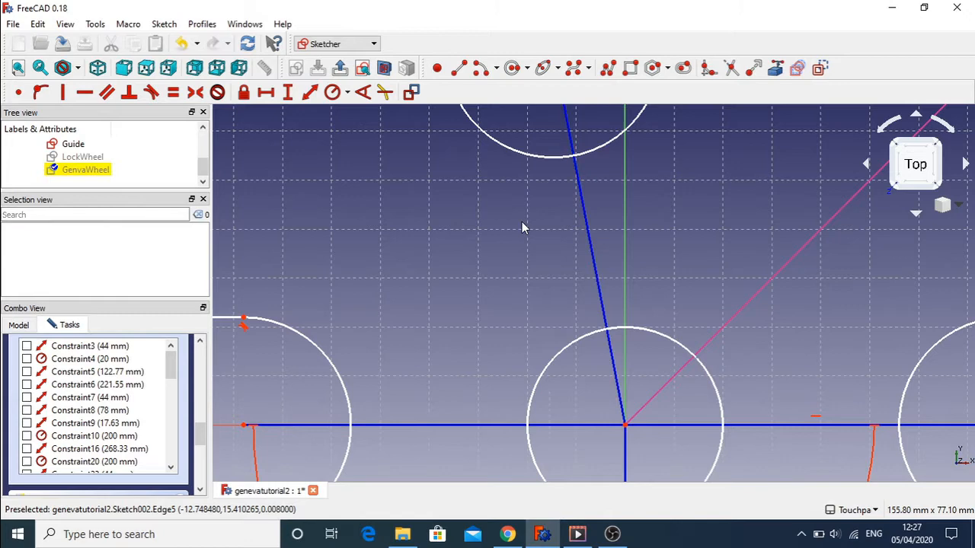
{"action": "left_click", "coordinate": [606, 312]}
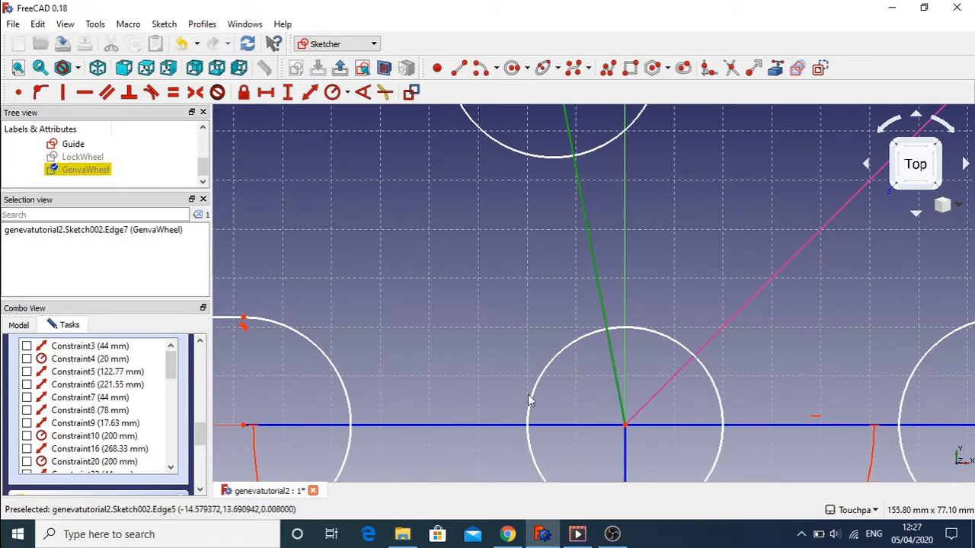
{"action": "left_click", "coordinate": [505, 426]}
{"action": "left_click", "coordinate": [362, 92]}
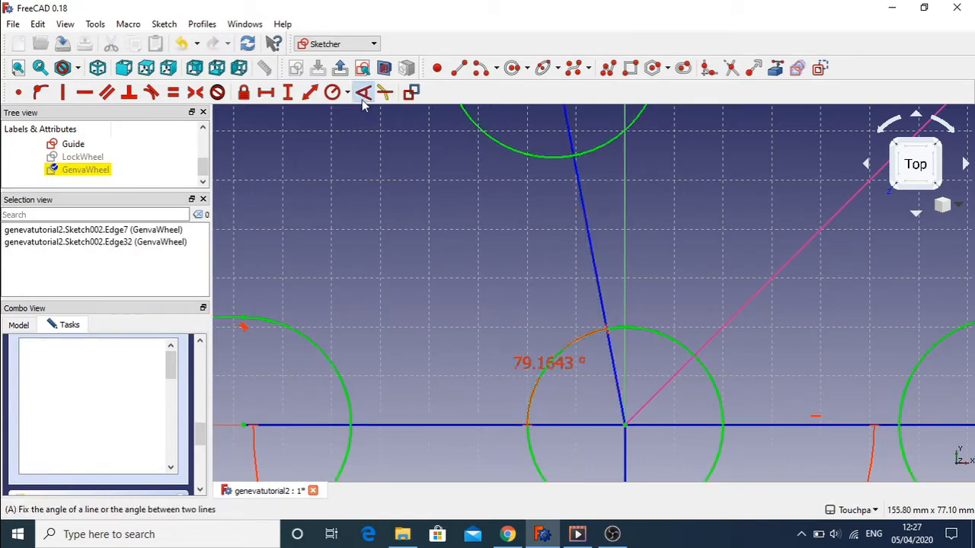
{"action": "type", "text": "9"}
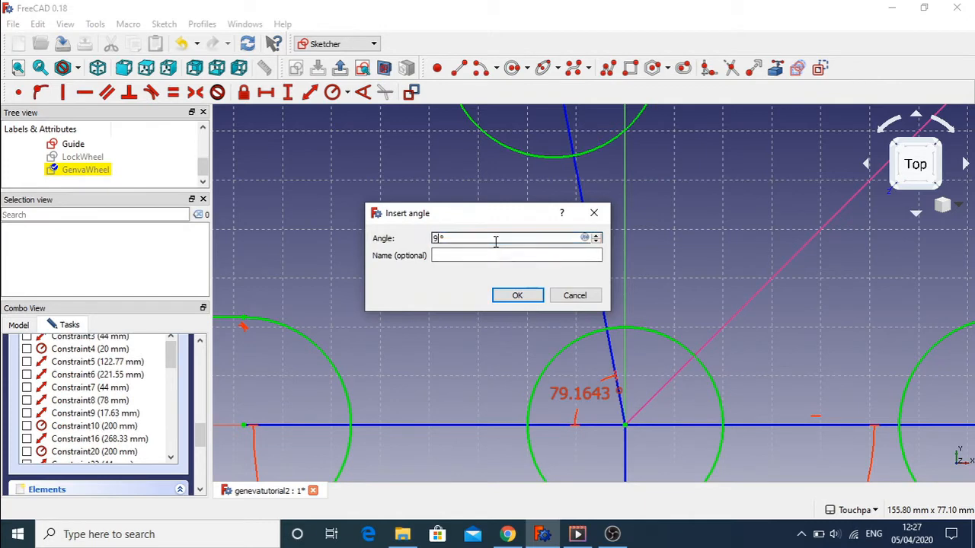
{"action": "type", "text": "0"}
{"action": "key", "text": "Return"}
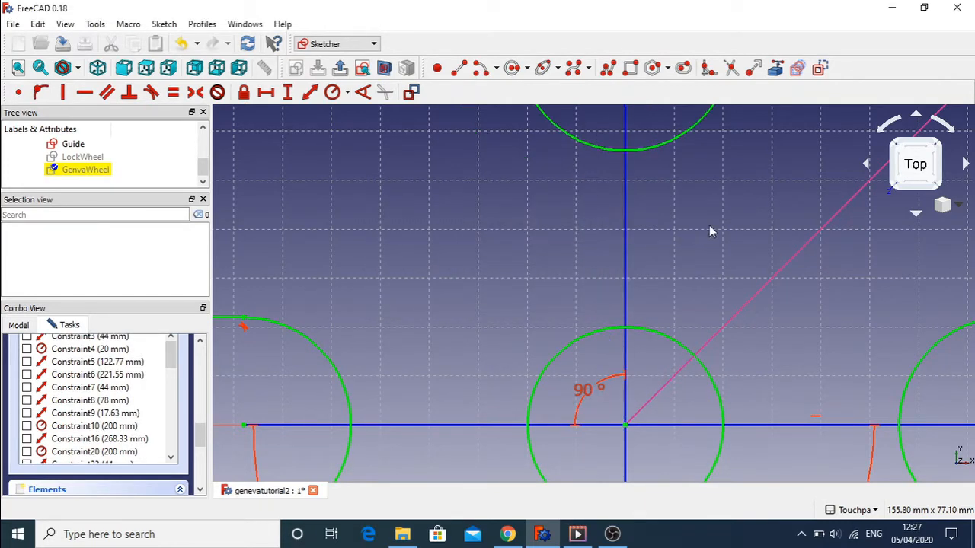
- Trim the outer circle across the upper slot's mouth and along the upper-right concave arc
{"action": "scroll", "coordinate": [709, 225], "scroll_direction": "down", "scroll_amount": 5}
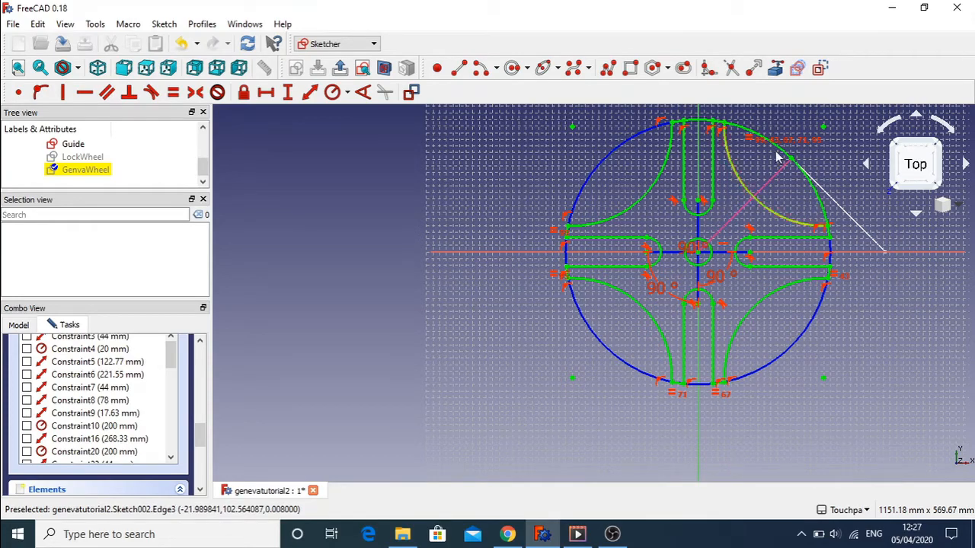
{"action": "scroll", "coordinate": [776, 157], "scroll_direction": "up", "scroll_amount": 10}
{"action": "scroll", "coordinate": [777, 154], "scroll_direction": "down", "scroll_amount": 10}
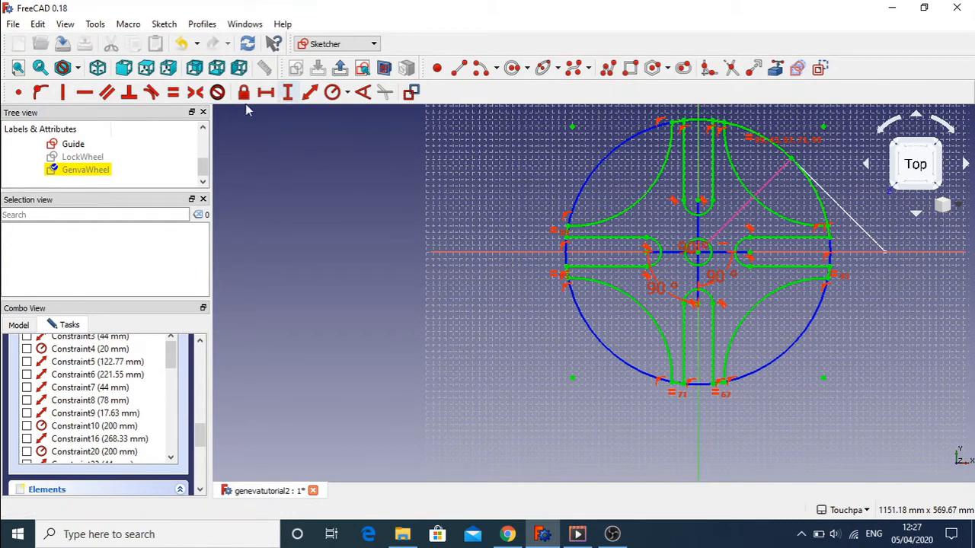
{"action": "left_click", "coordinate": [733, 67]}
{"action": "left_click", "coordinate": [699, 123]}
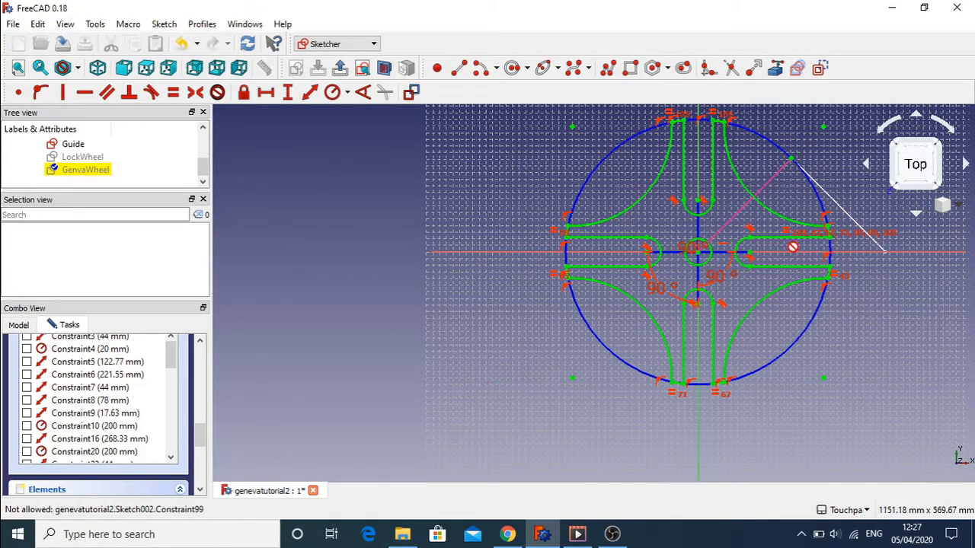
- Check the trimmed wheel outline and close the GenvaWheel sketch
{"action": "scroll", "coordinate": [786, 245], "scroll_direction": "up", "scroll_amount": 5}
{"action": "scroll", "coordinate": [789, 246], "scroll_direction": "down", "scroll_amount": 8}
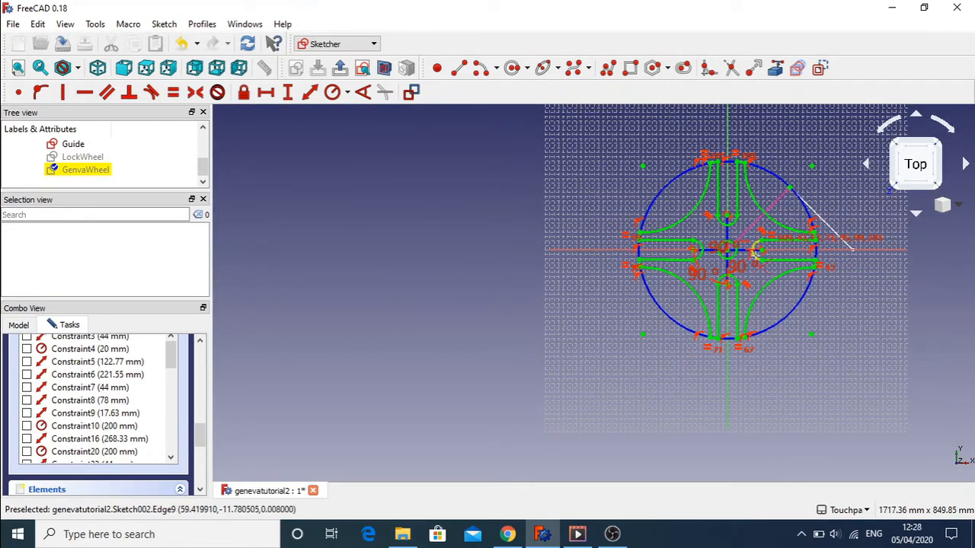
{"action": "scroll", "coordinate": [788, 196], "scroll_direction": "up", "scroll_amount": 4}
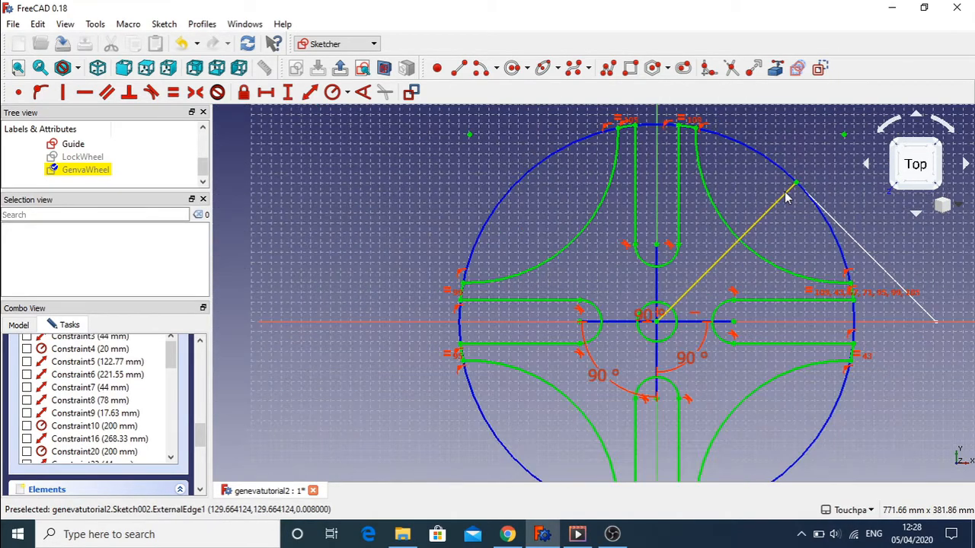
{"action": "scroll", "coordinate": [789, 196], "scroll_direction": "down", "scroll_amount": 3}
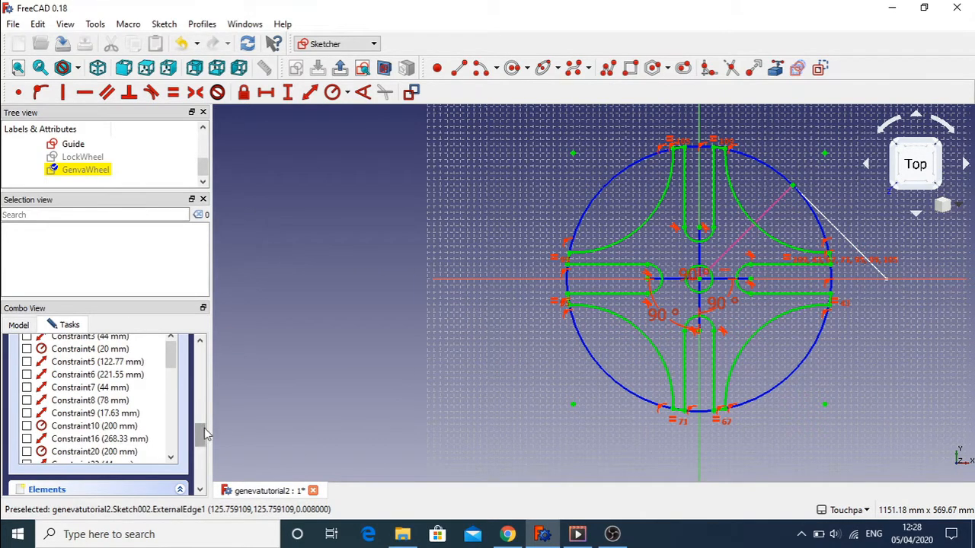
{"action": "scroll", "coordinate": [204, 414], "scroll_direction": "up", "scroll_amount": 5}
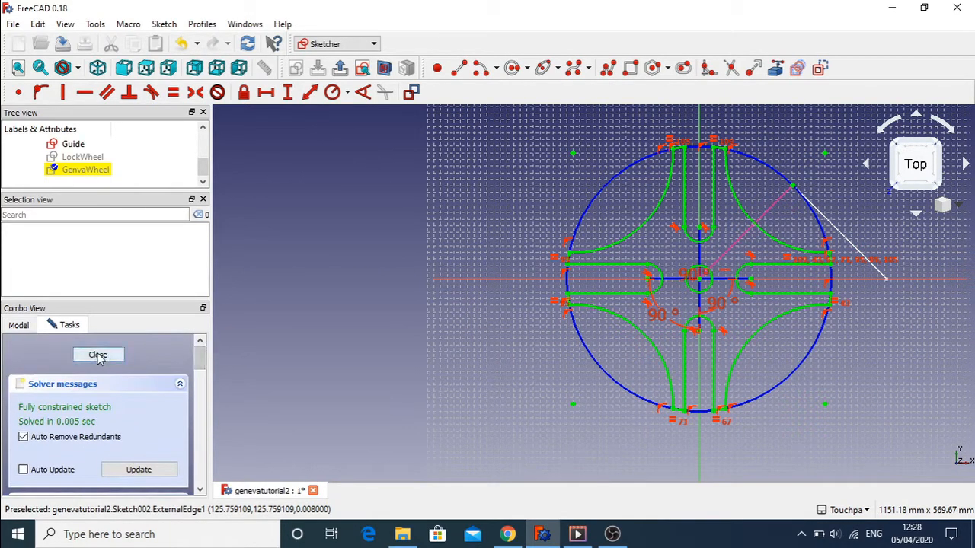
{"action": "left_click", "coordinate": [107, 355]}
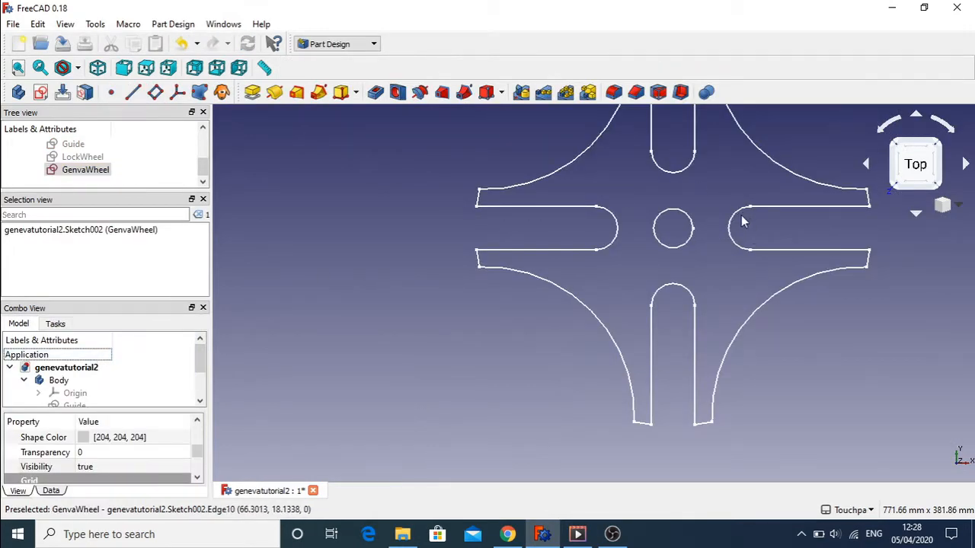
- Pad the GenvaWheel sketch with a length of 10 mm
{"action": "scroll", "coordinate": [744, 222], "scroll_direction": "down", "scroll_amount": 3}
{"action": "scroll", "coordinate": [744, 222], "scroll_direction": "up", "scroll_amount": 1}
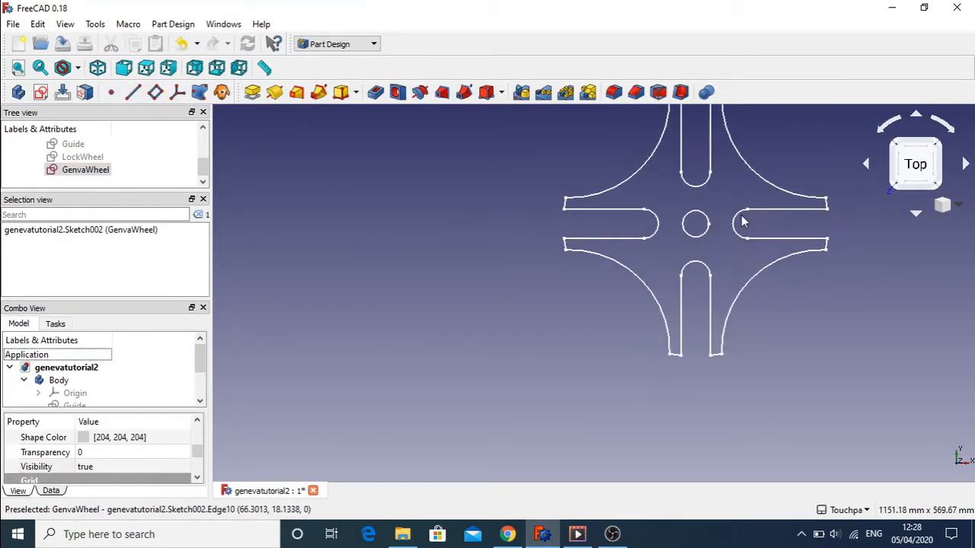
{"action": "scroll", "coordinate": [745, 222], "scroll_direction": "down", "scroll_amount": 2}
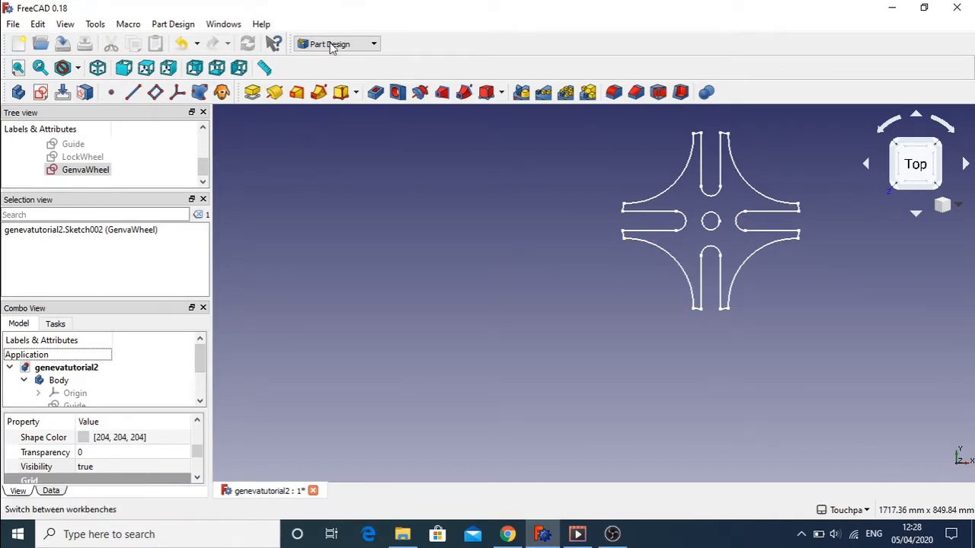
{"action": "left_click", "coordinate": [253, 92]}
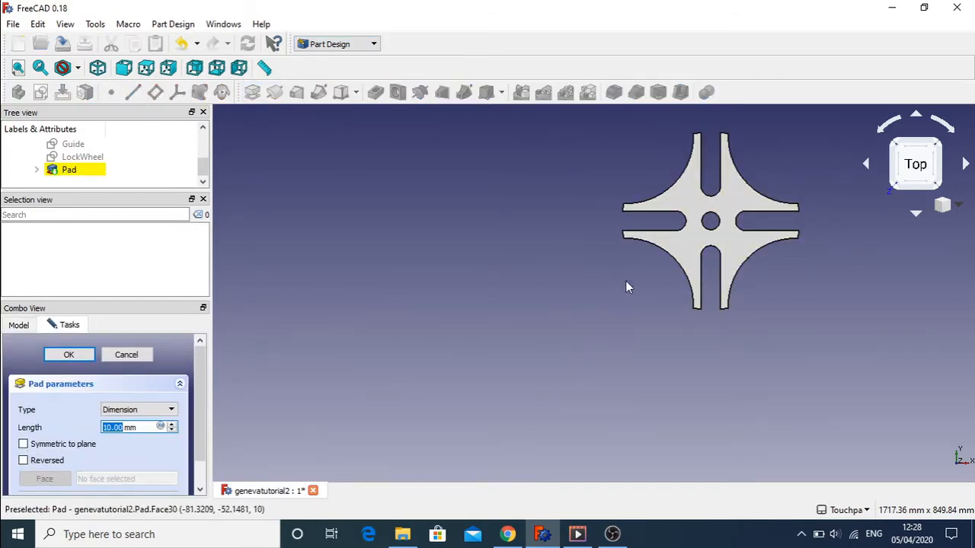
{"action": "middle_click_drag", "start_coordinate": [626, 281], "coordinate": [616, 262], "text": "alt"}
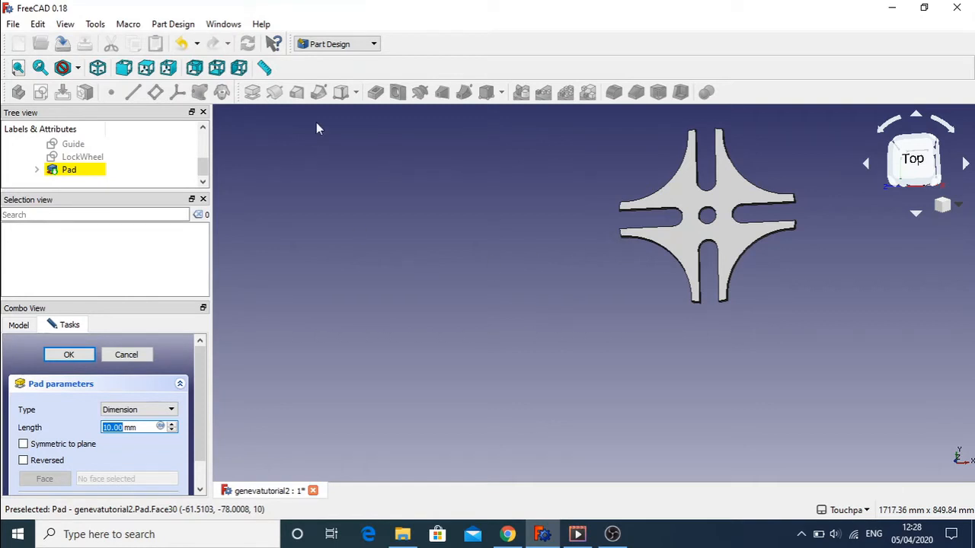
- Try switching to the Sketcher workbench, and leave the pad's parameters without changing them
{"action": "left_click", "coordinate": [343, 43]}
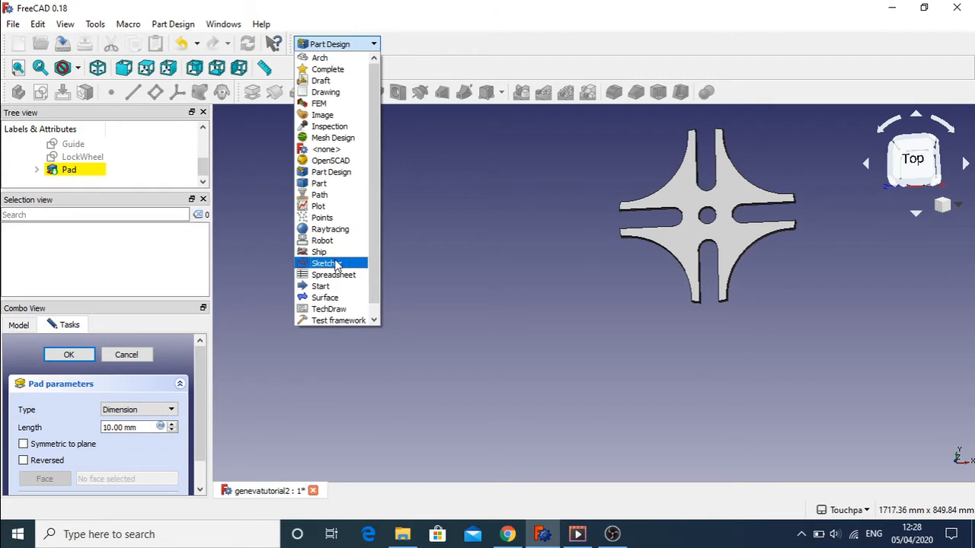
{"action": "left_click", "coordinate": [336, 263]}
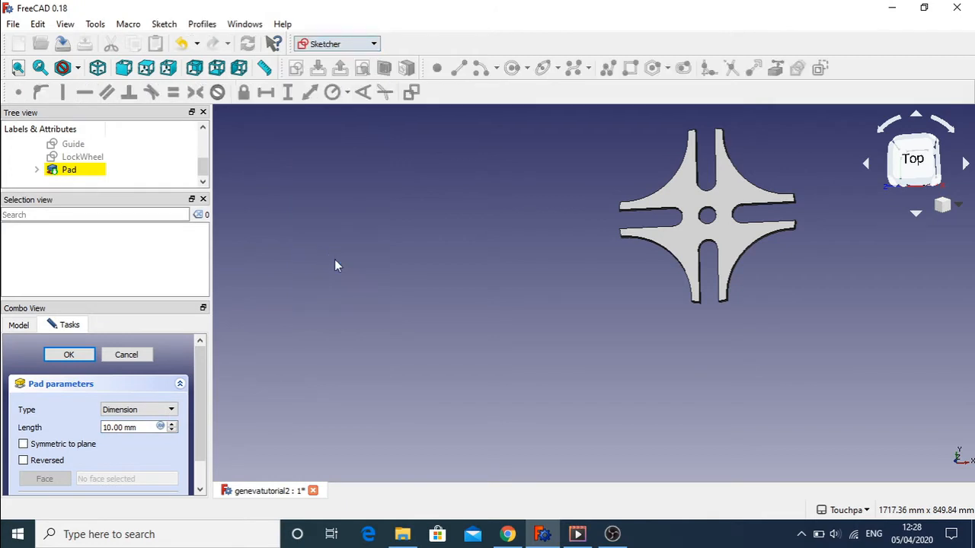
{"action": "double_click", "coordinate": [76, 170]}
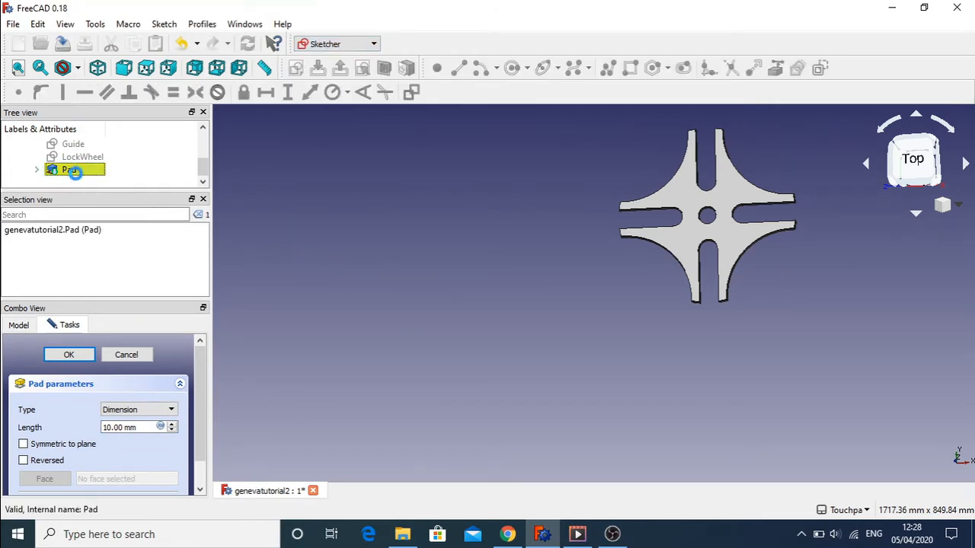
{"action": "left_click", "coordinate": [126, 355]}
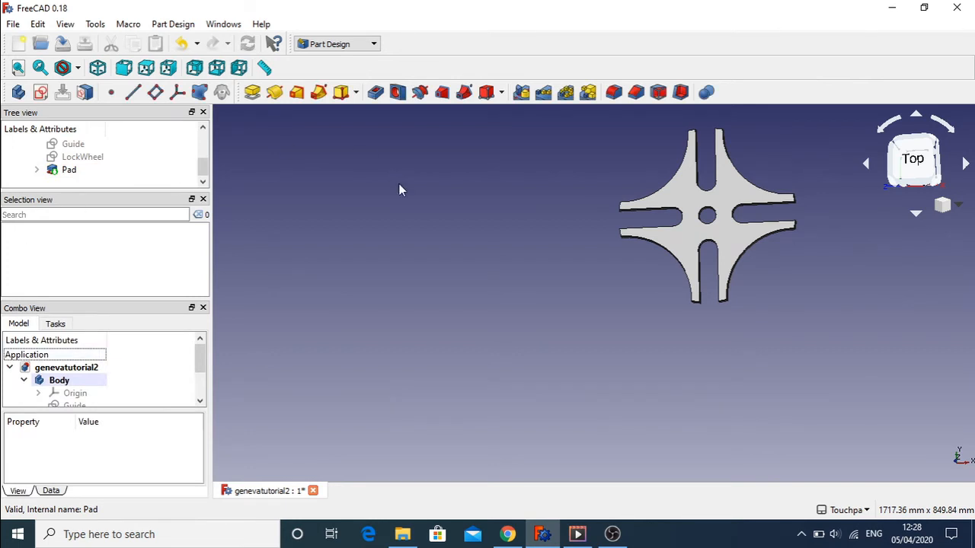